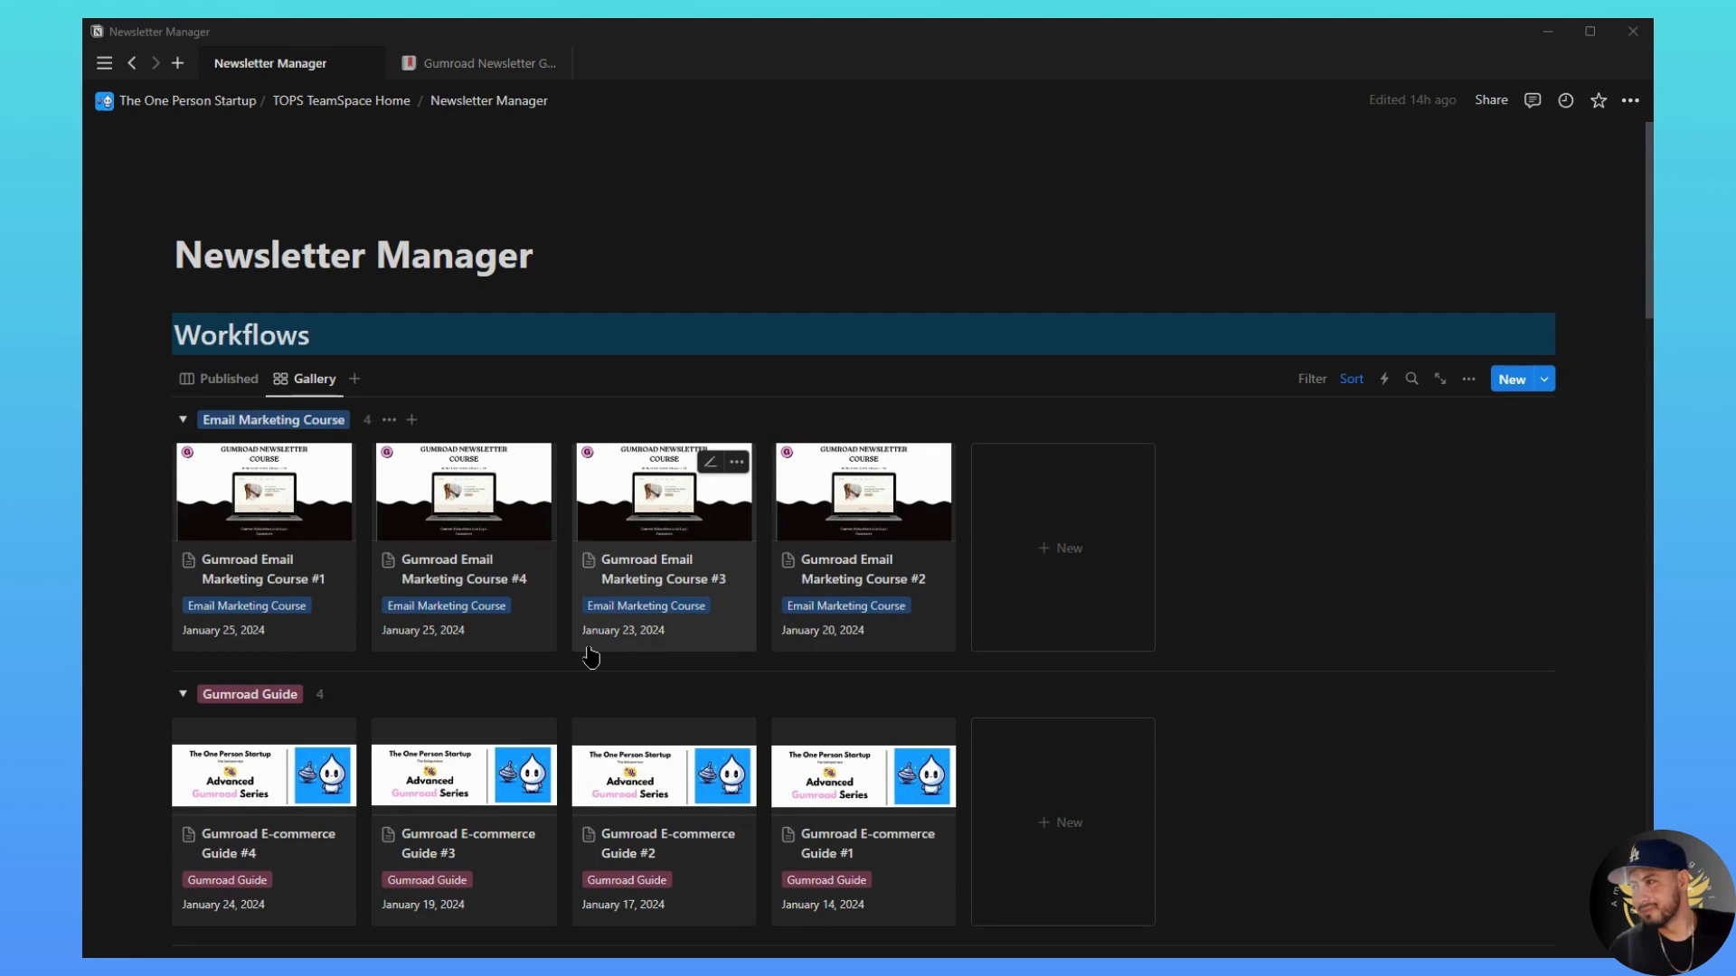
Step: Look through the Workflows gallery, examining the Email Marketing Course, Gumroad Guide and Welcome Series groups
scroll(506, 543, "down", 3)
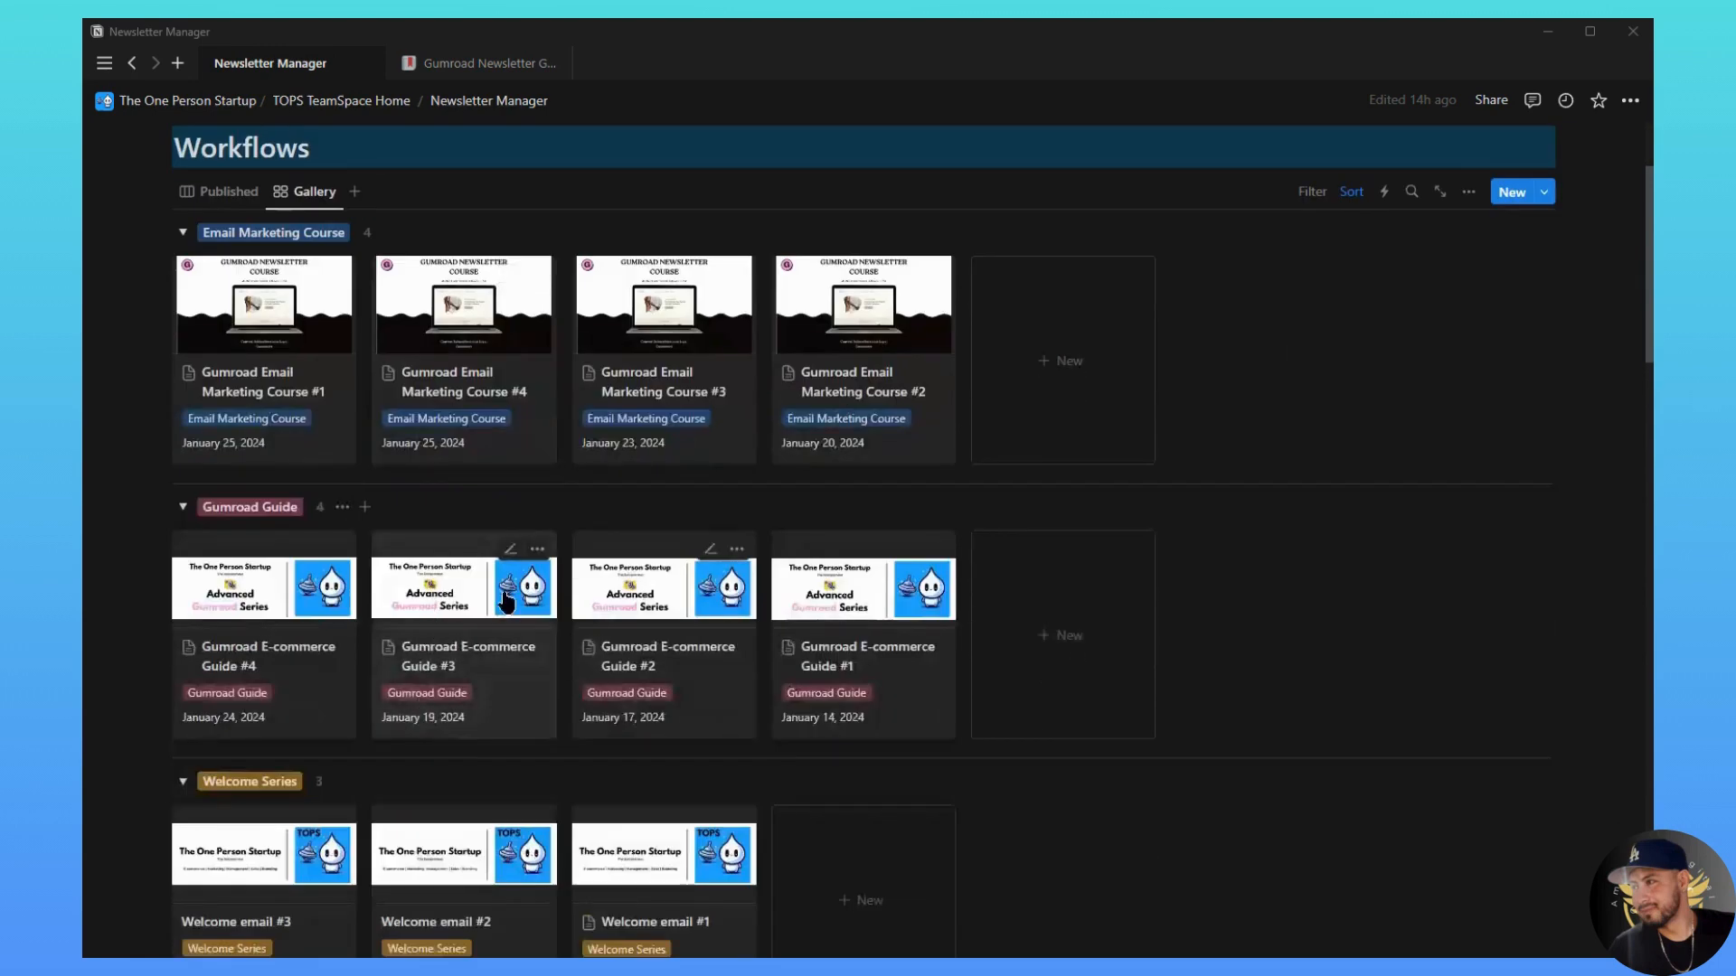
scroll(546, 721, "up", 3)
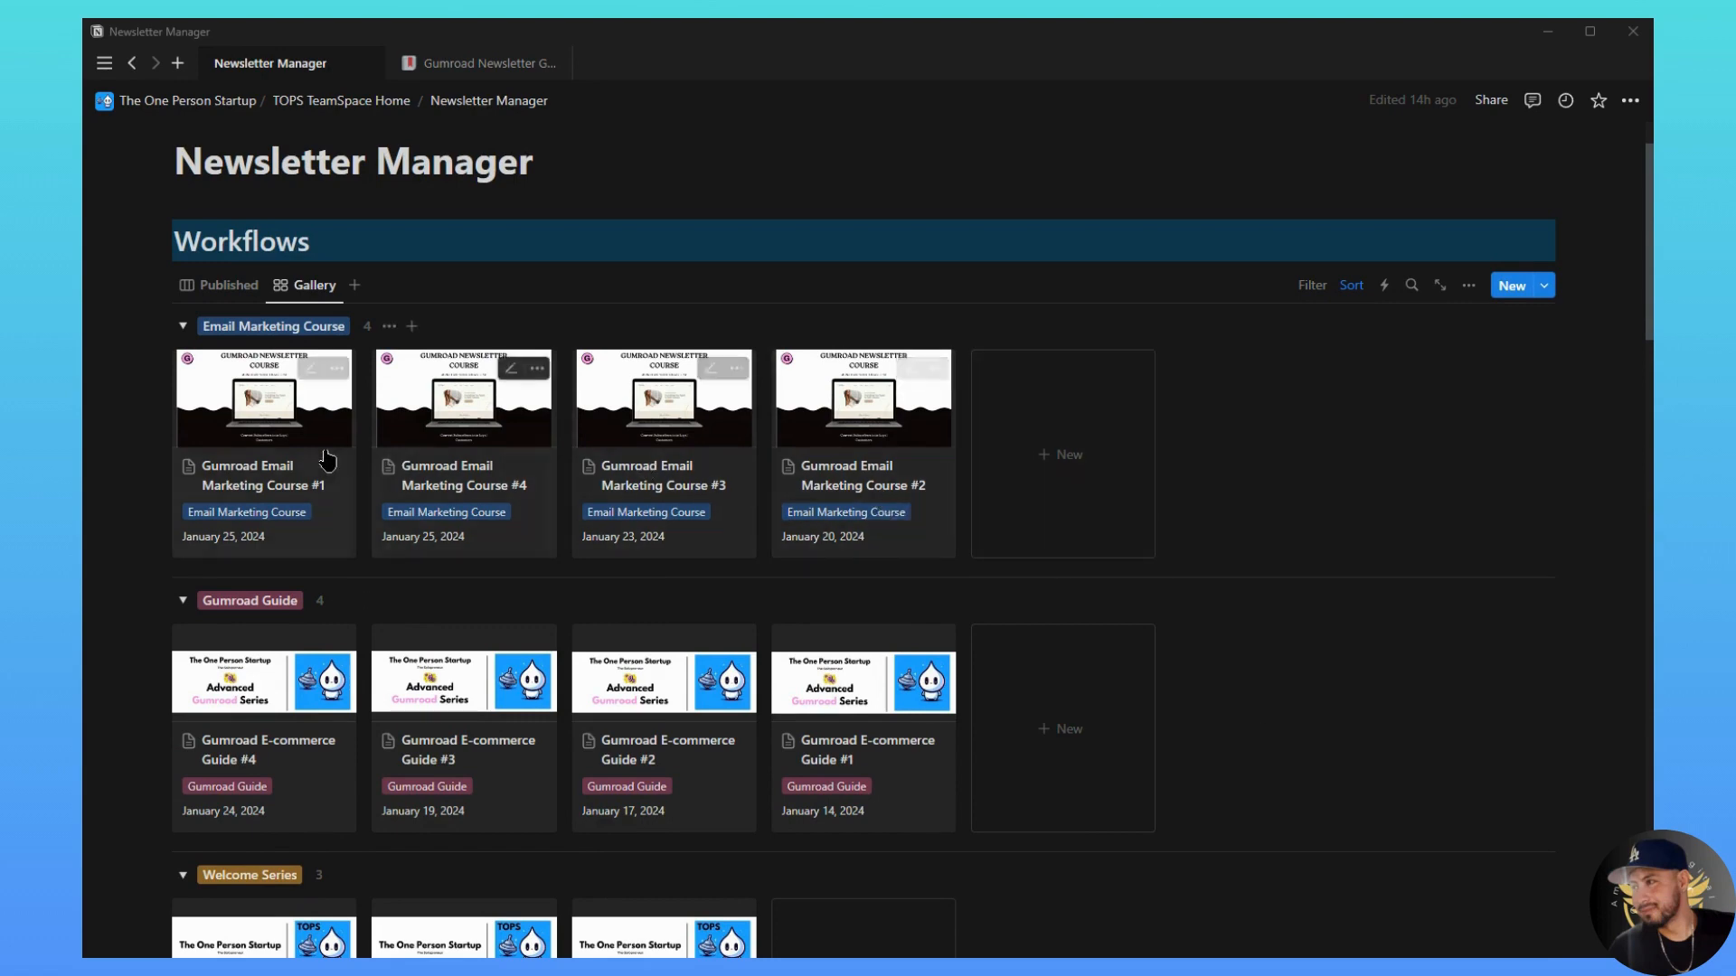
scroll(1076, 637, "up", 1)
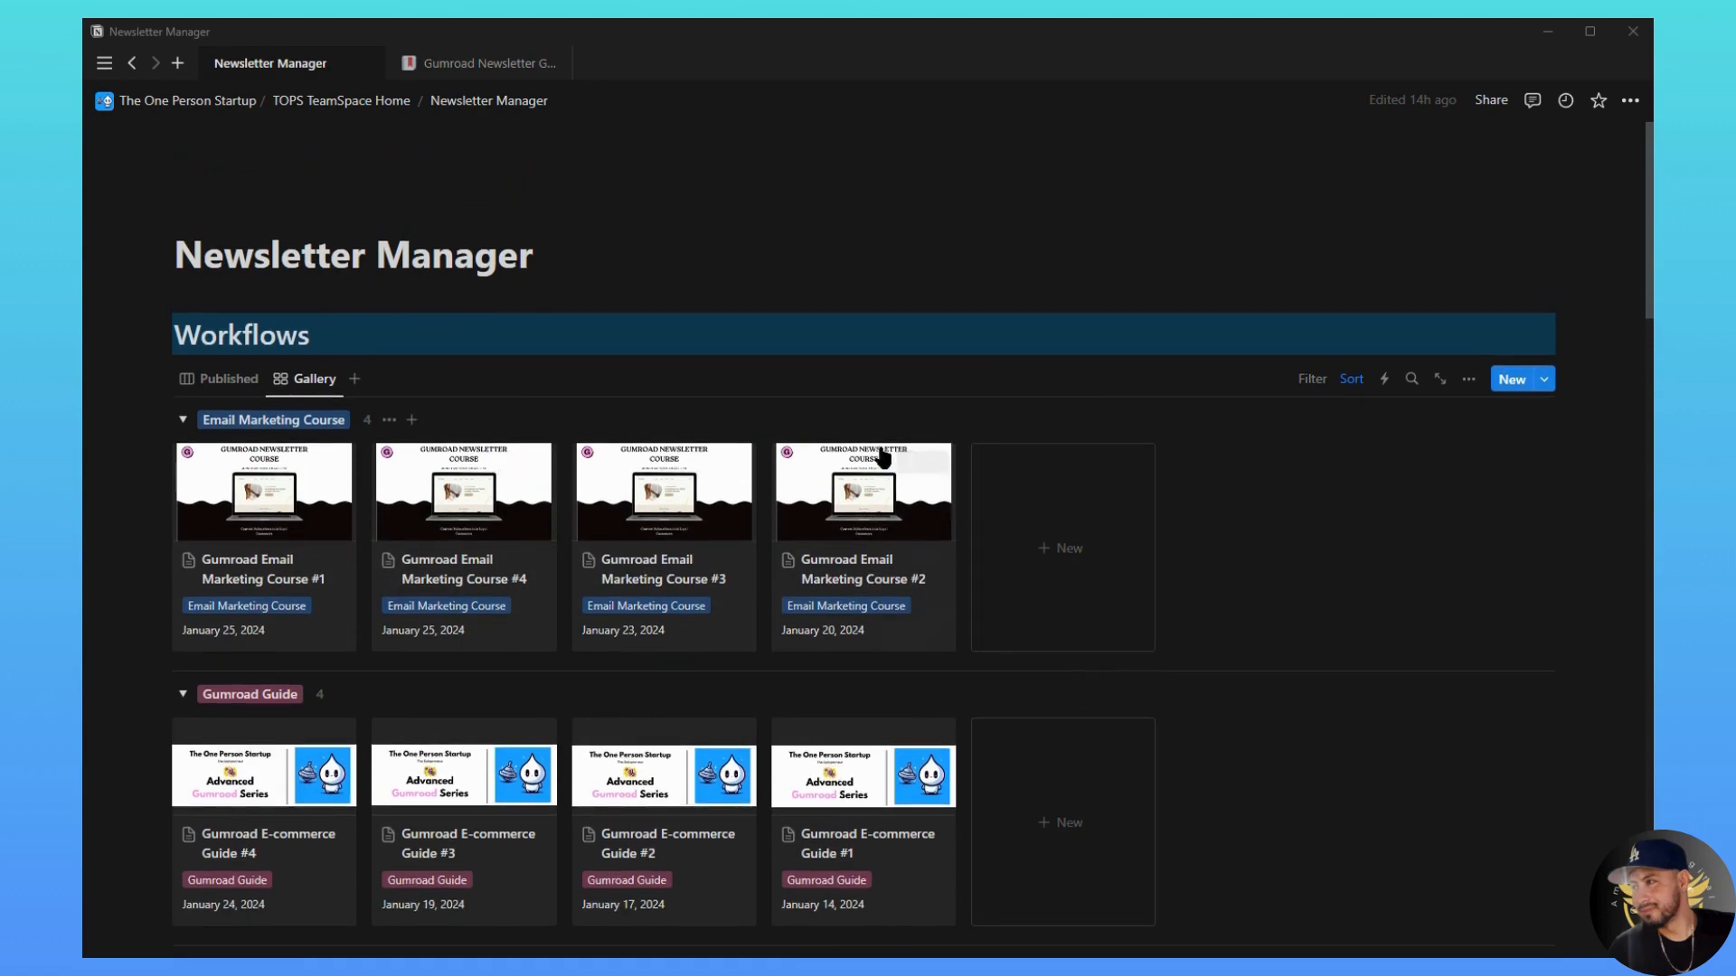
scroll(899, 659, "down", 3)
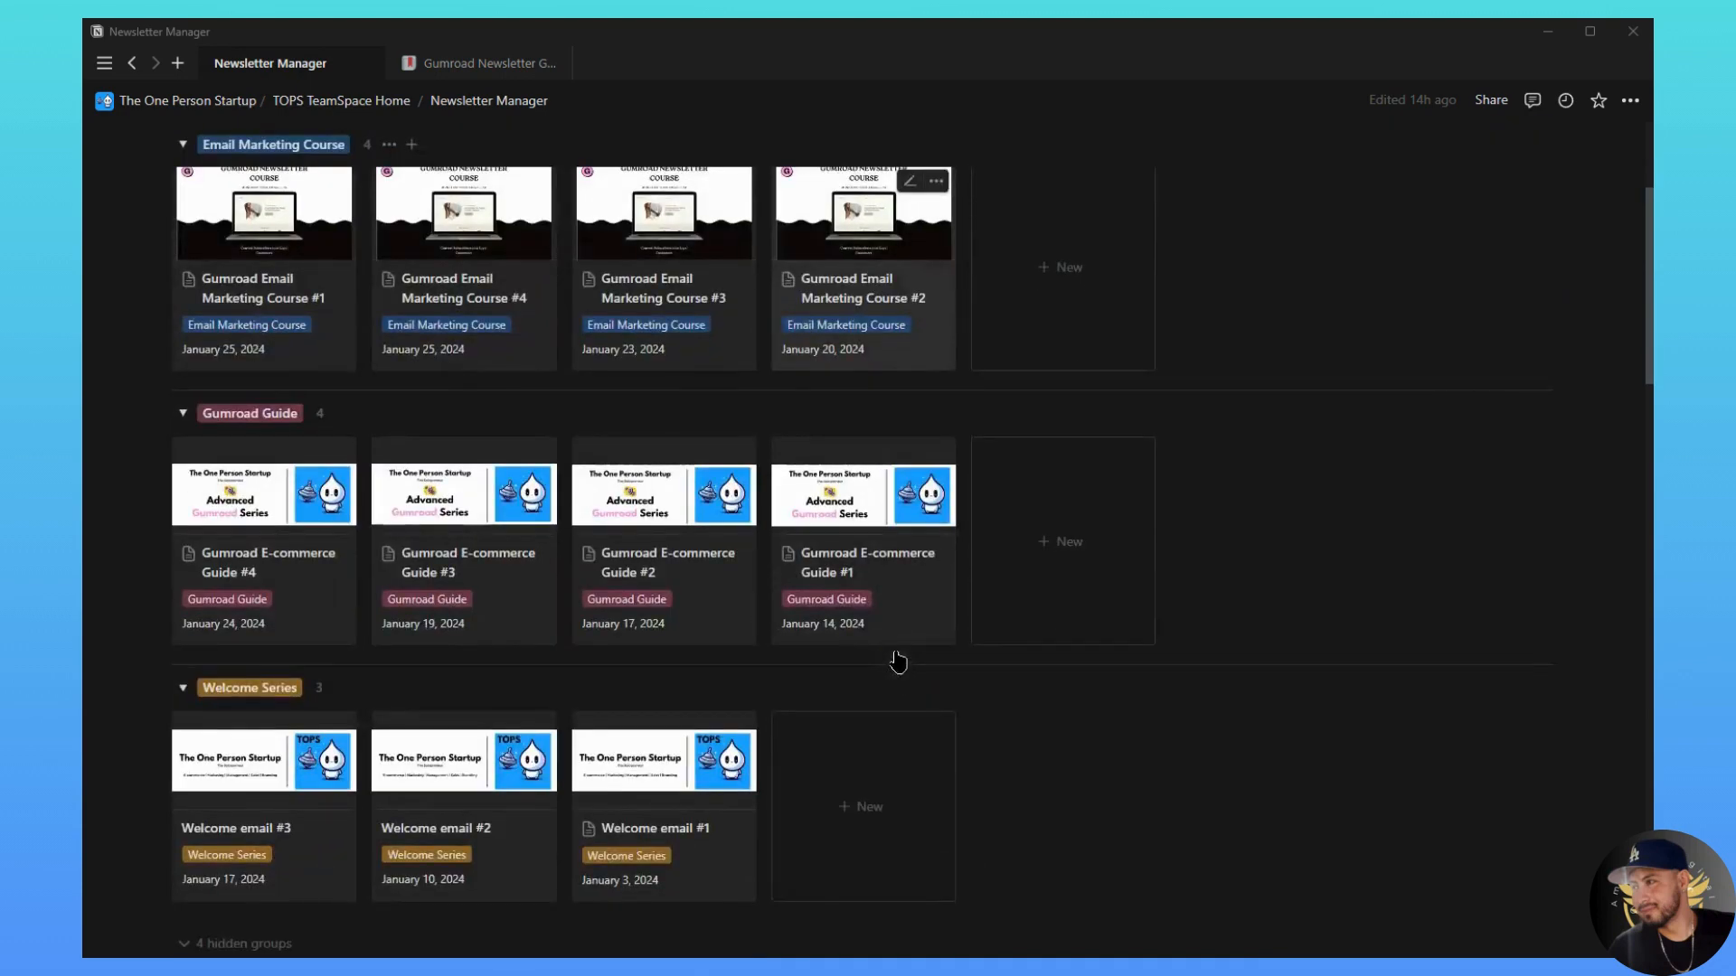
scroll(899, 663, "up", 2)
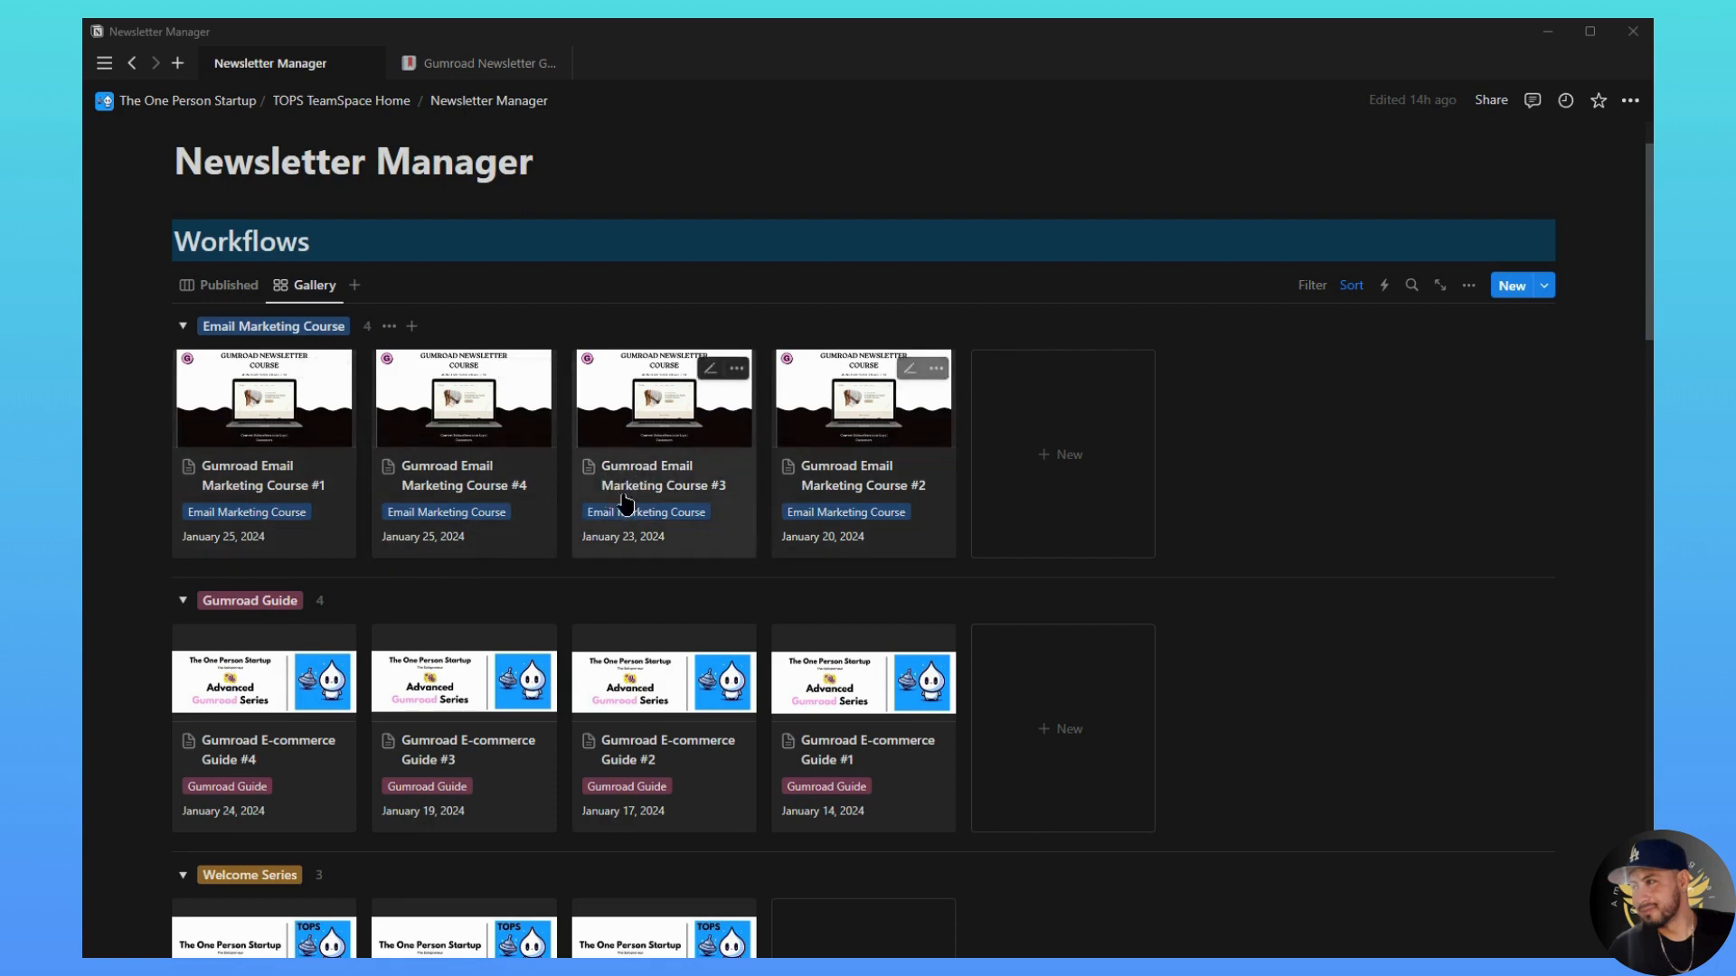
scroll(662, 643, "down", 1)
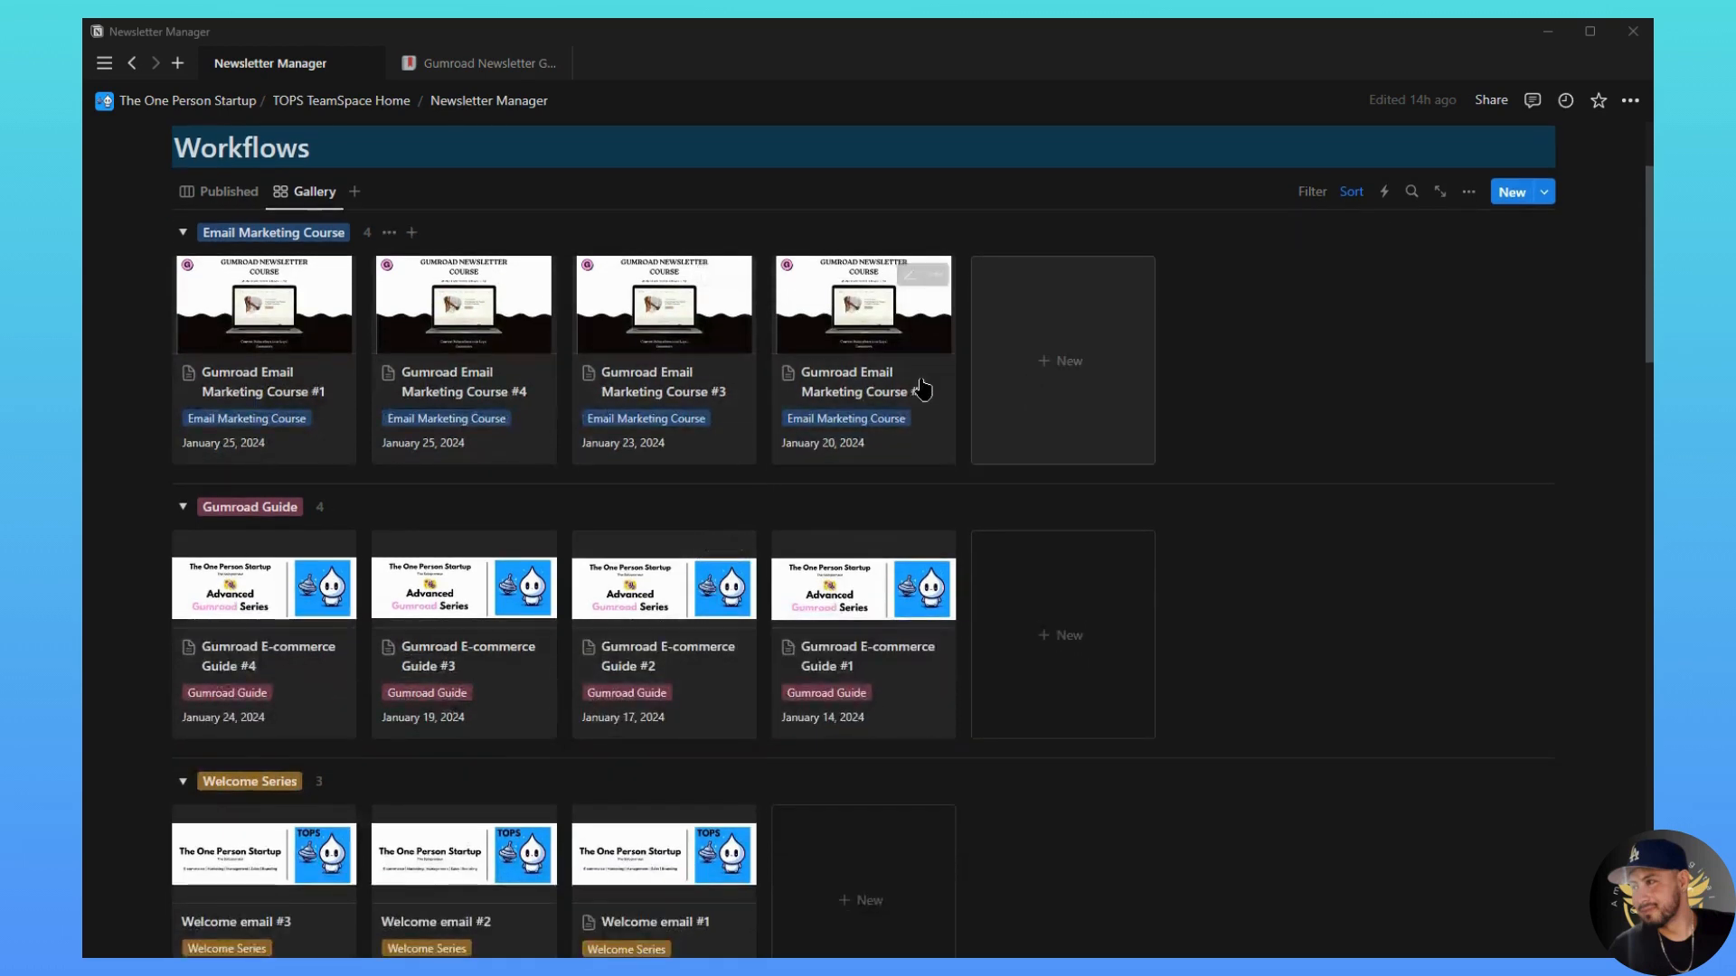
scroll(288, 464, "down", 2)
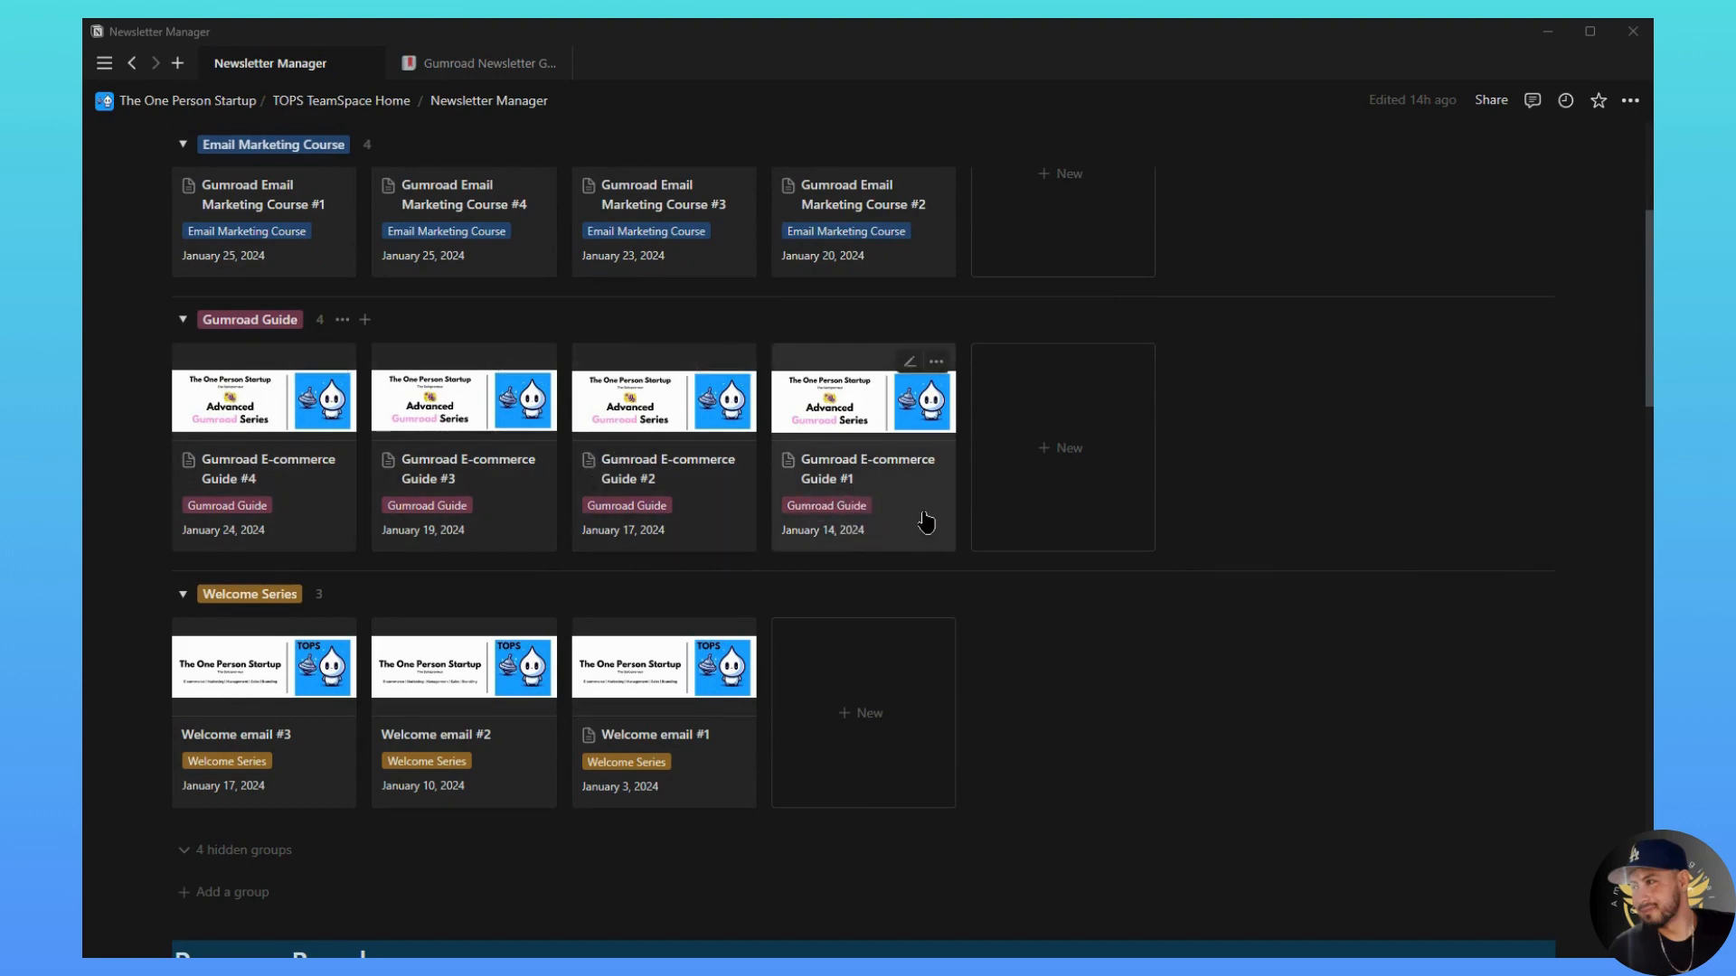
scroll(819, 597, "down", 2)
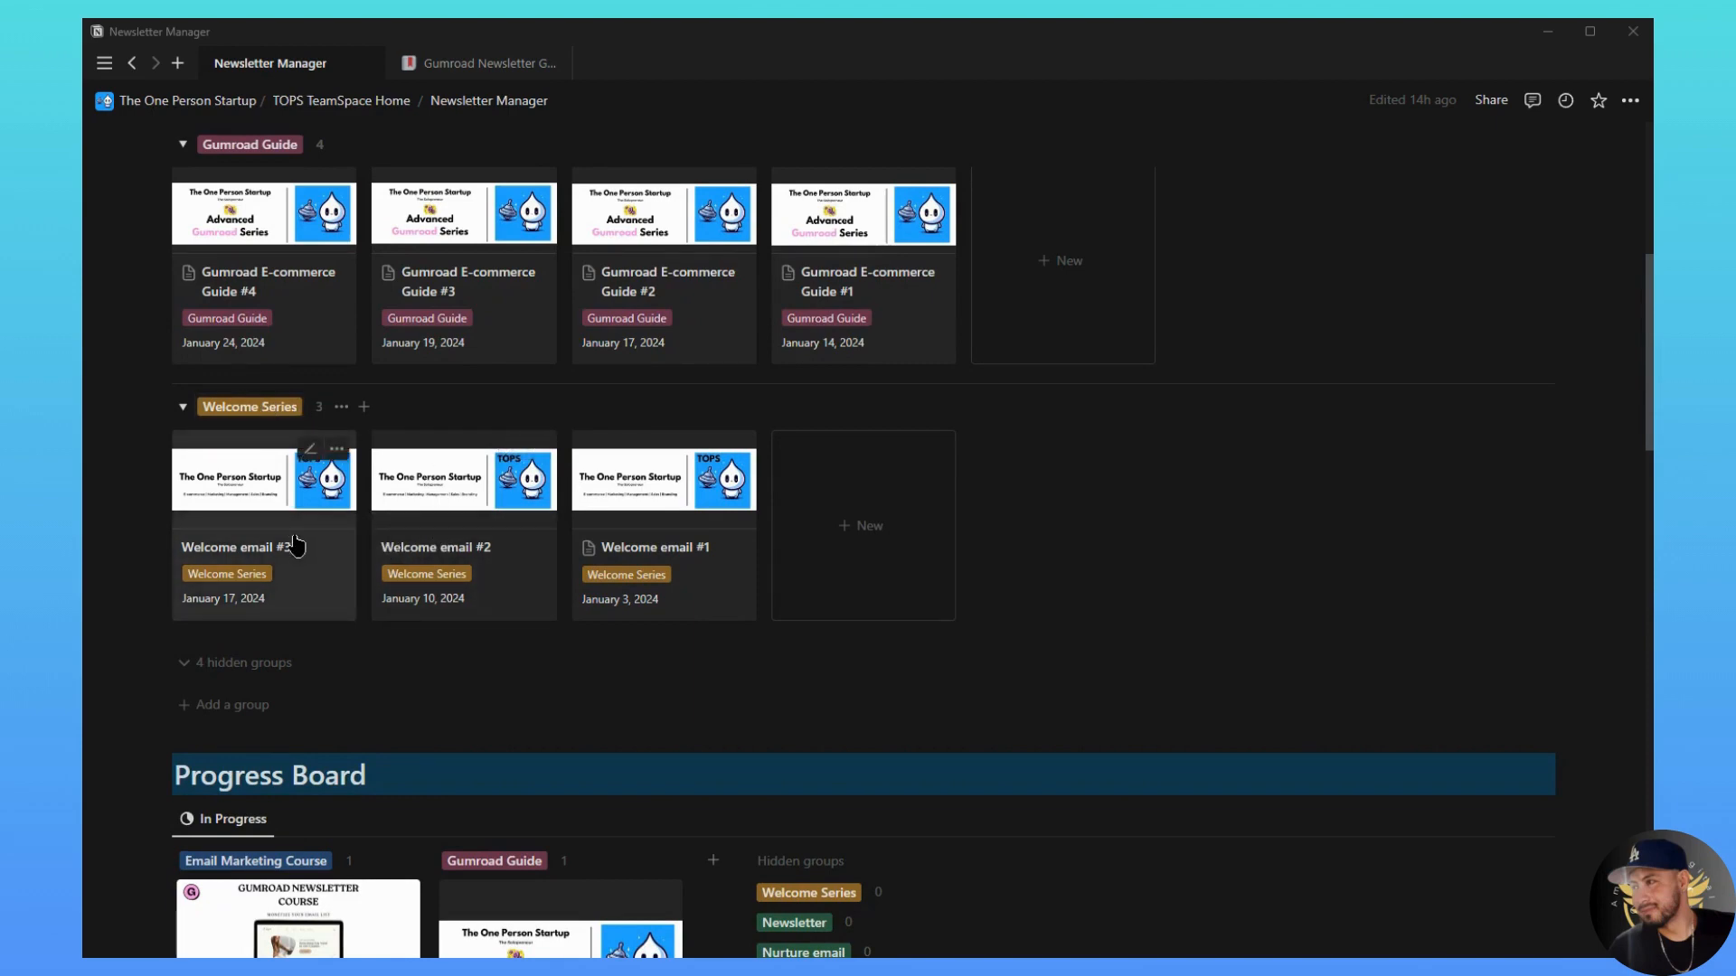
Step: Open Welcome email #1 from the Welcome Series, read its properties and full text, and close it
left_click(687, 526)
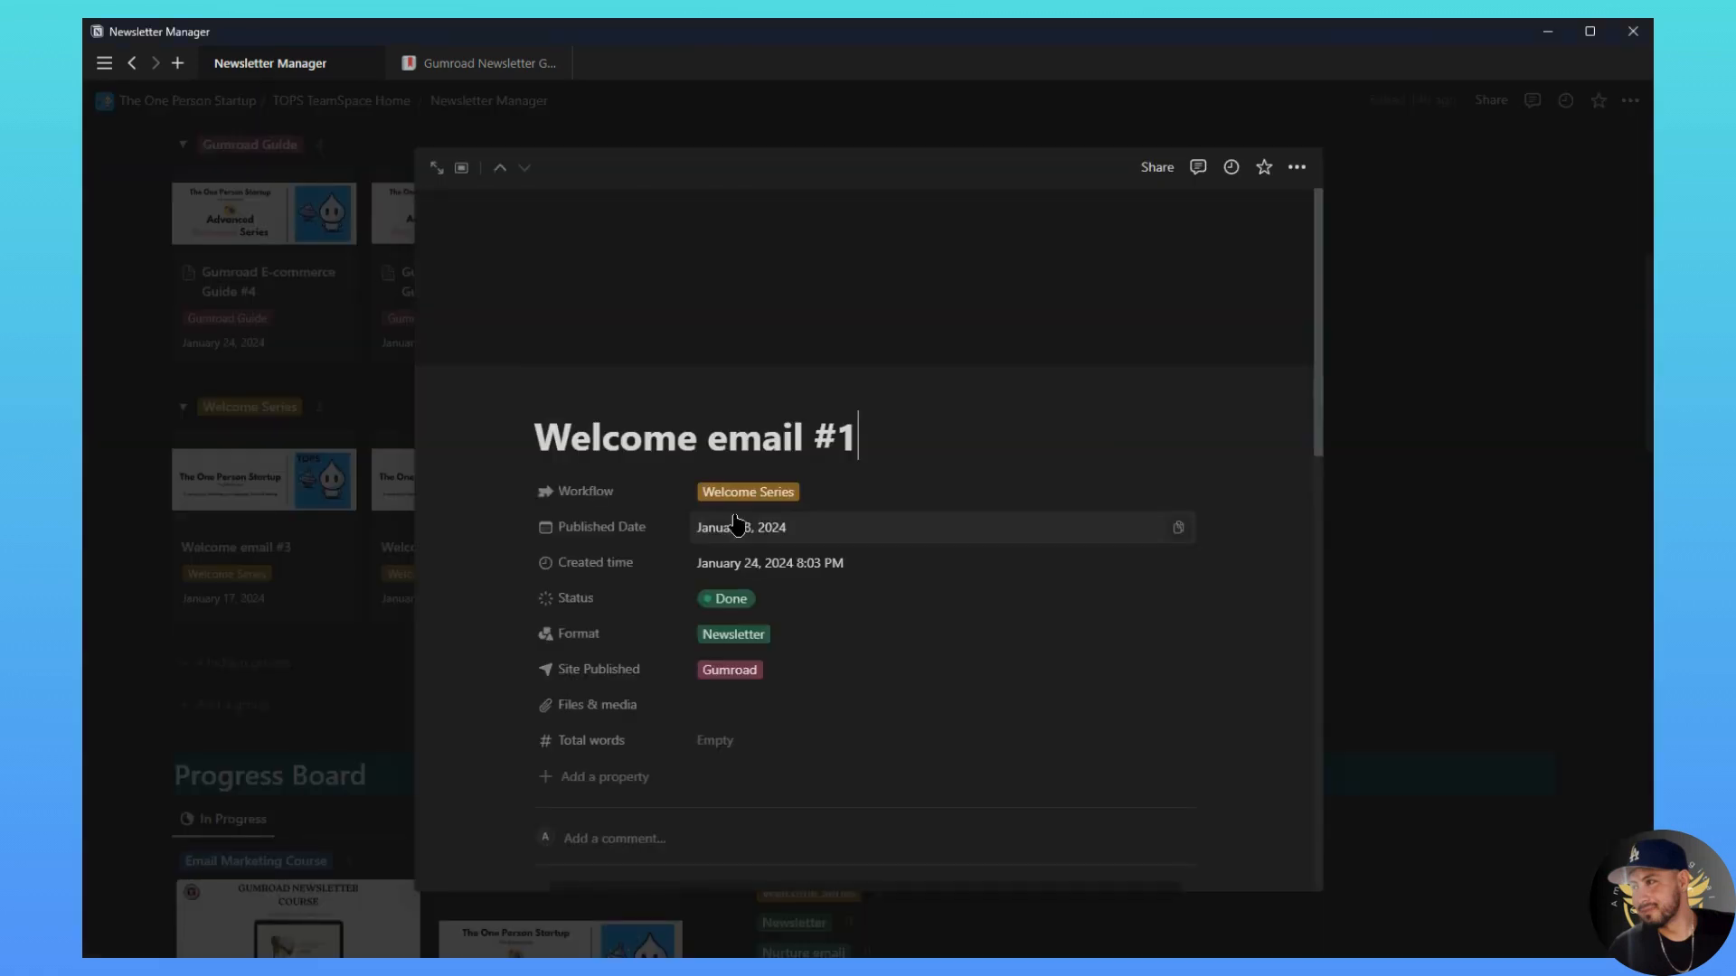
scroll(758, 674, "down", 5)
scroll(758, 674, "down", 4)
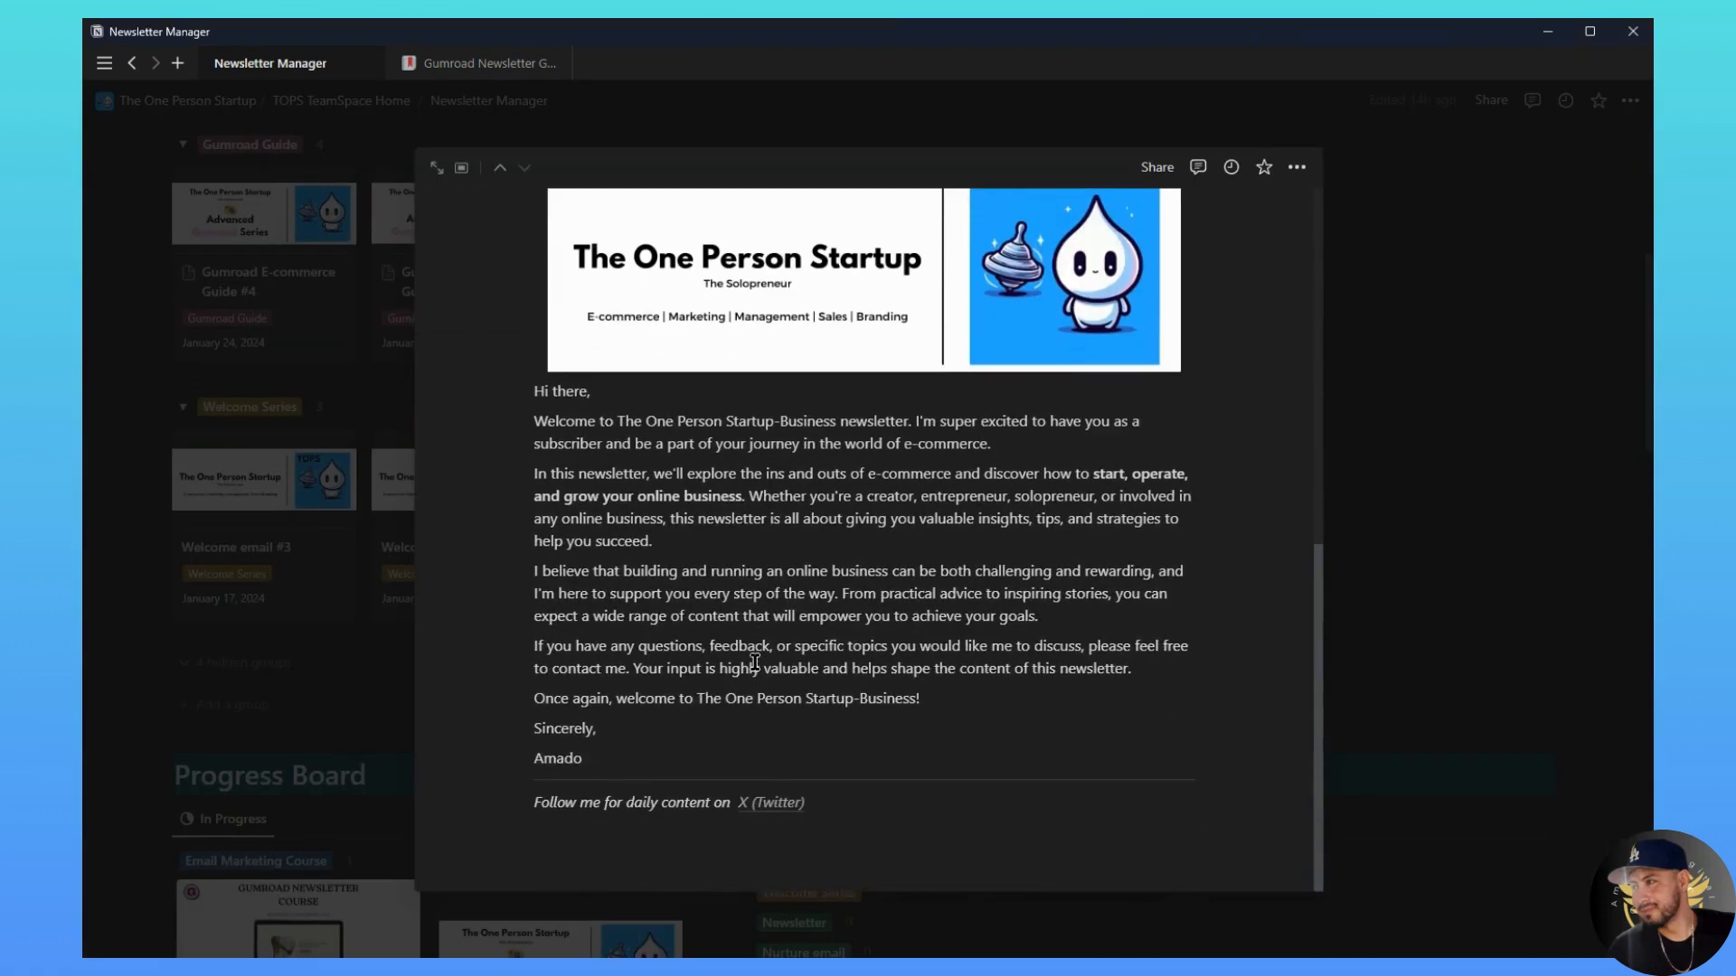
scroll(755, 662, "up", 1)
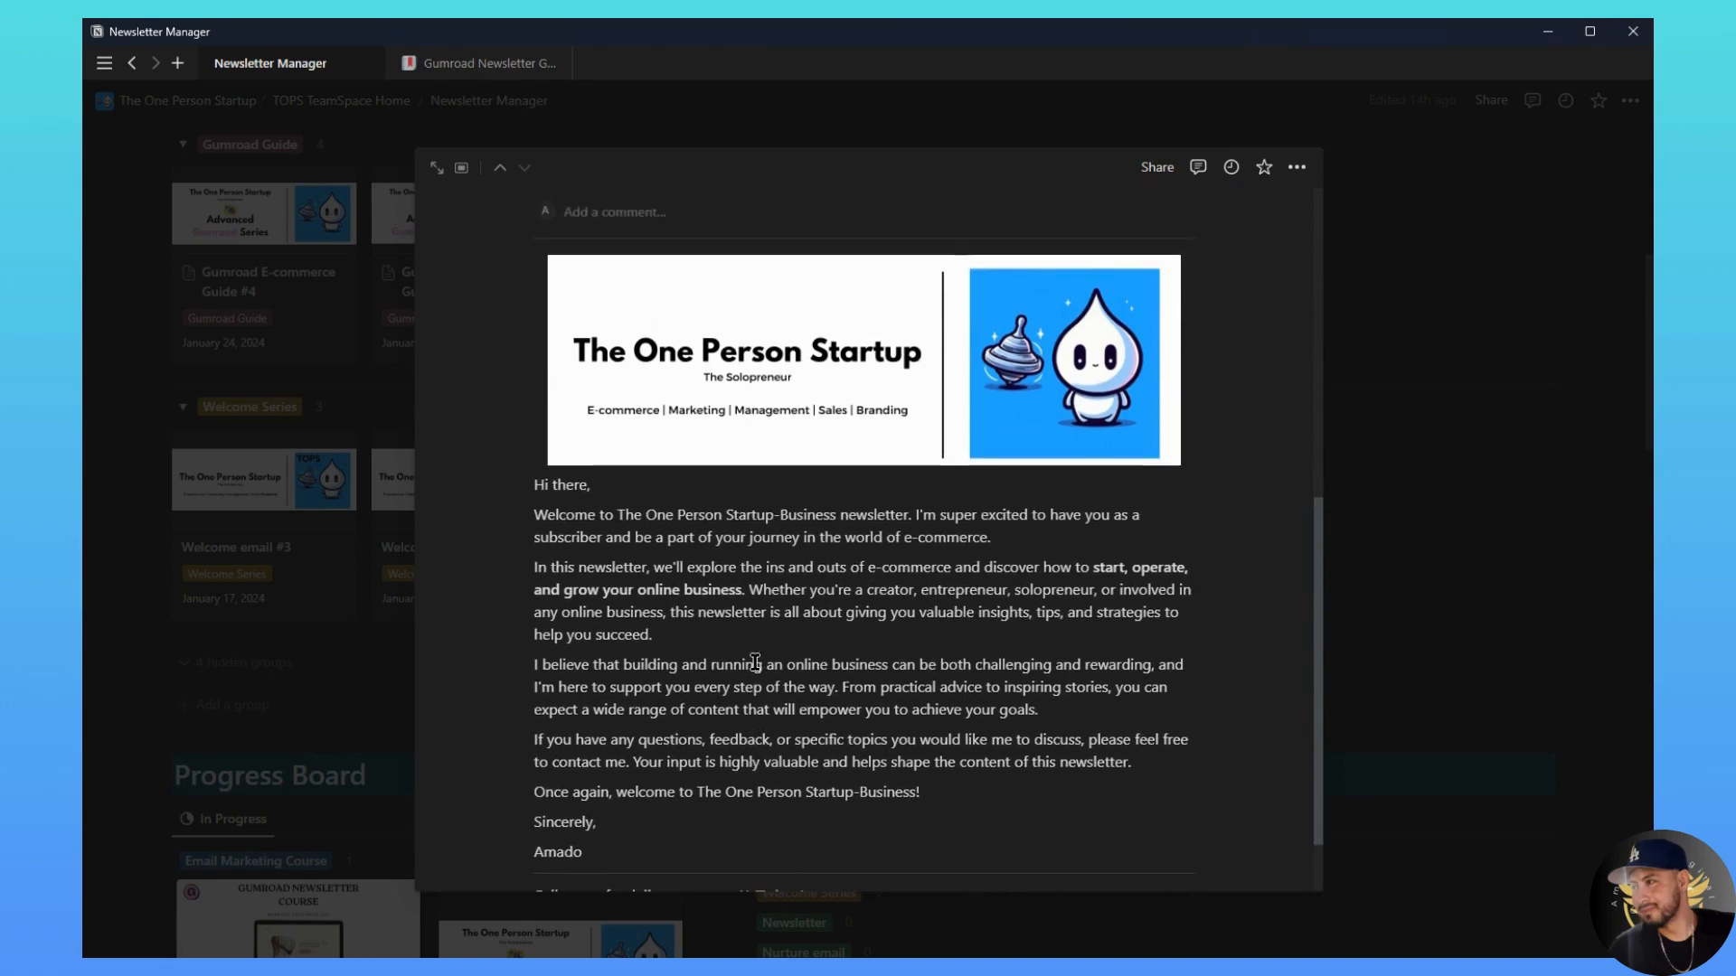
scroll(737, 554, "down", 1)
mouse_move(795, 816)
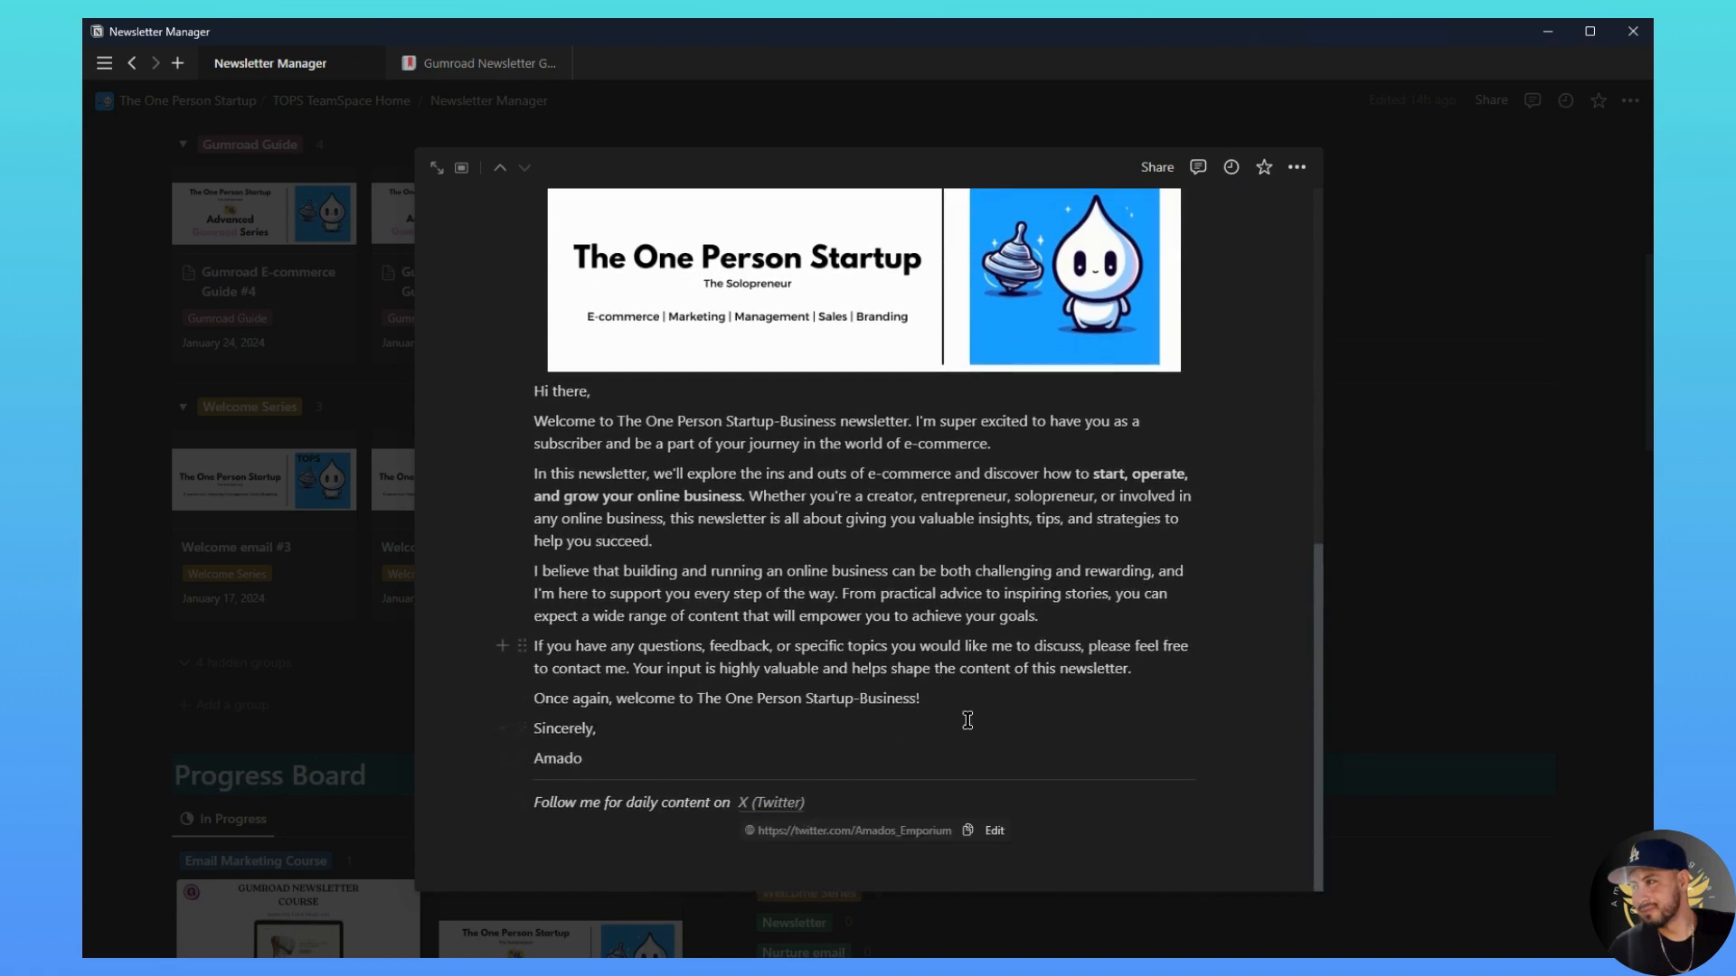
scroll(967, 720, "up", 2)
left_click(1360, 556)
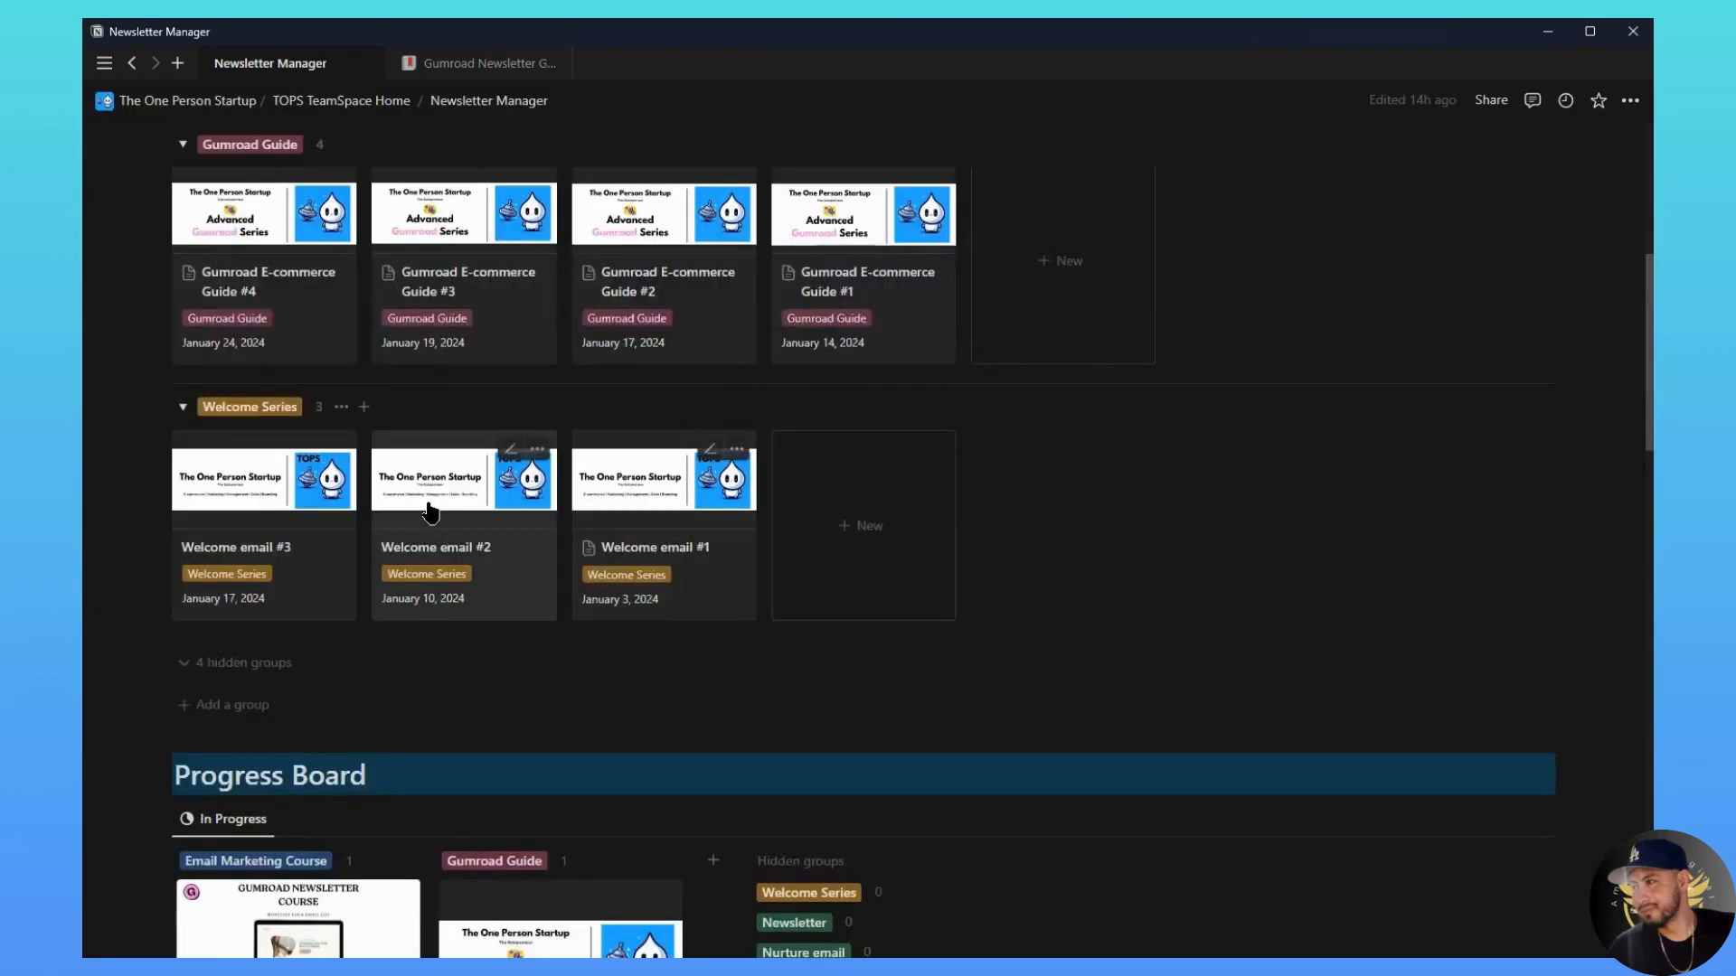
Step: Compare the cards on the Progress Board with the workflow groups in the gallery above it
scroll(595, 703, "down", 4)
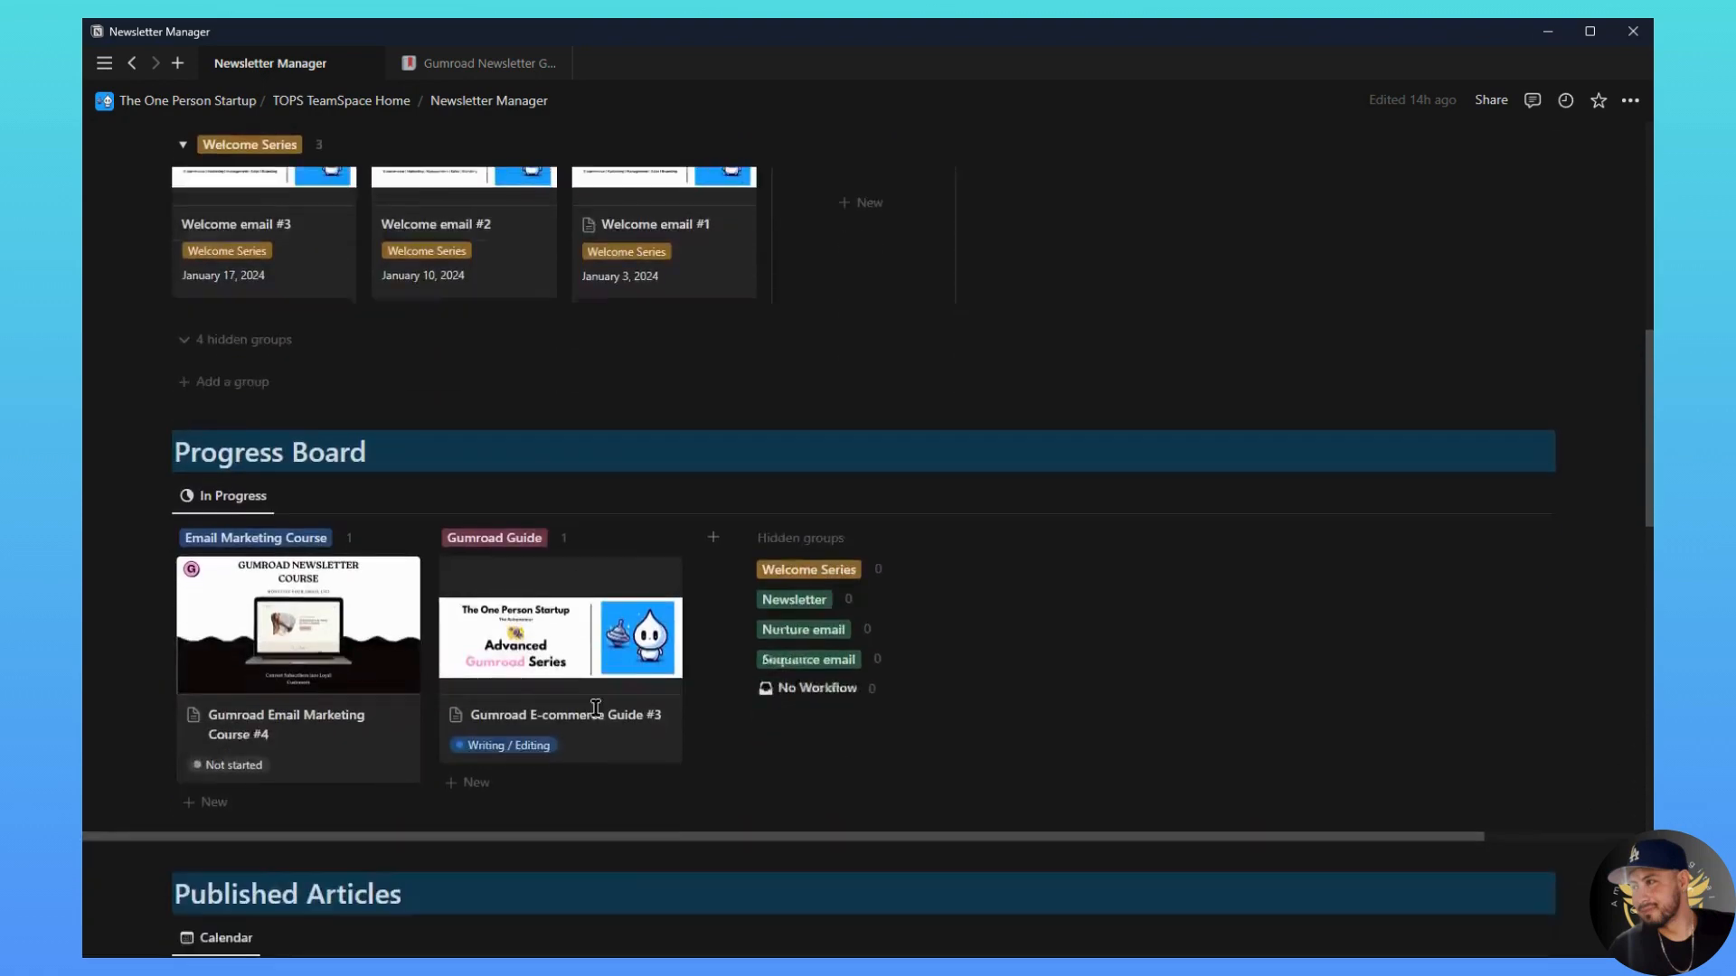
scroll(597, 719, "up", 4)
scroll(598, 719, "up", 4)
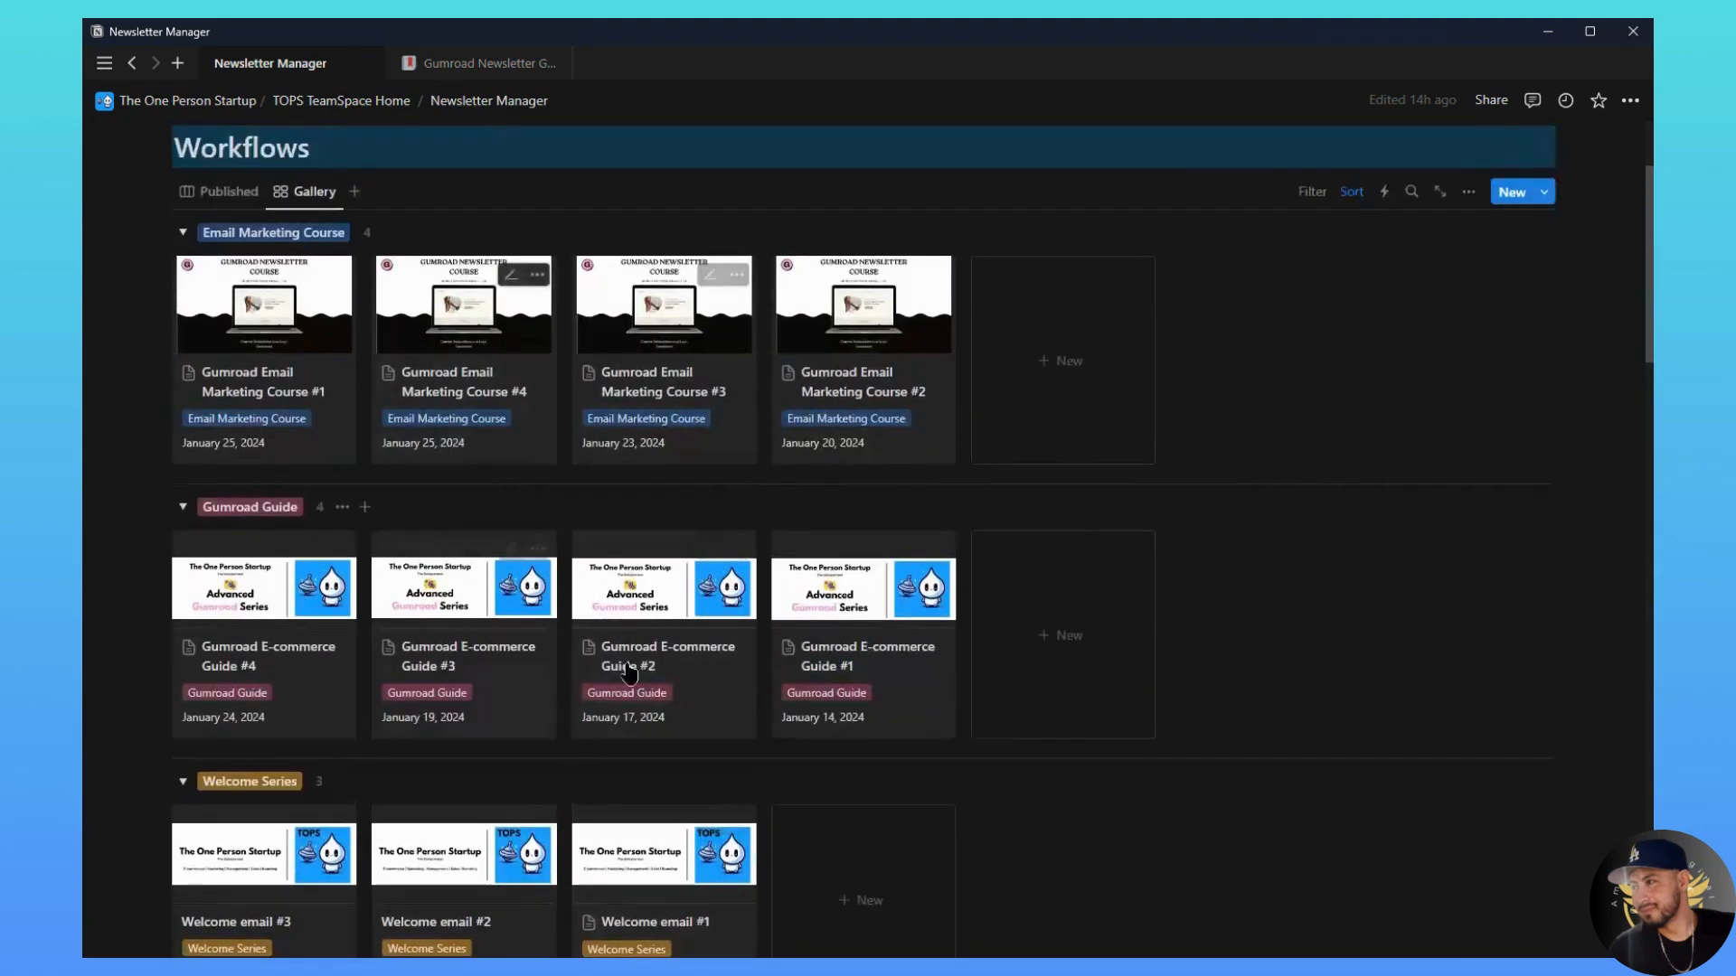
scroll(569, 715, "down", 7)
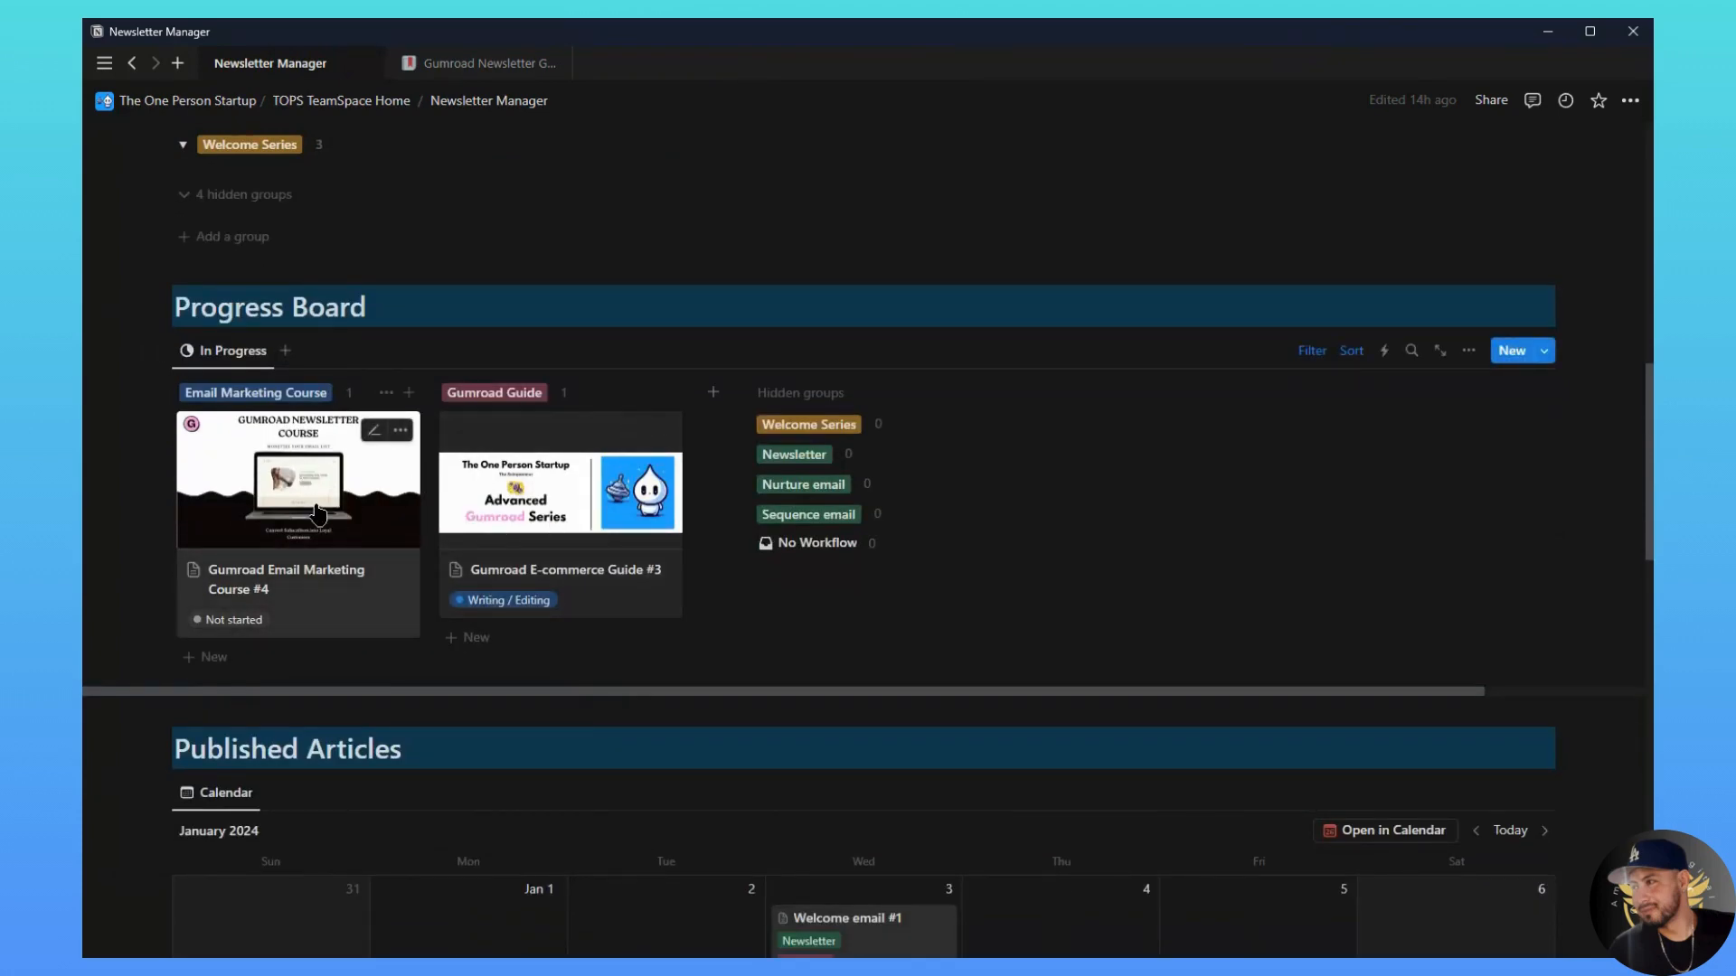
scroll(335, 584, "up", 8)
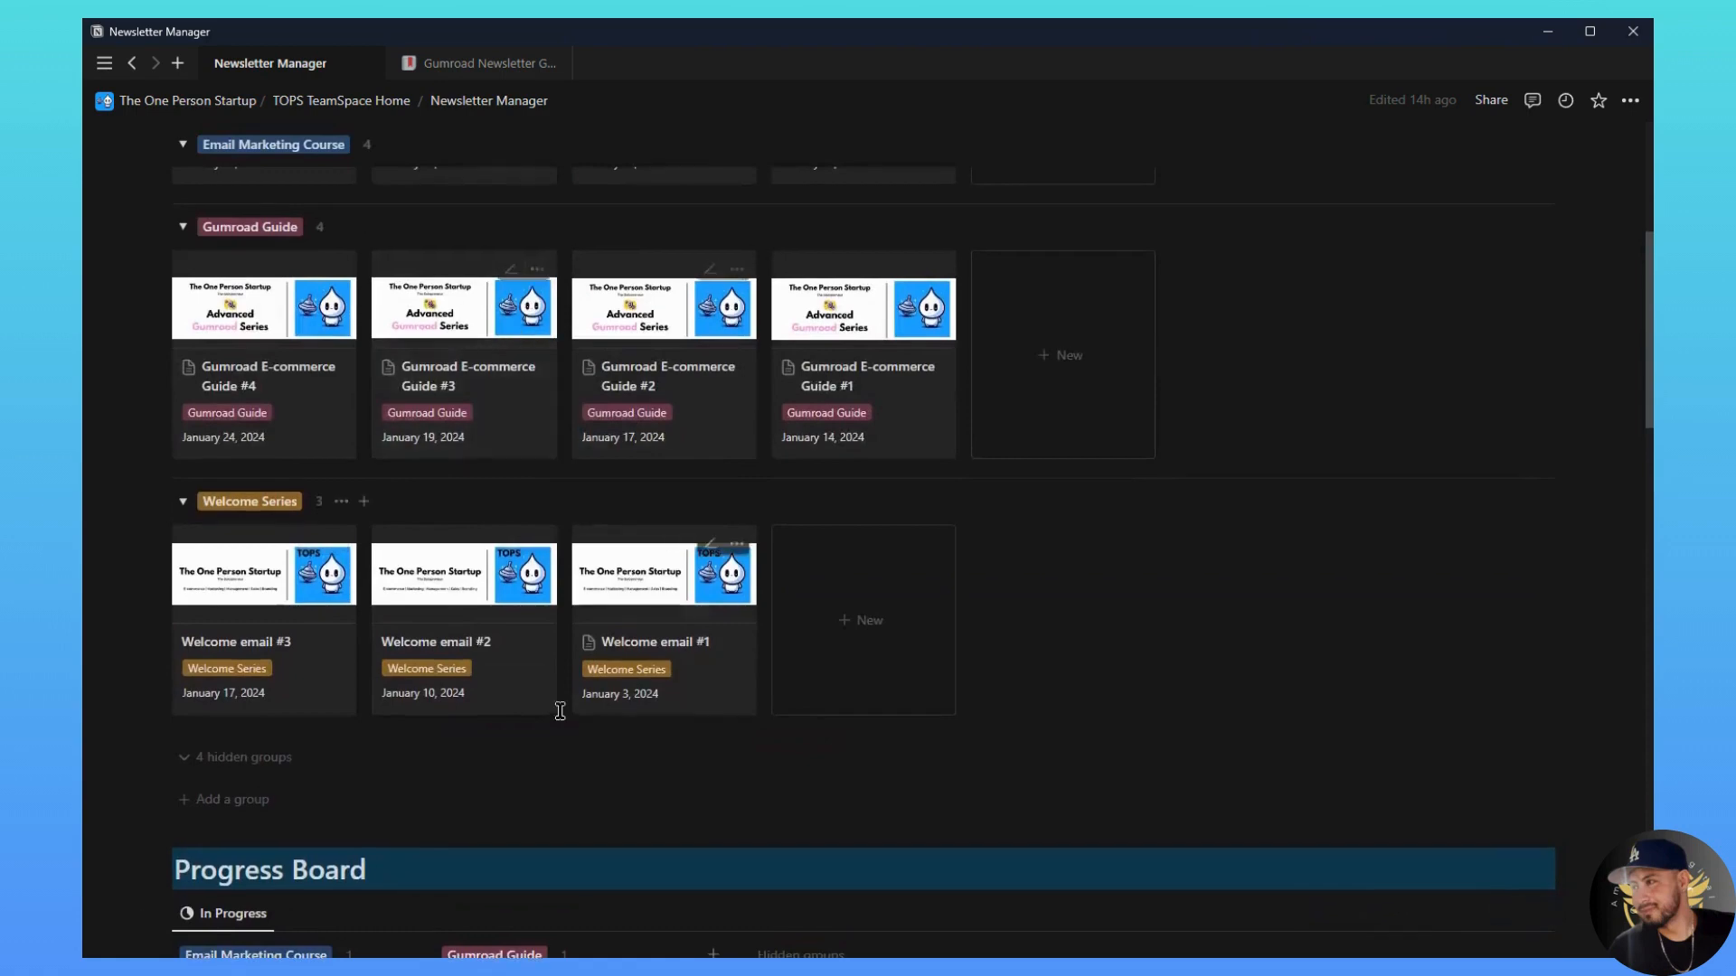
scroll(534, 728, "down", 8)
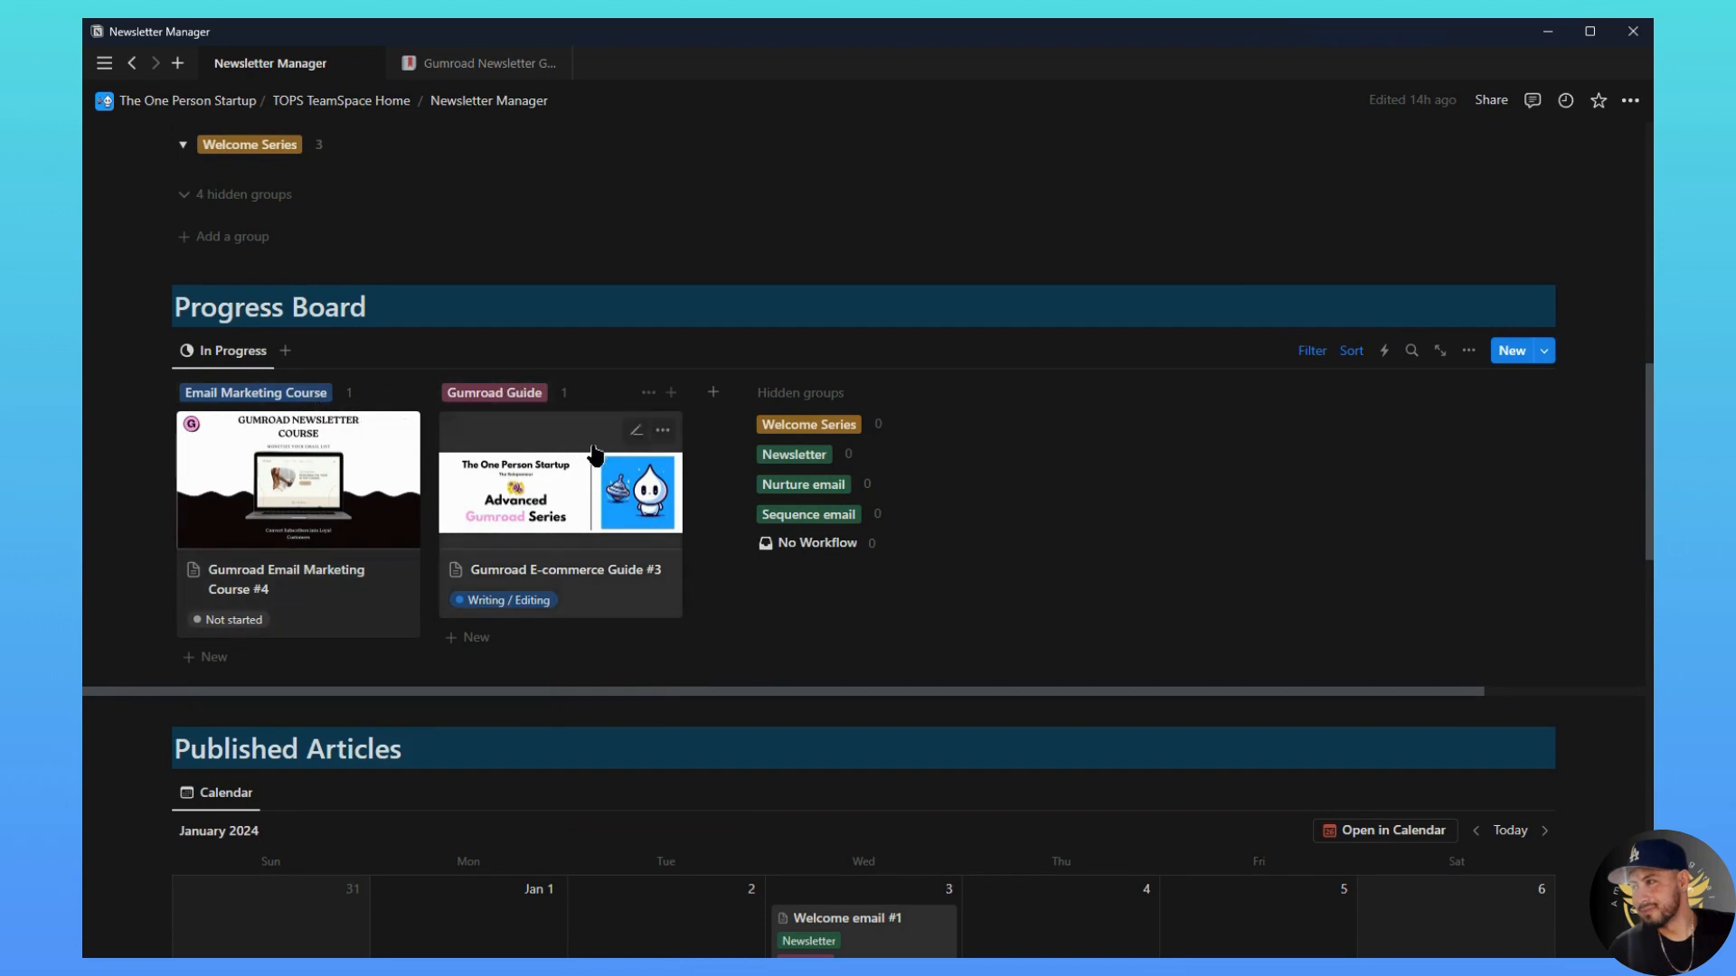
Step: Open Gumroad Email Marketing Course #4 from the Progress Board and review its properties and banner
left_click(332, 489)
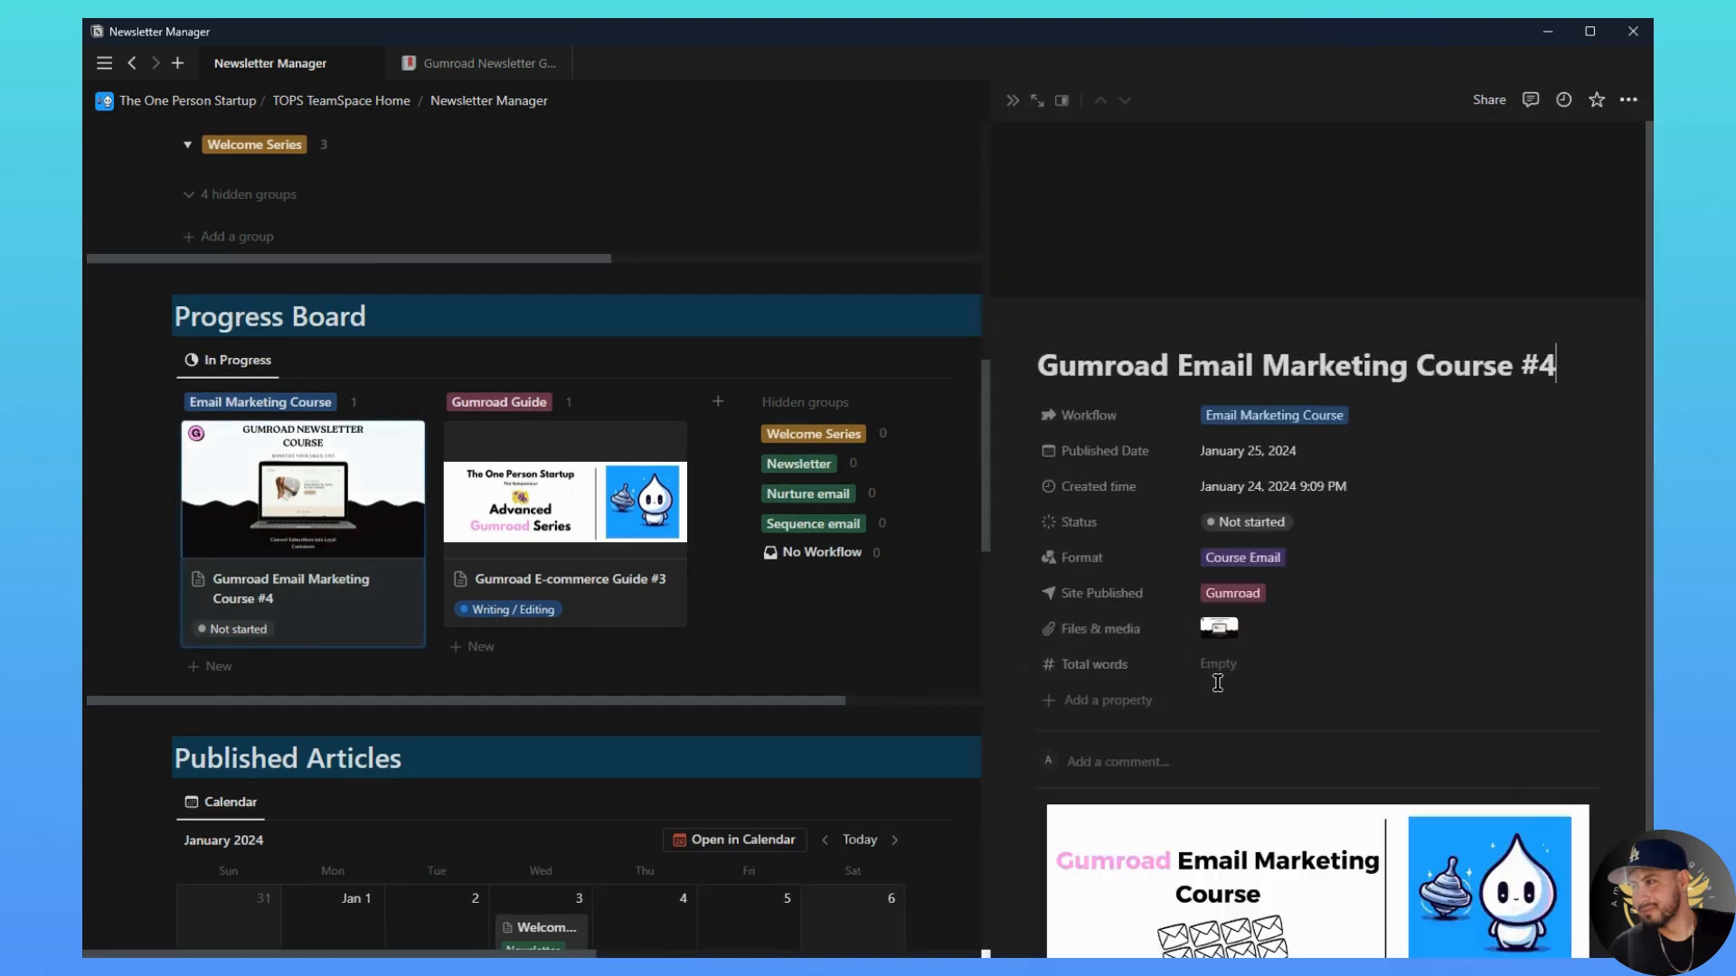
scroll(1218, 683, "down", 2)
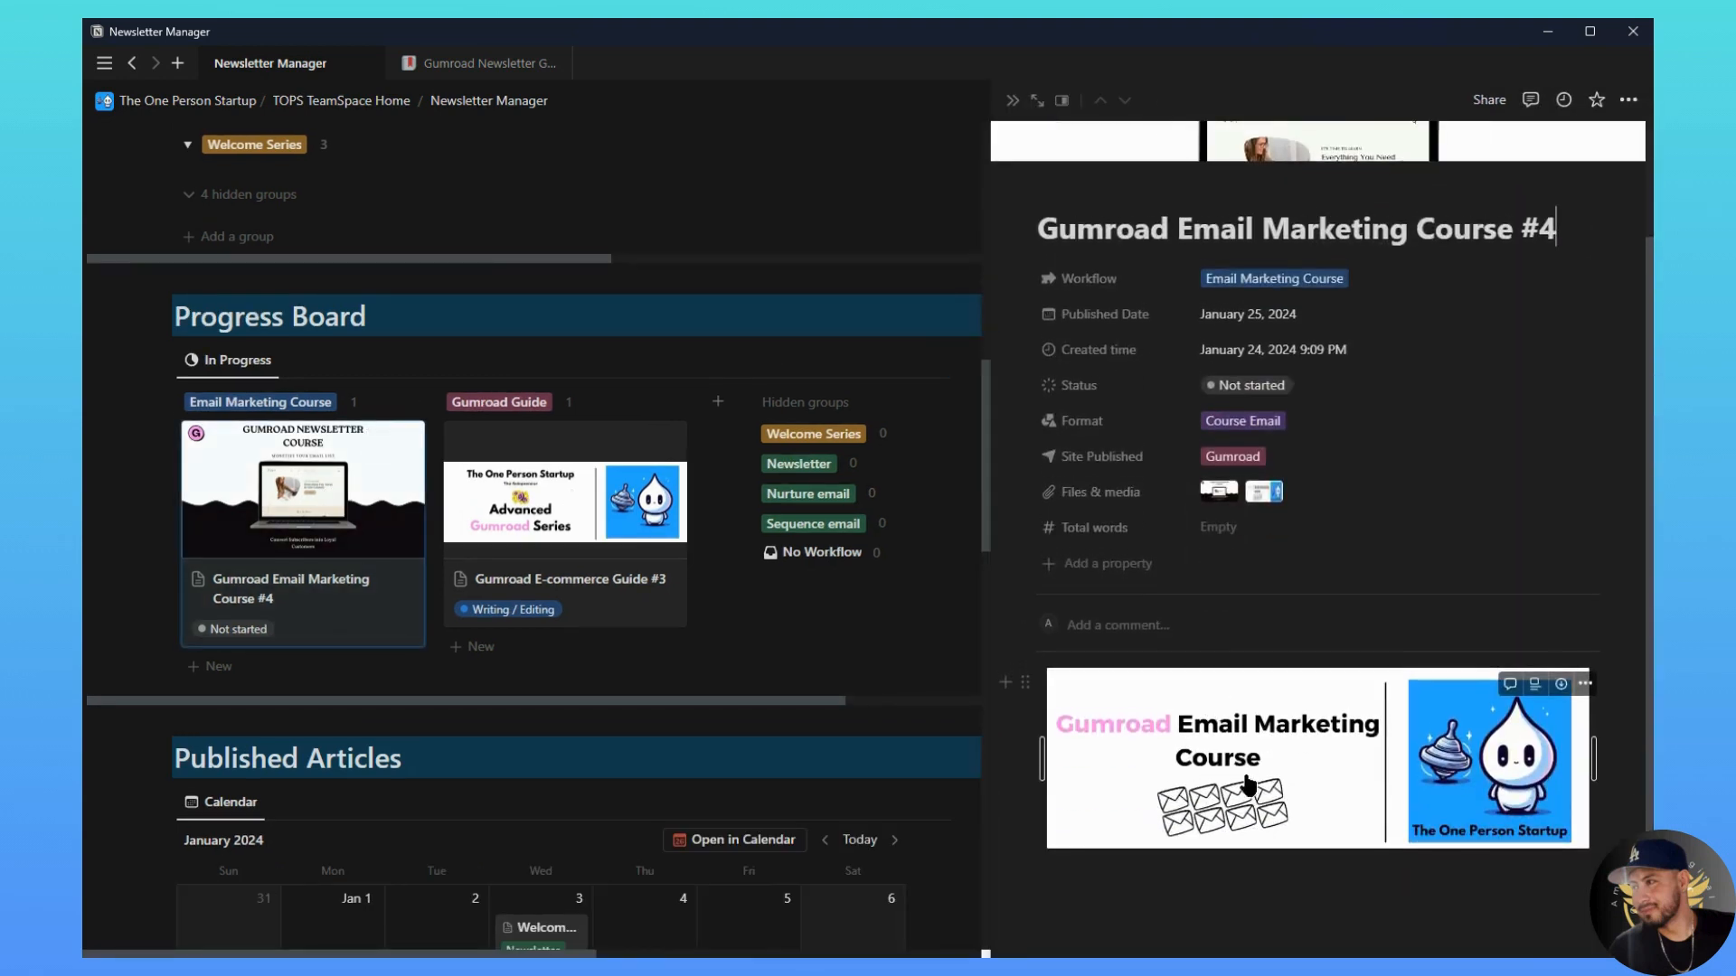
scroll(1266, 783, "up", 2)
scroll(1320, 780, "down", 2)
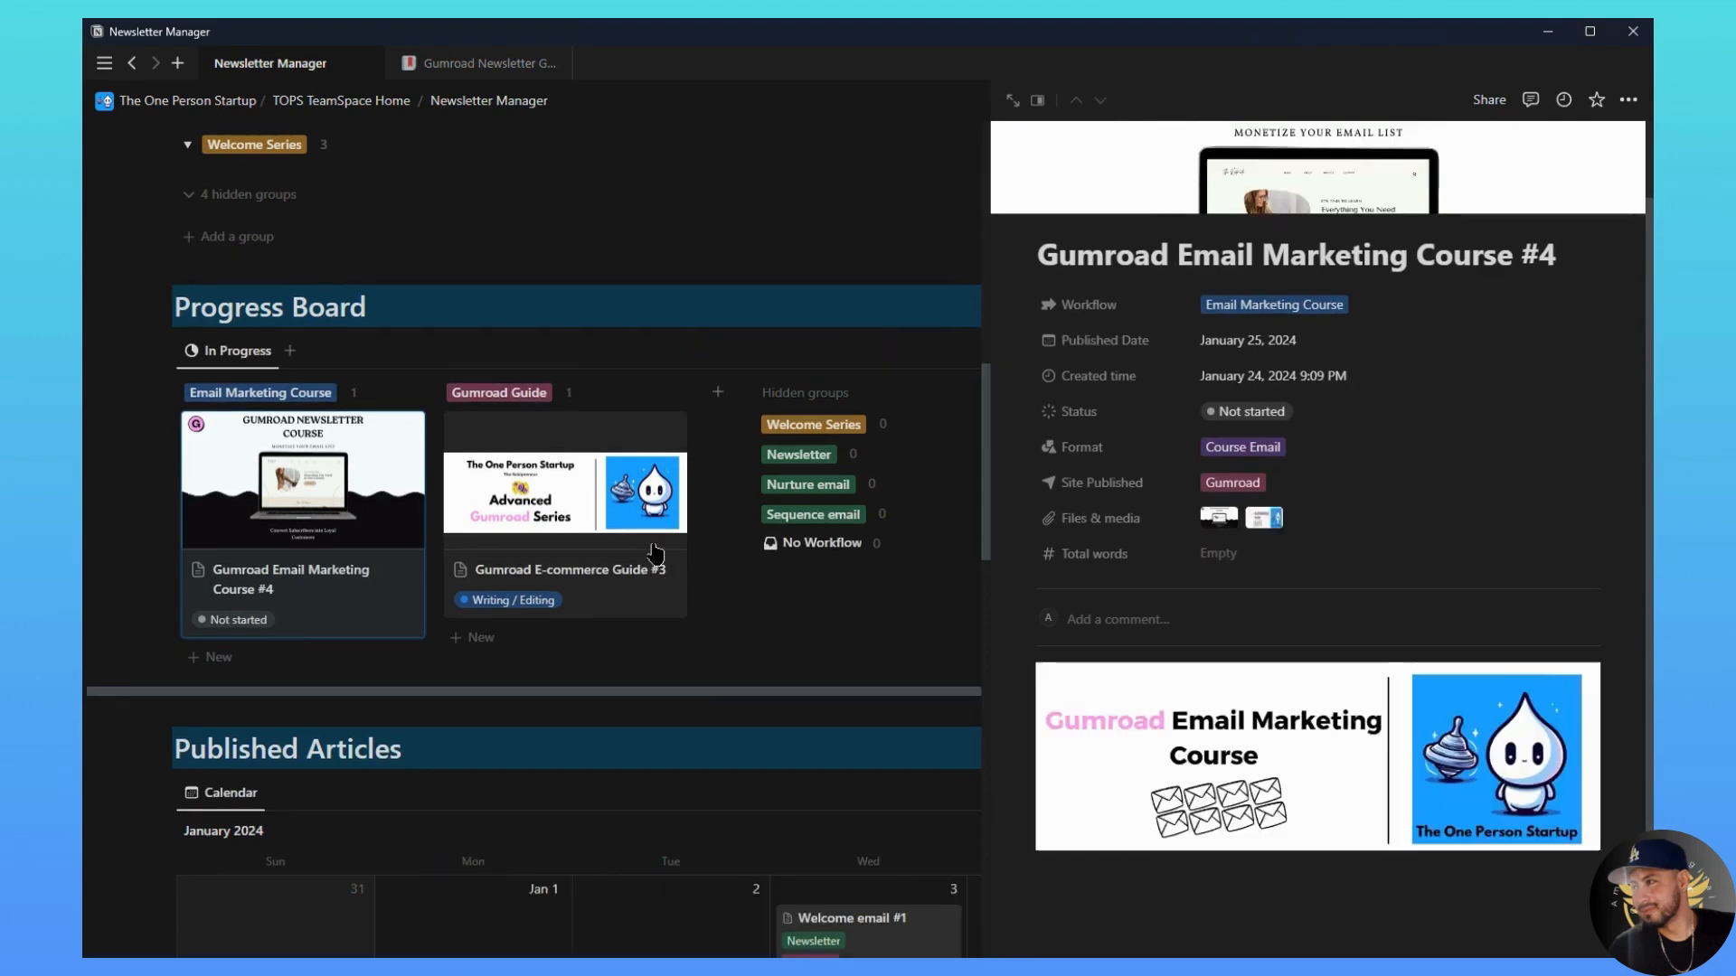
Step: Open Gumroad E-commerce Guide #3 from the Progress Board and read through its content and properties
left_click(639, 515)
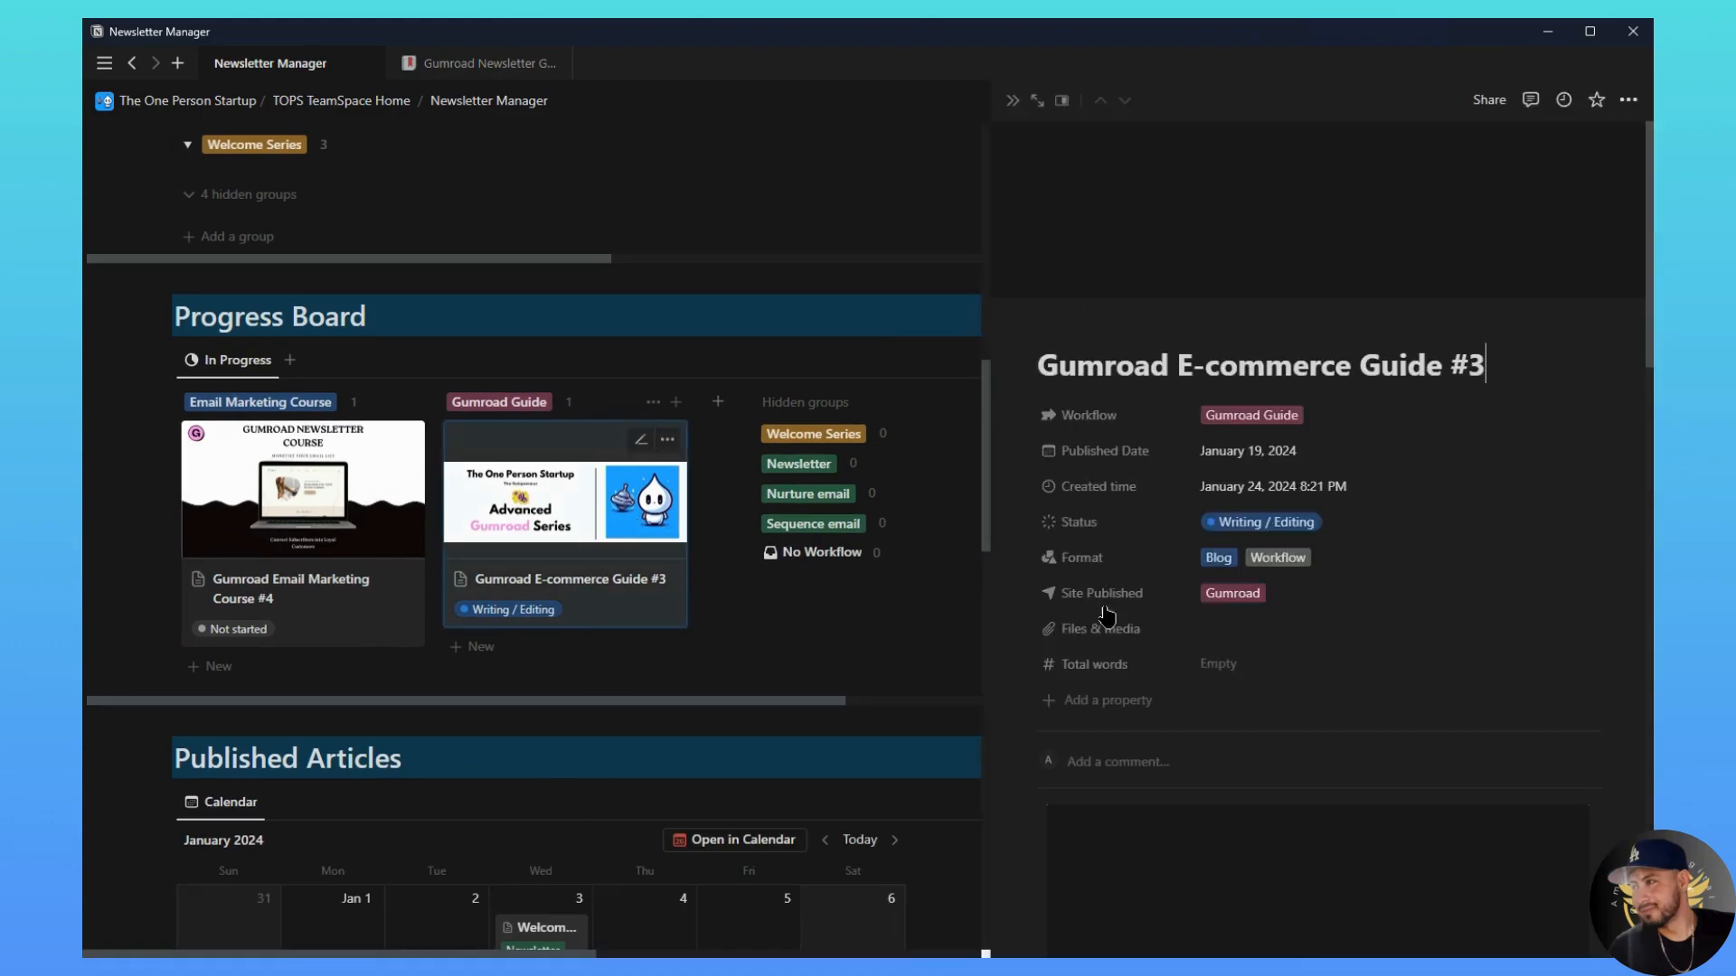
scroll(1191, 783, "down", 6)
scroll(1191, 783, "down", 10)
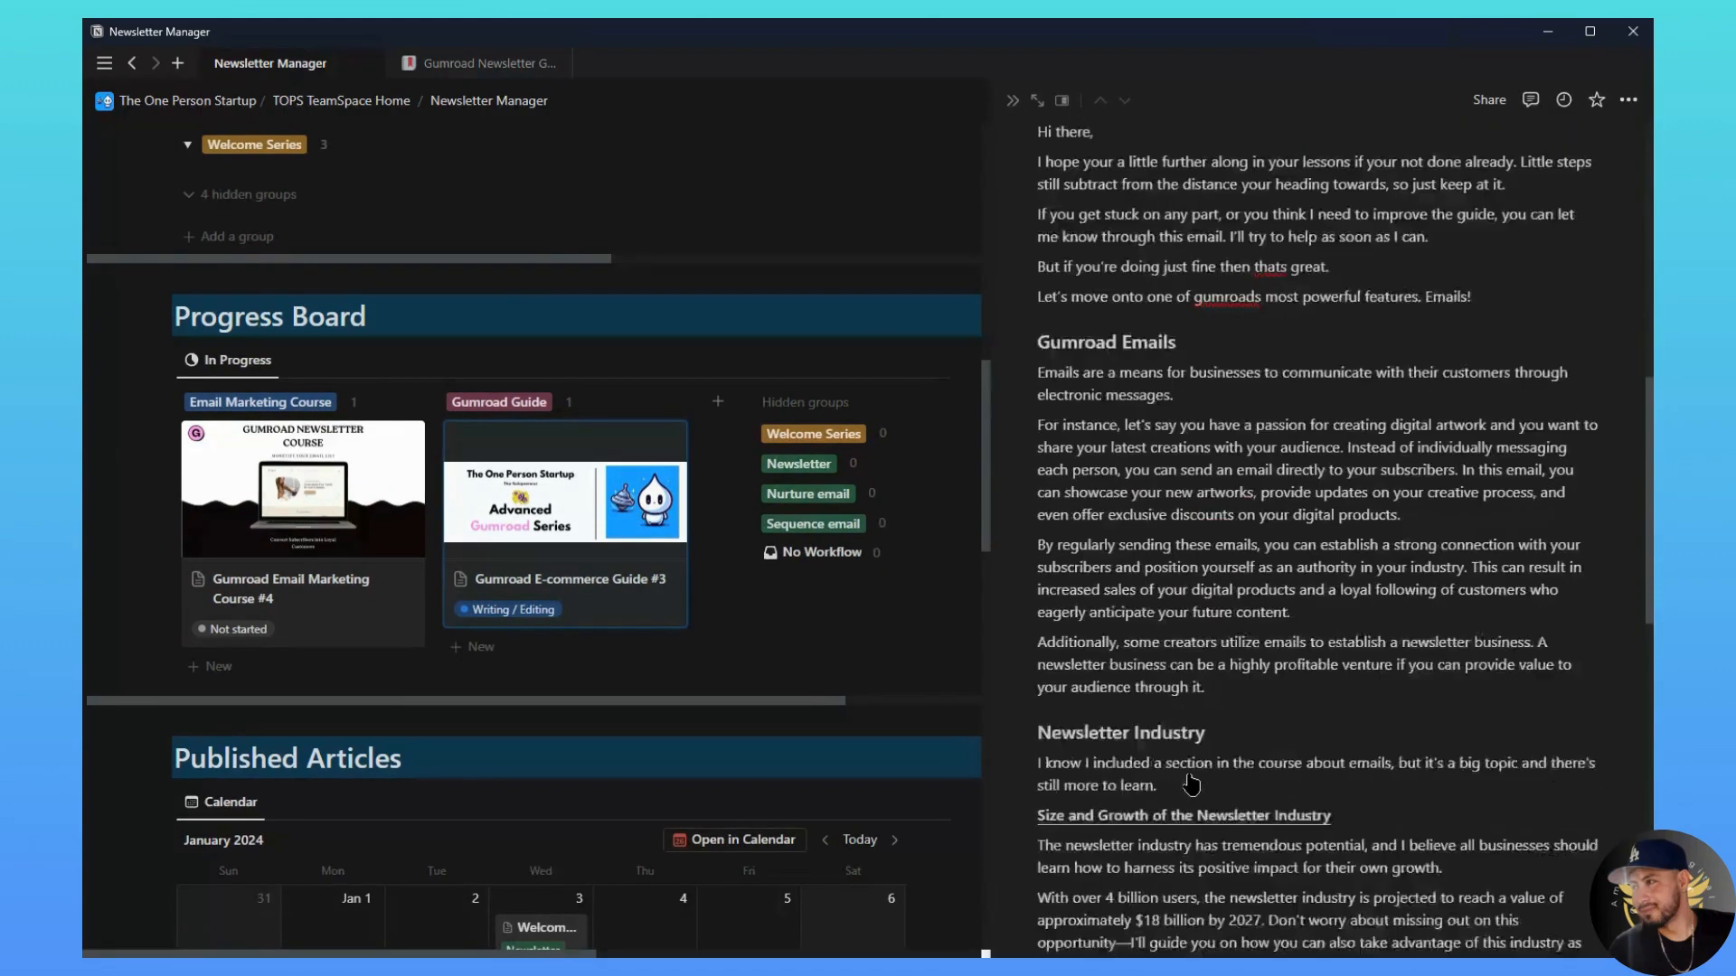
scroll(1192, 783, "down", 6)
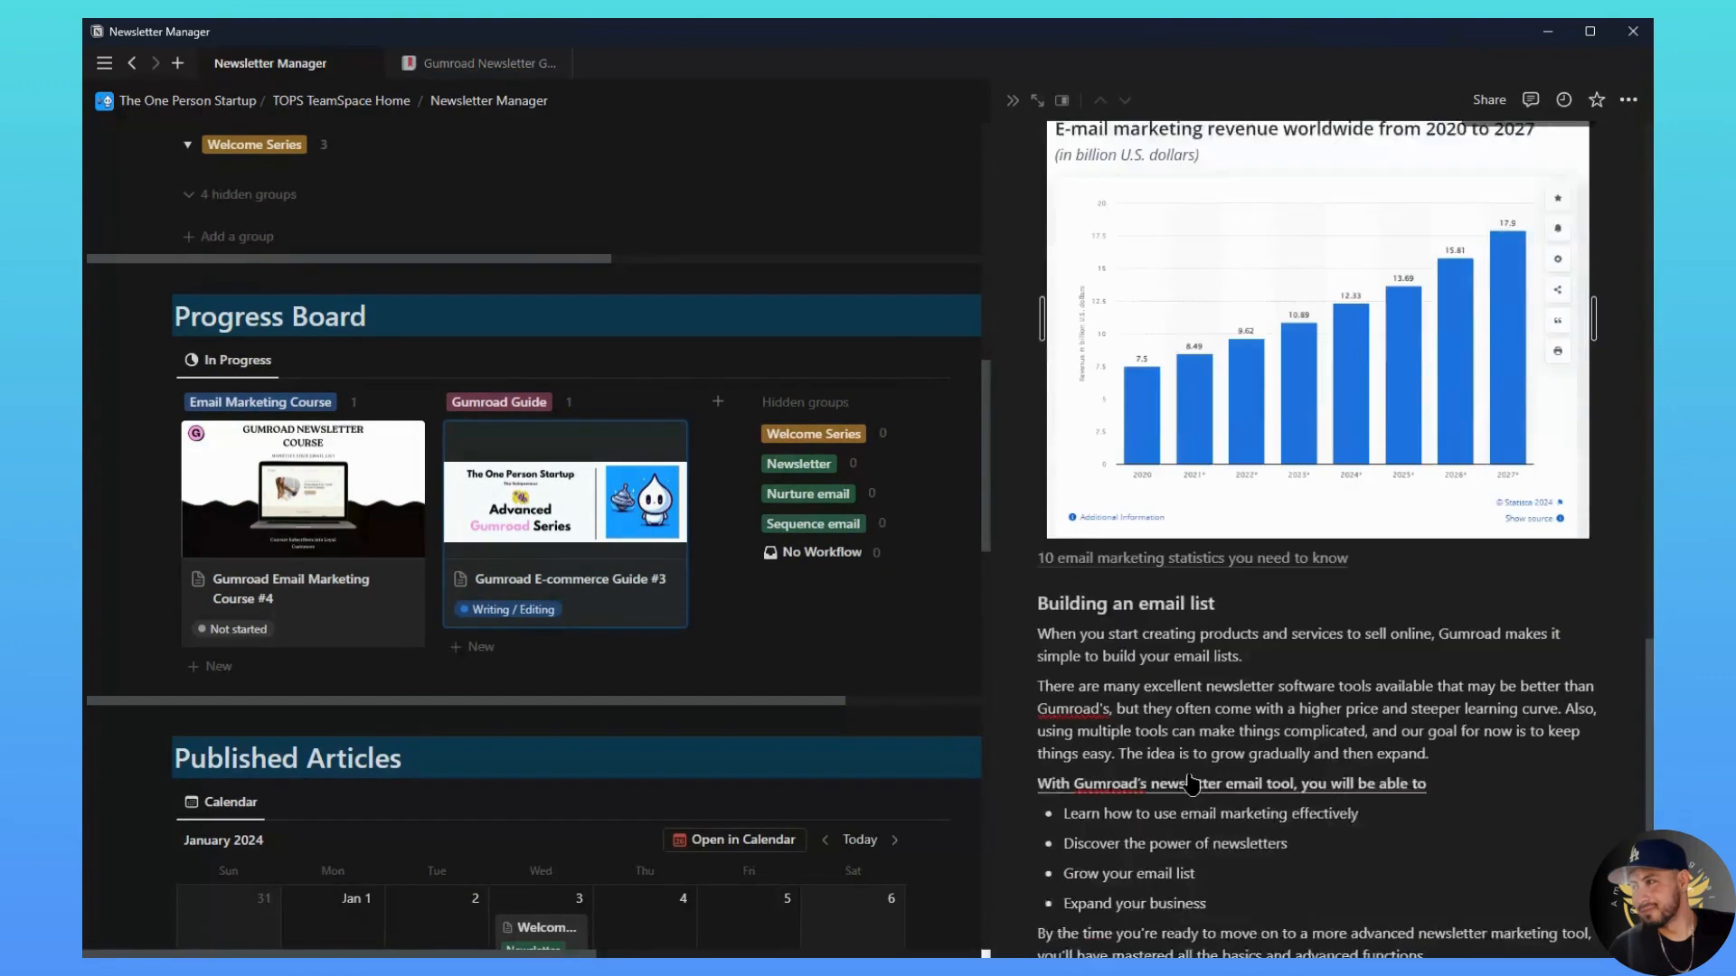
scroll(1191, 774, "up", 15)
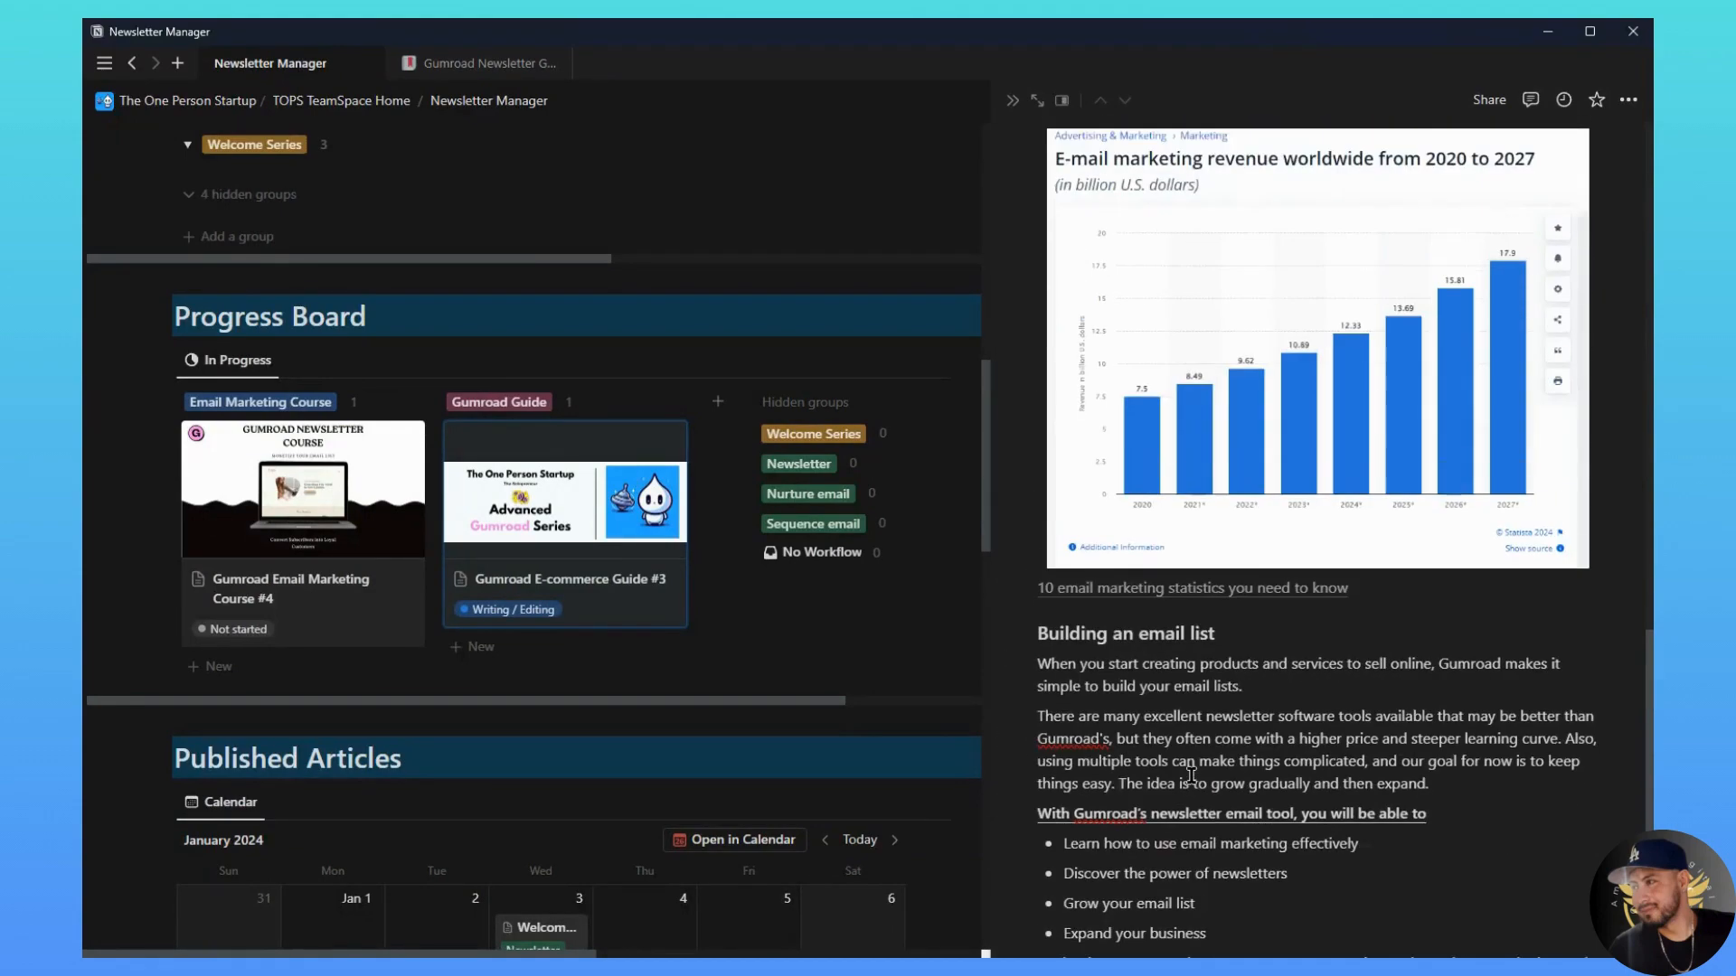
scroll(1192, 773, "up", 8)
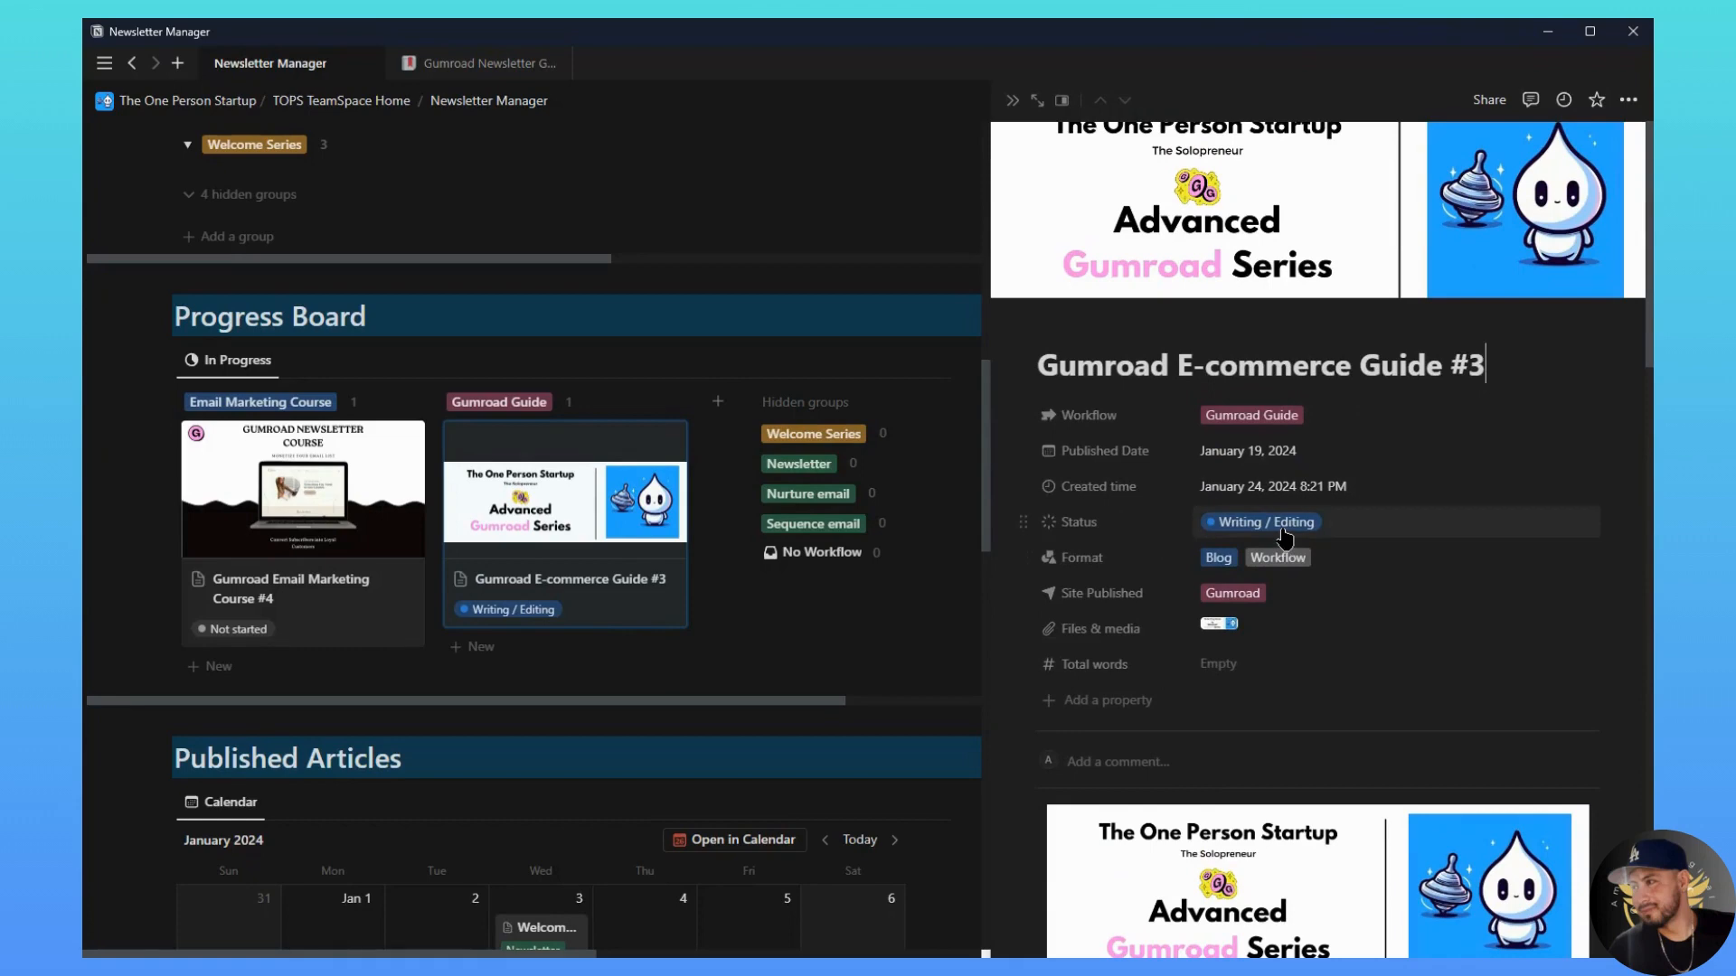
Step: Try the Done and Scheduled statuses on Gumroad E-commerce Guide #3, and return it to Writing / Editing
left_click(1283, 532)
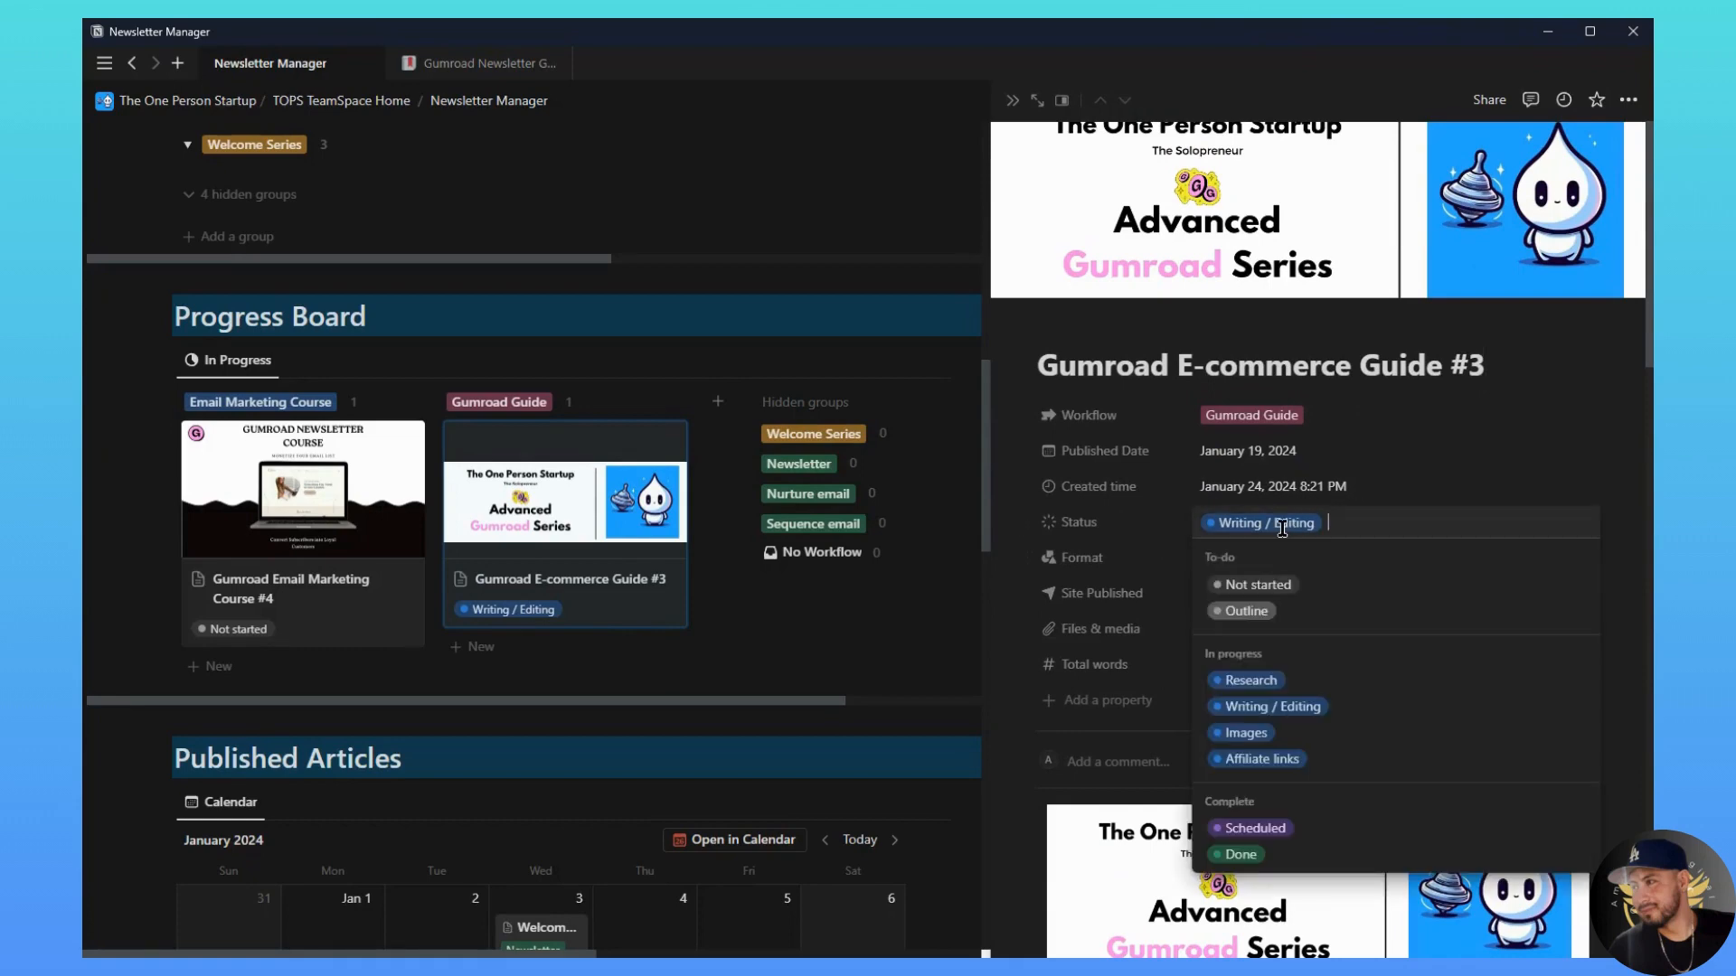
left_click(1258, 855)
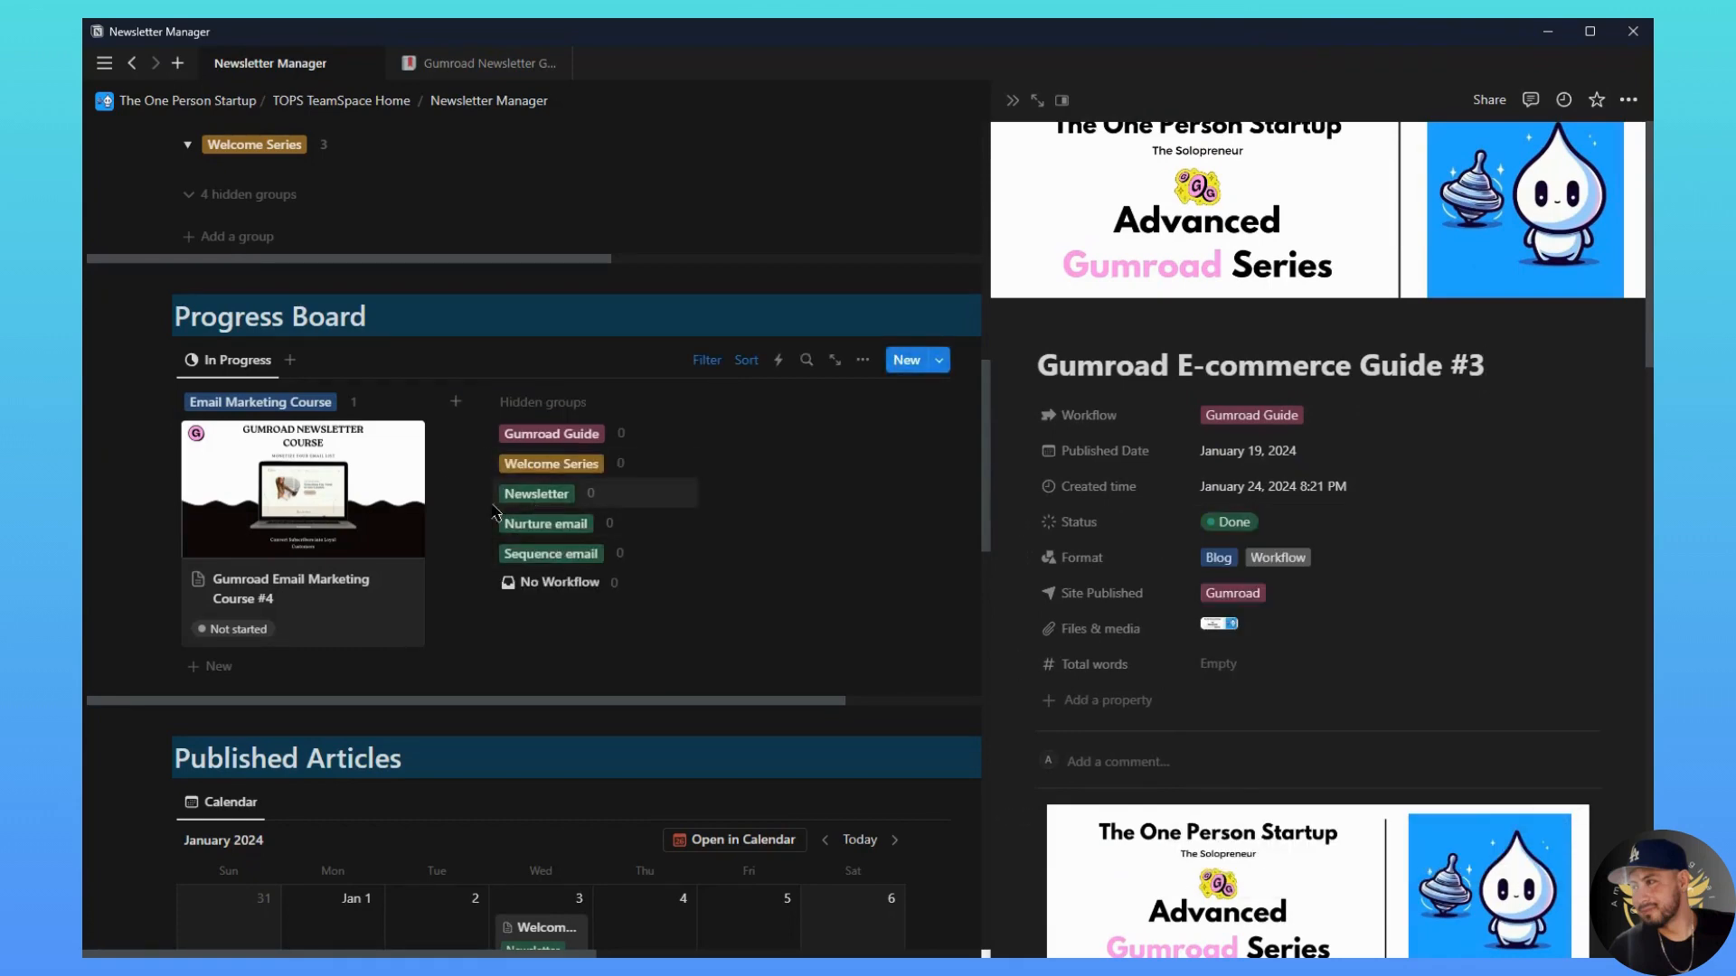
left_click(1261, 525)
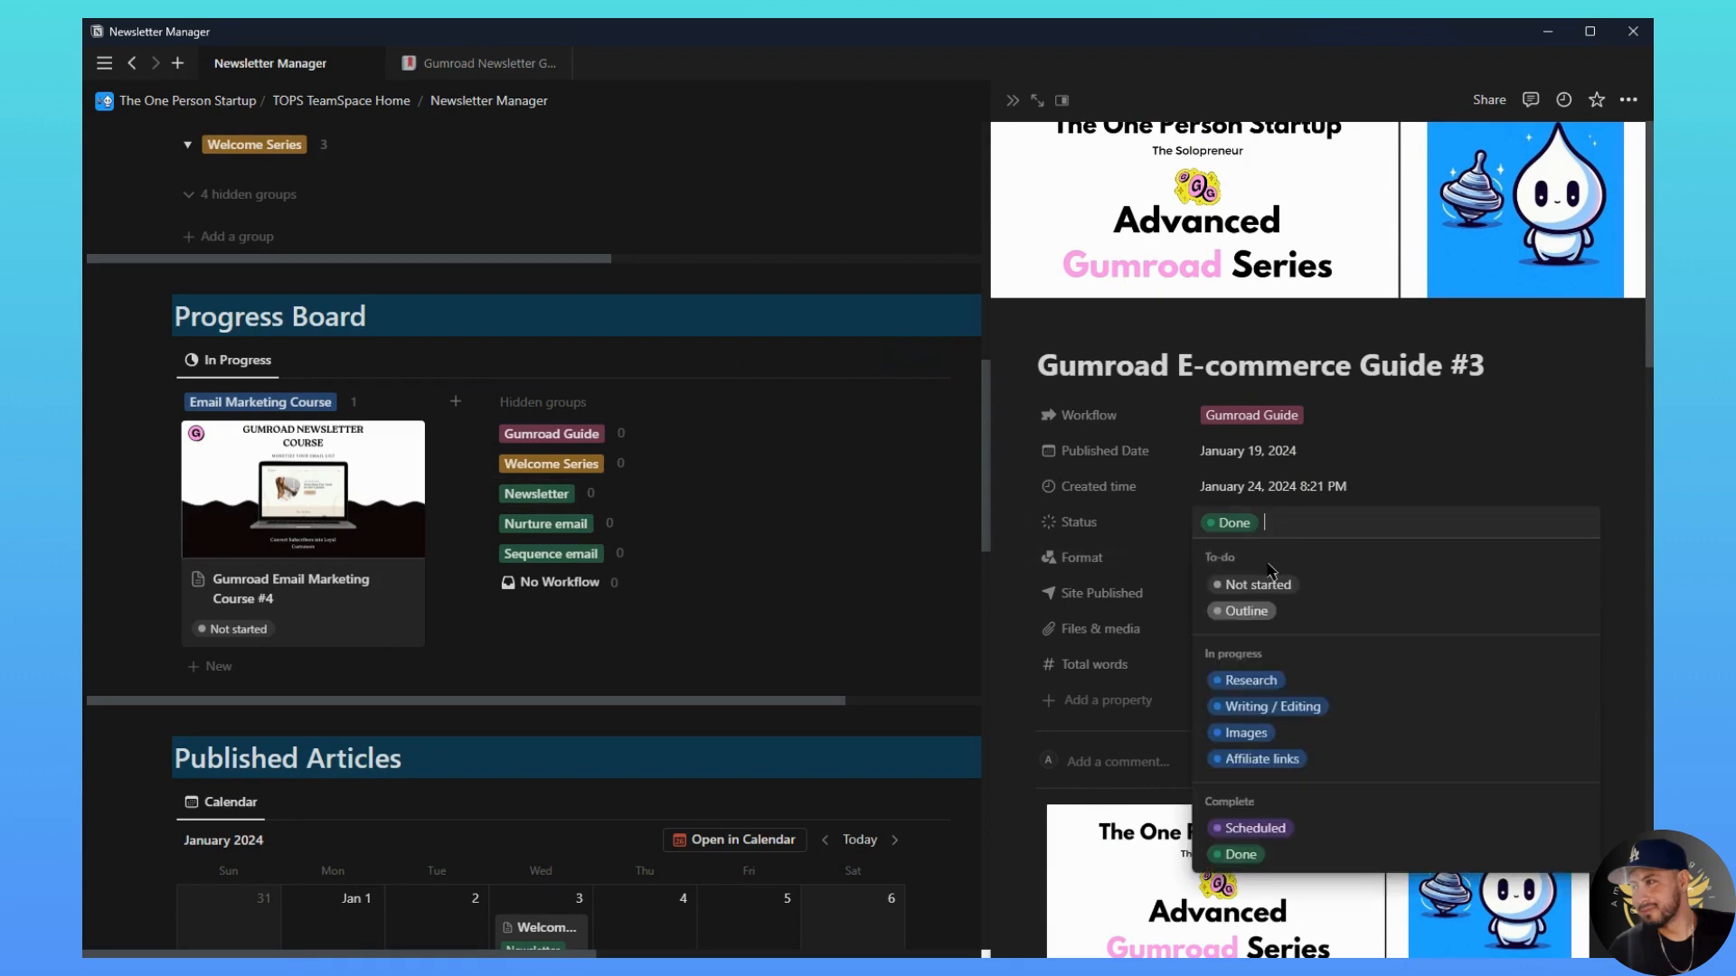
left_click(1261, 832)
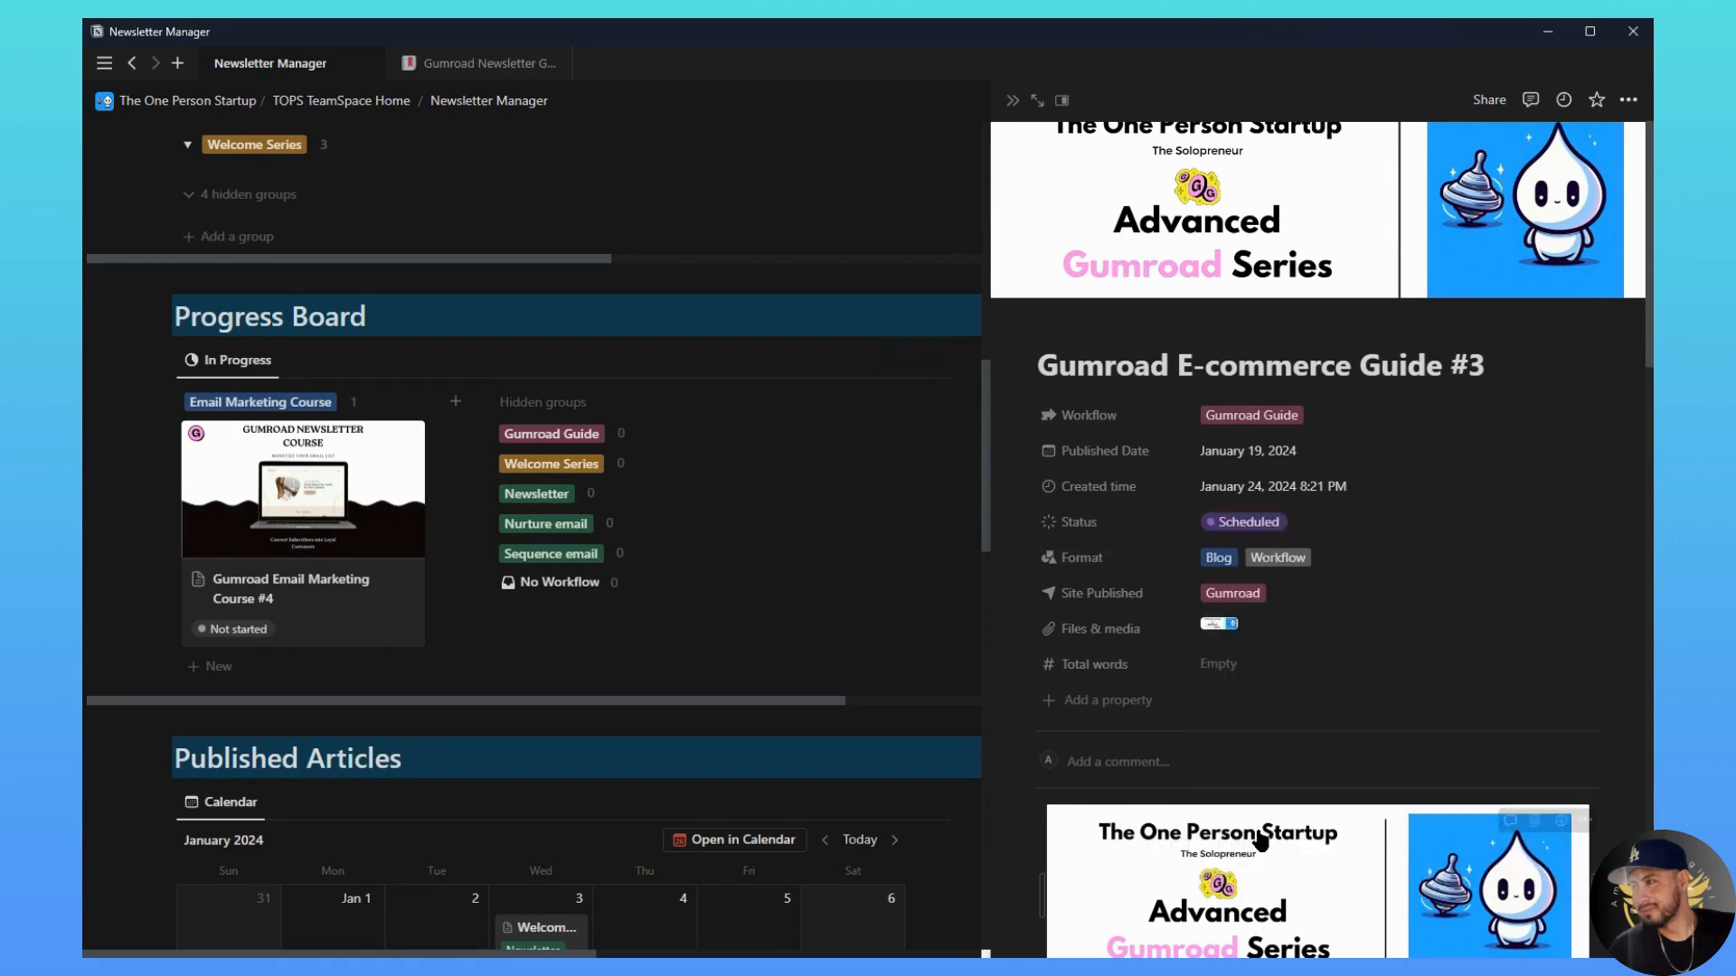
left_click(1278, 525)
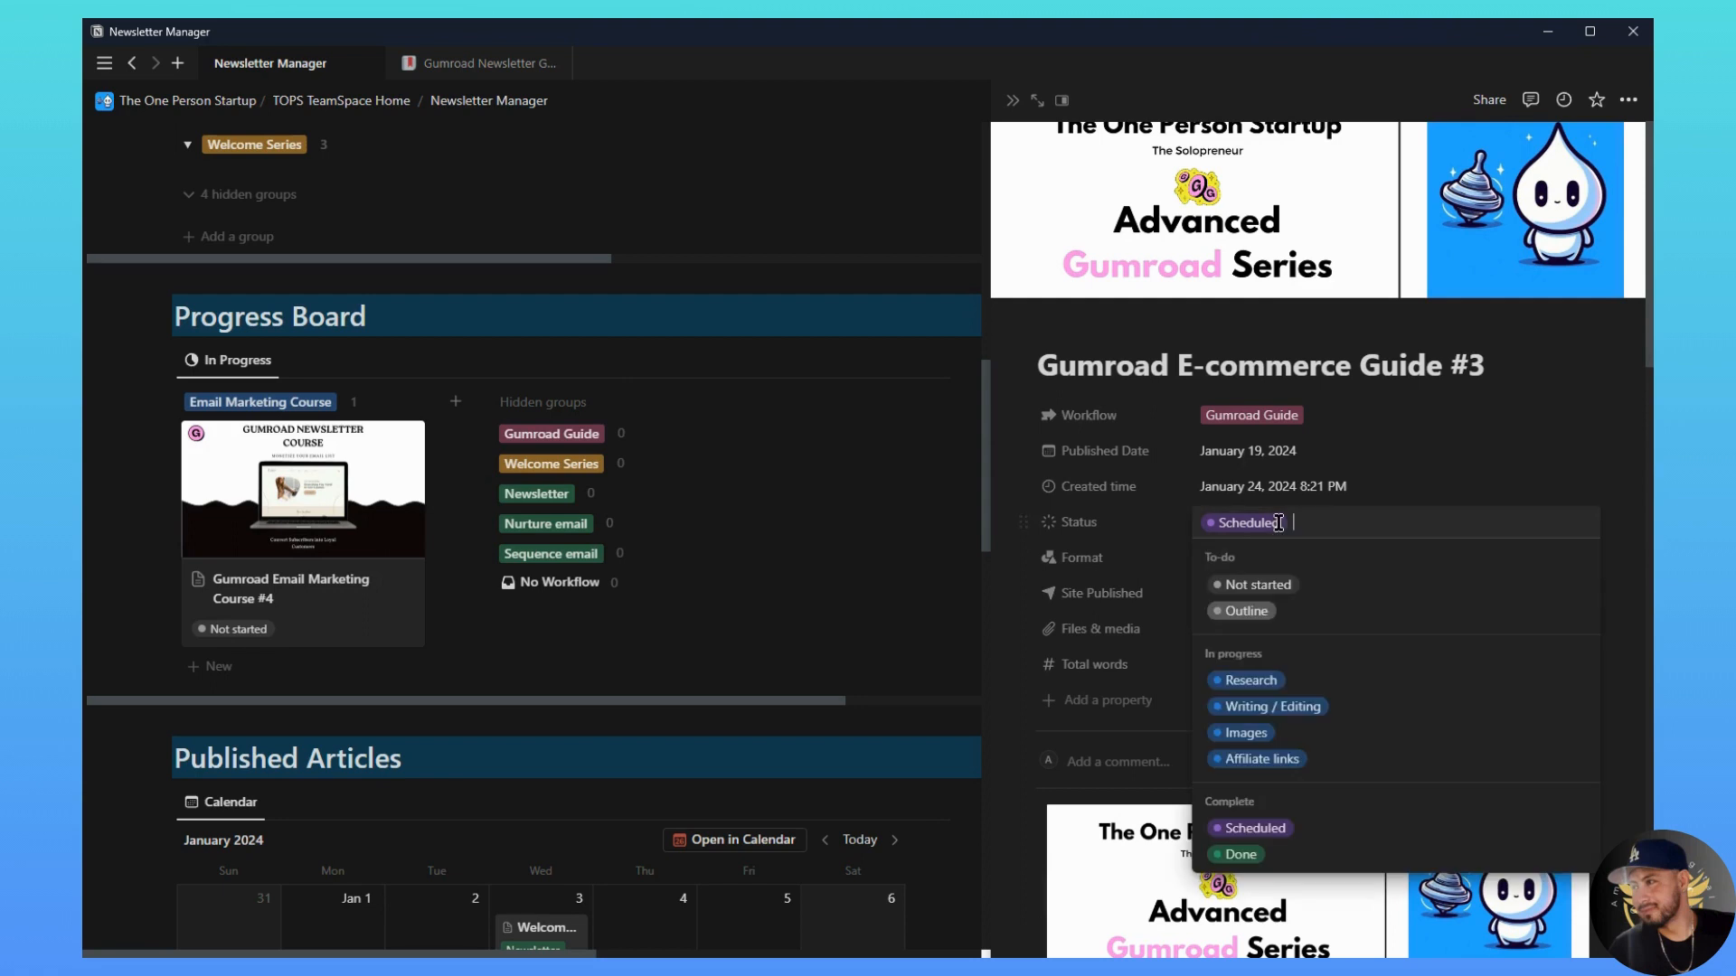
left_click(1254, 706)
Step: Try the Research, Images and Affiliate links statuses on Gumroad E-commerce Guide #3, and set it back to Writing / Editing
left_click(1266, 523)
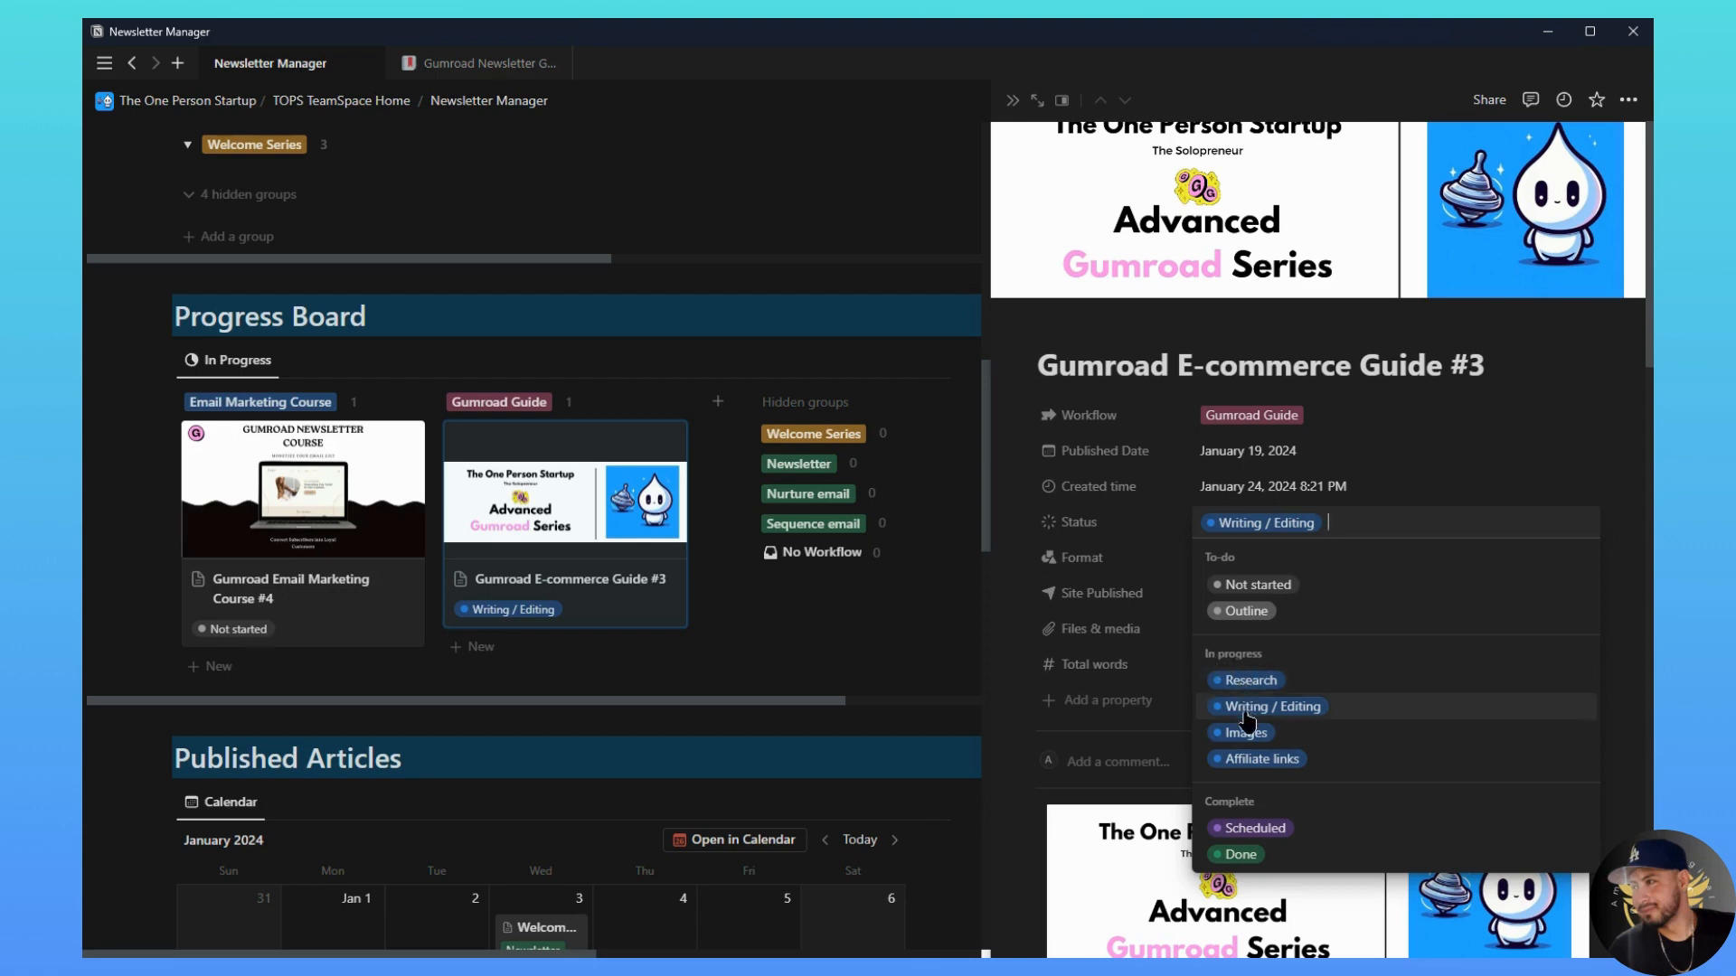
left_click(1251, 680)
left_click(1266, 533)
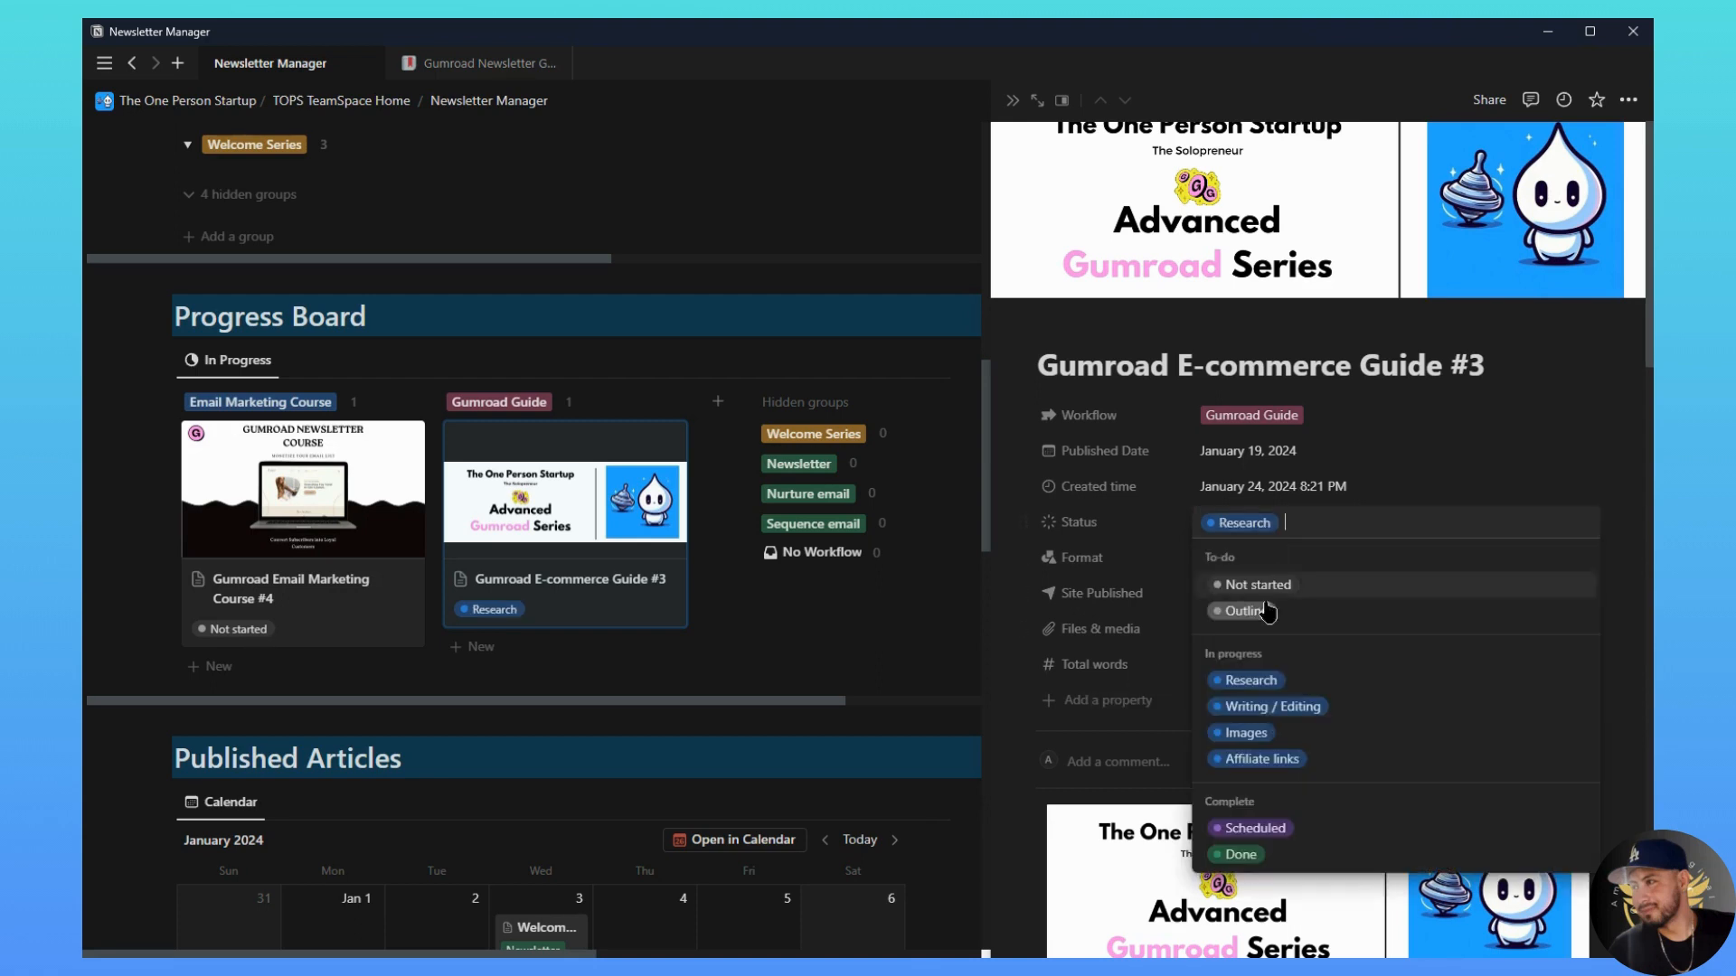
left_click(1255, 735)
left_click(1262, 531)
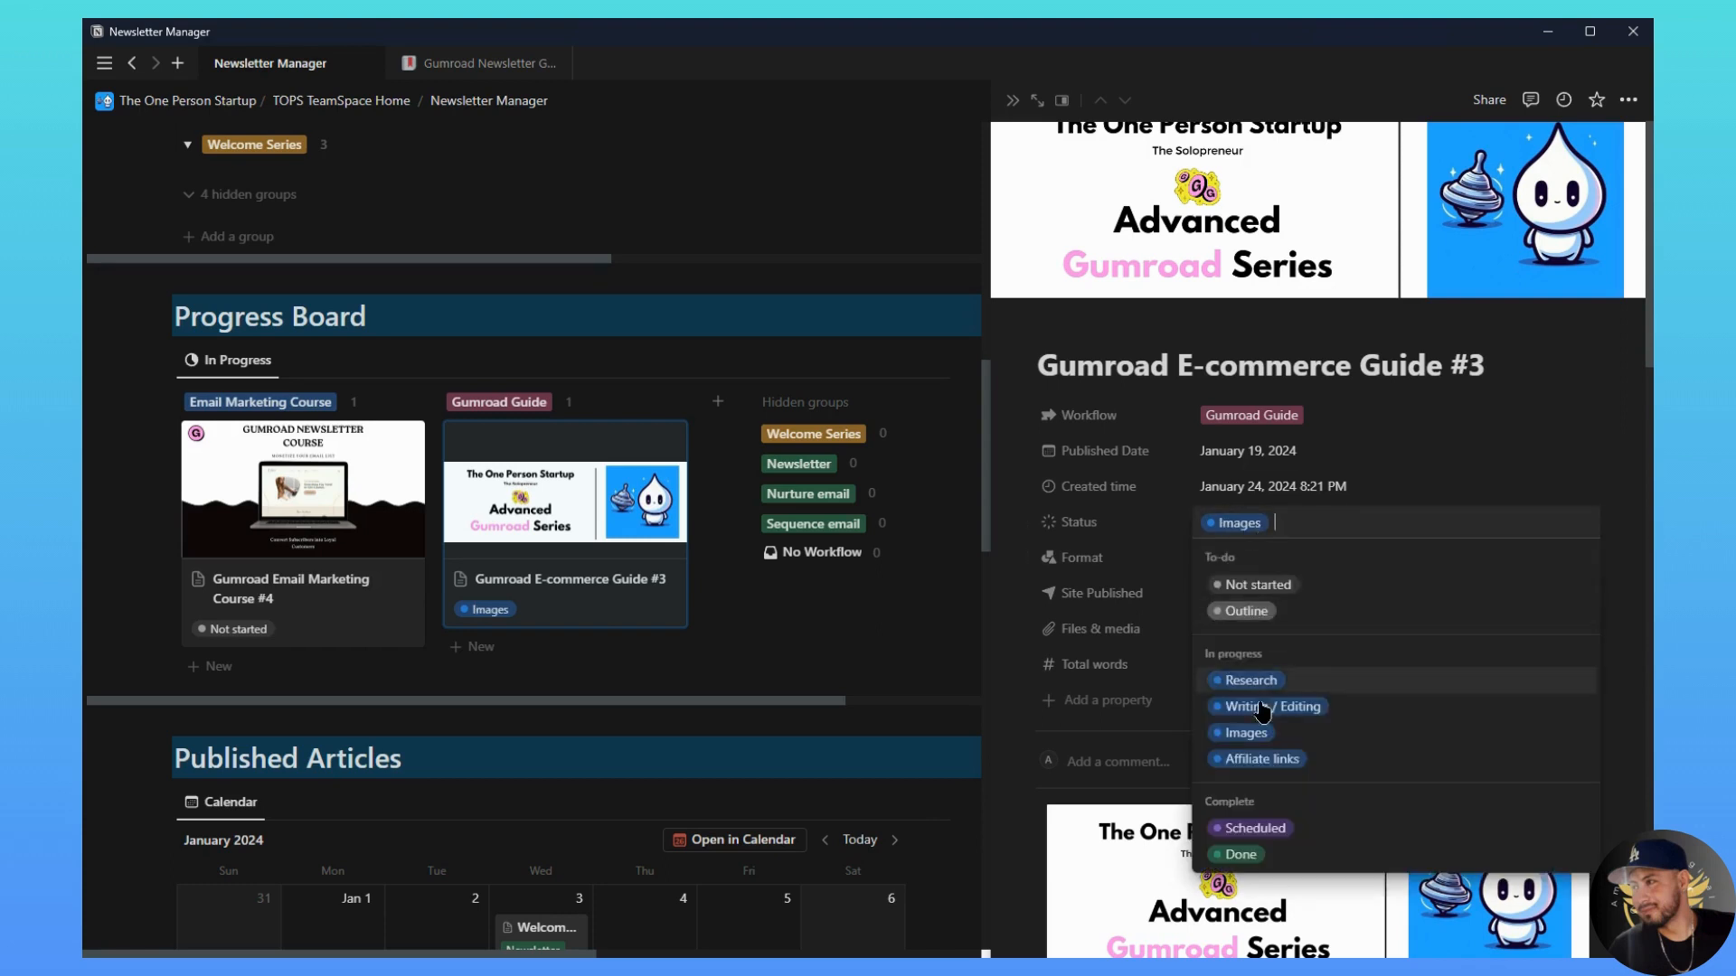
left_click(1257, 762)
left_click(1266, 534)
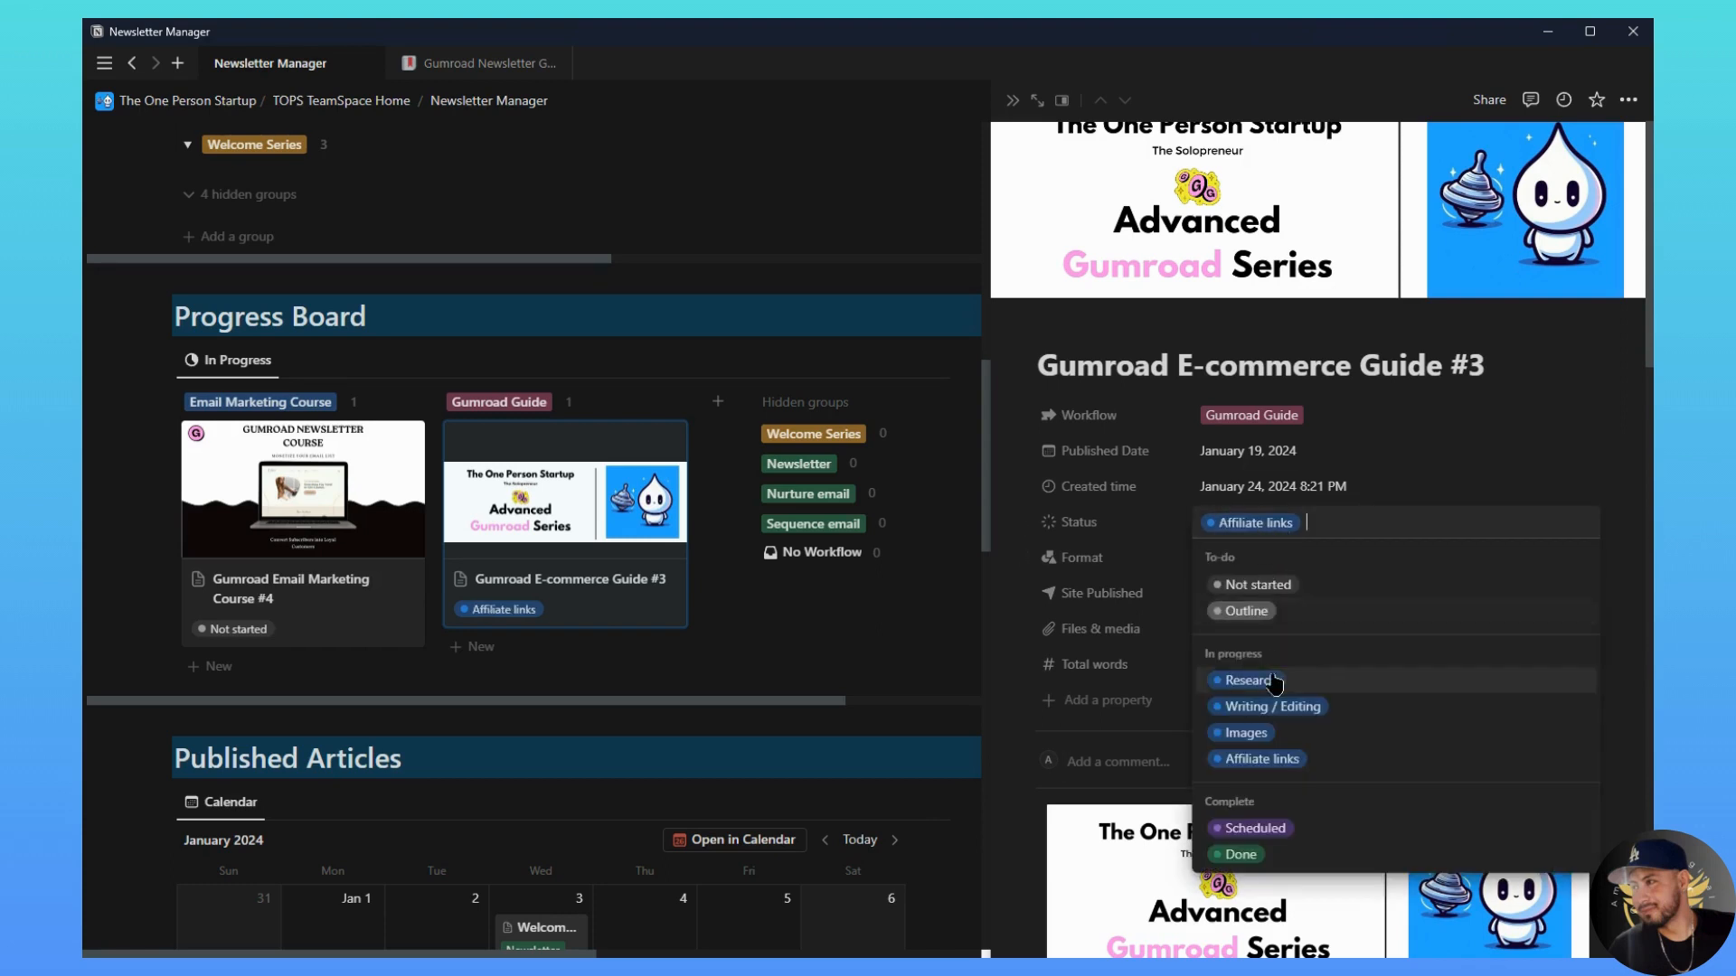
left_click(1268, 706)
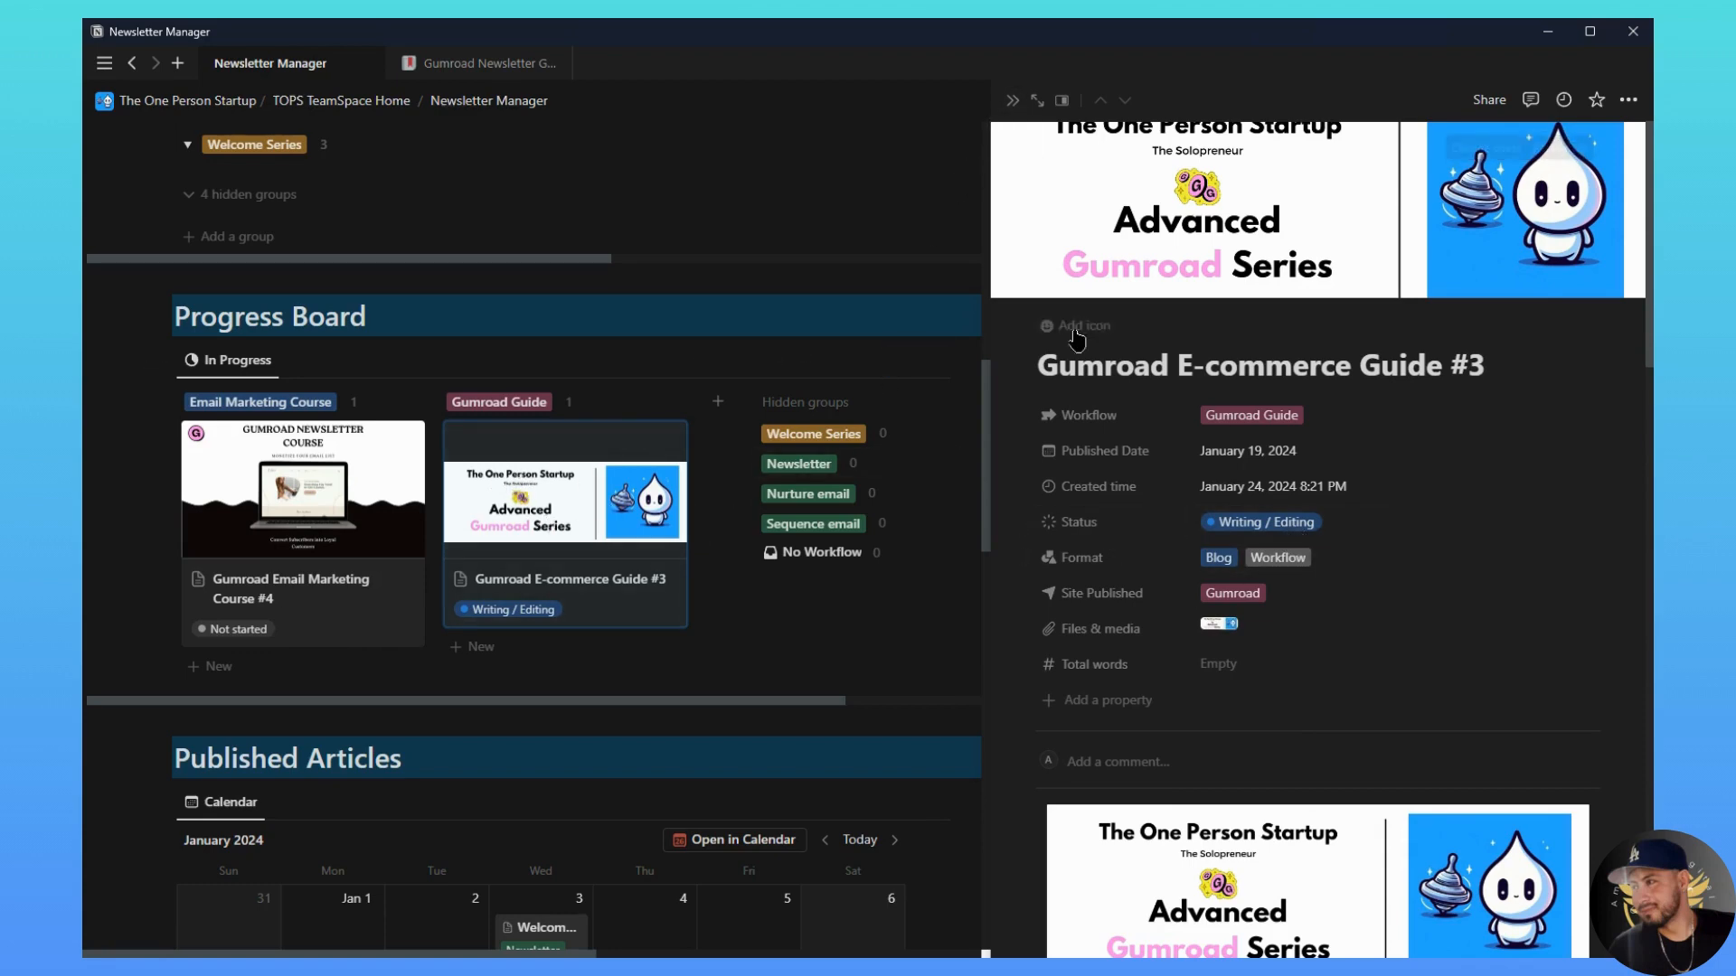
Step: Read through the email body of Gumroad E-commerce Guide #3 down to its sign-off, and close the entry
scroll(1076, 339, "down", 8)
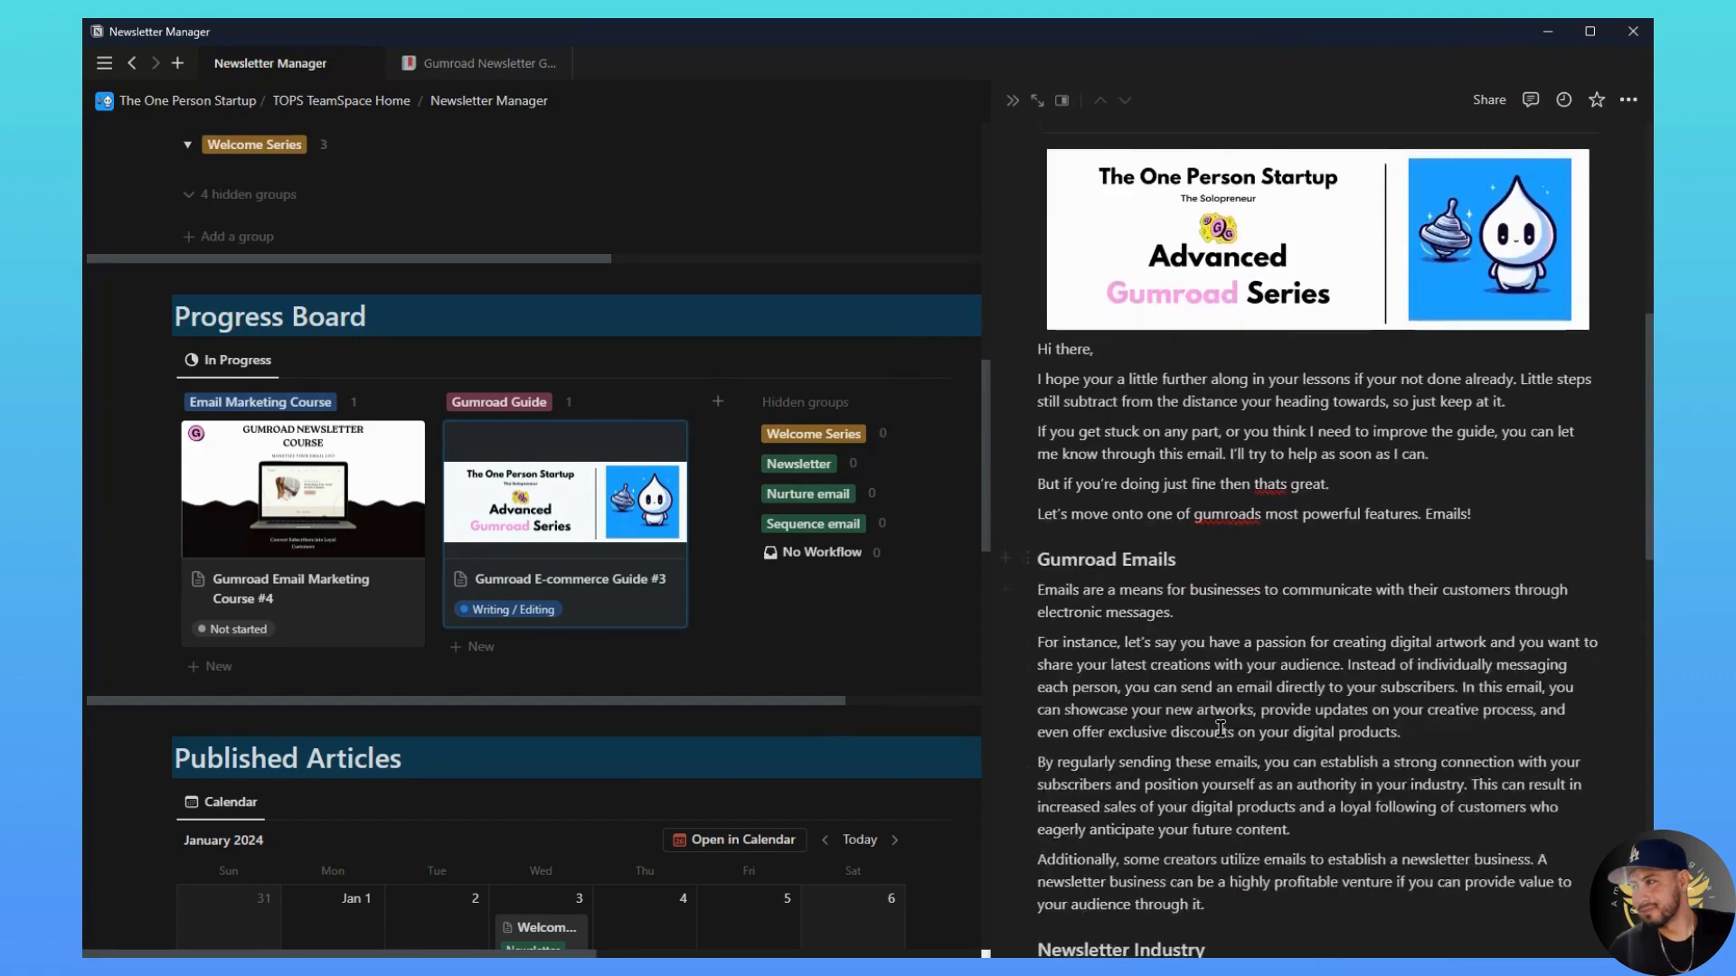
scroll(1220, 728, "down", 6)
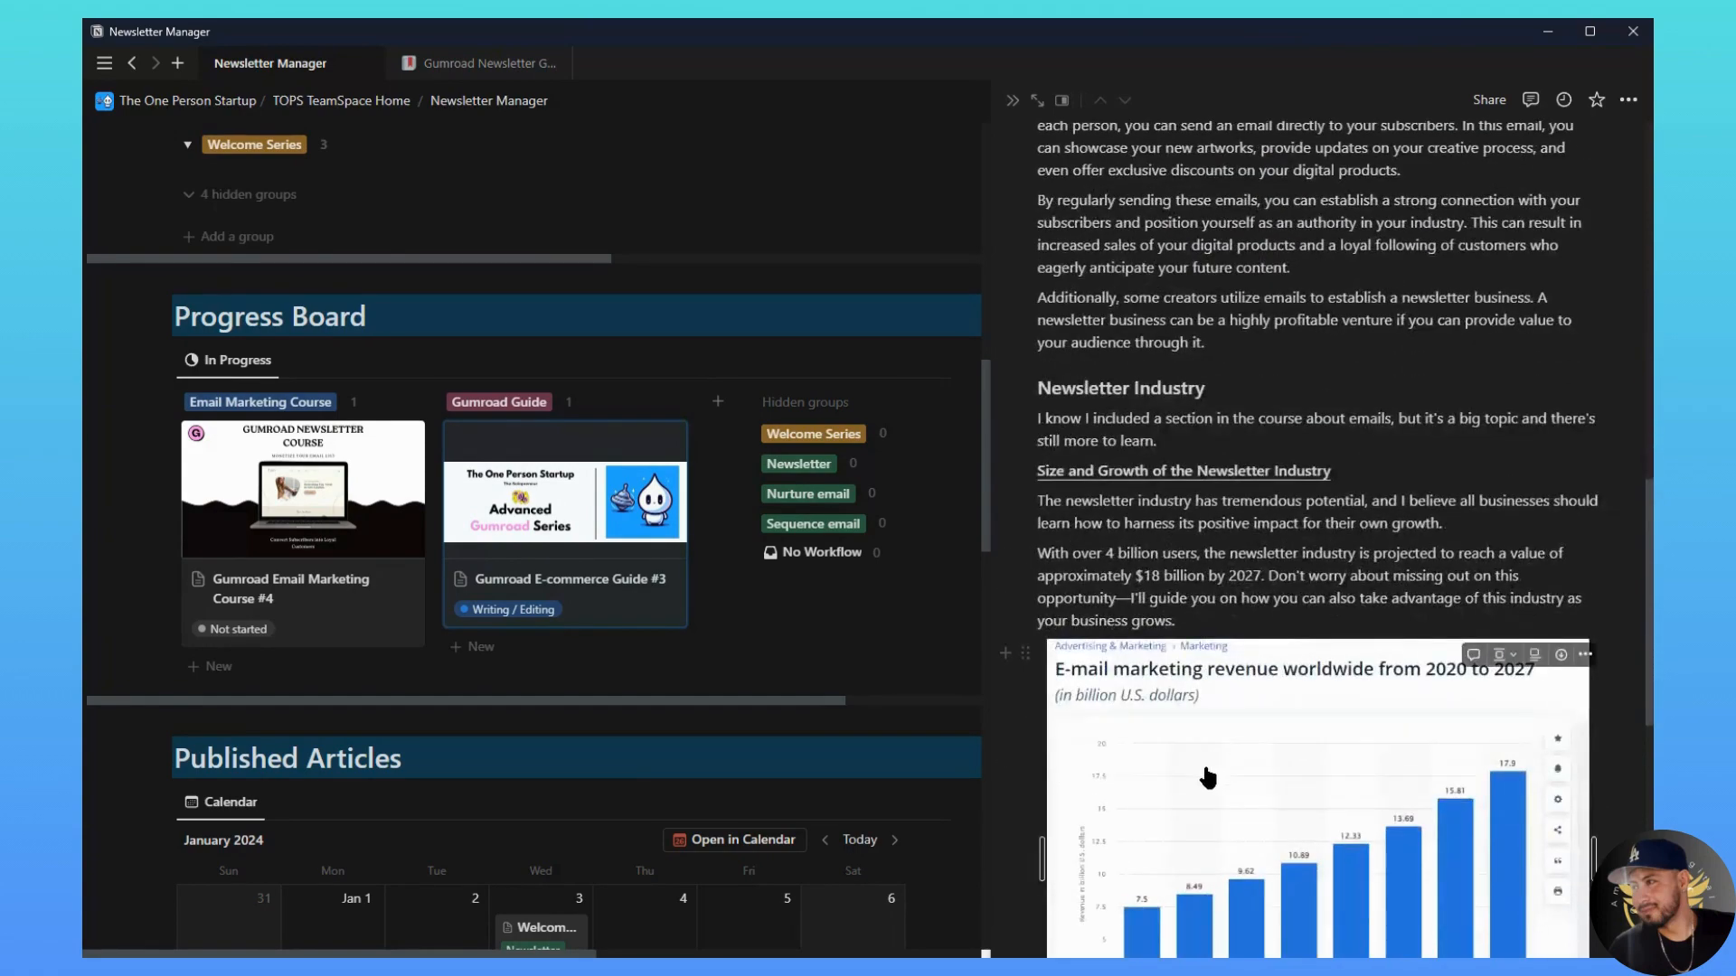
scroll(1208, 777, "down", 8)
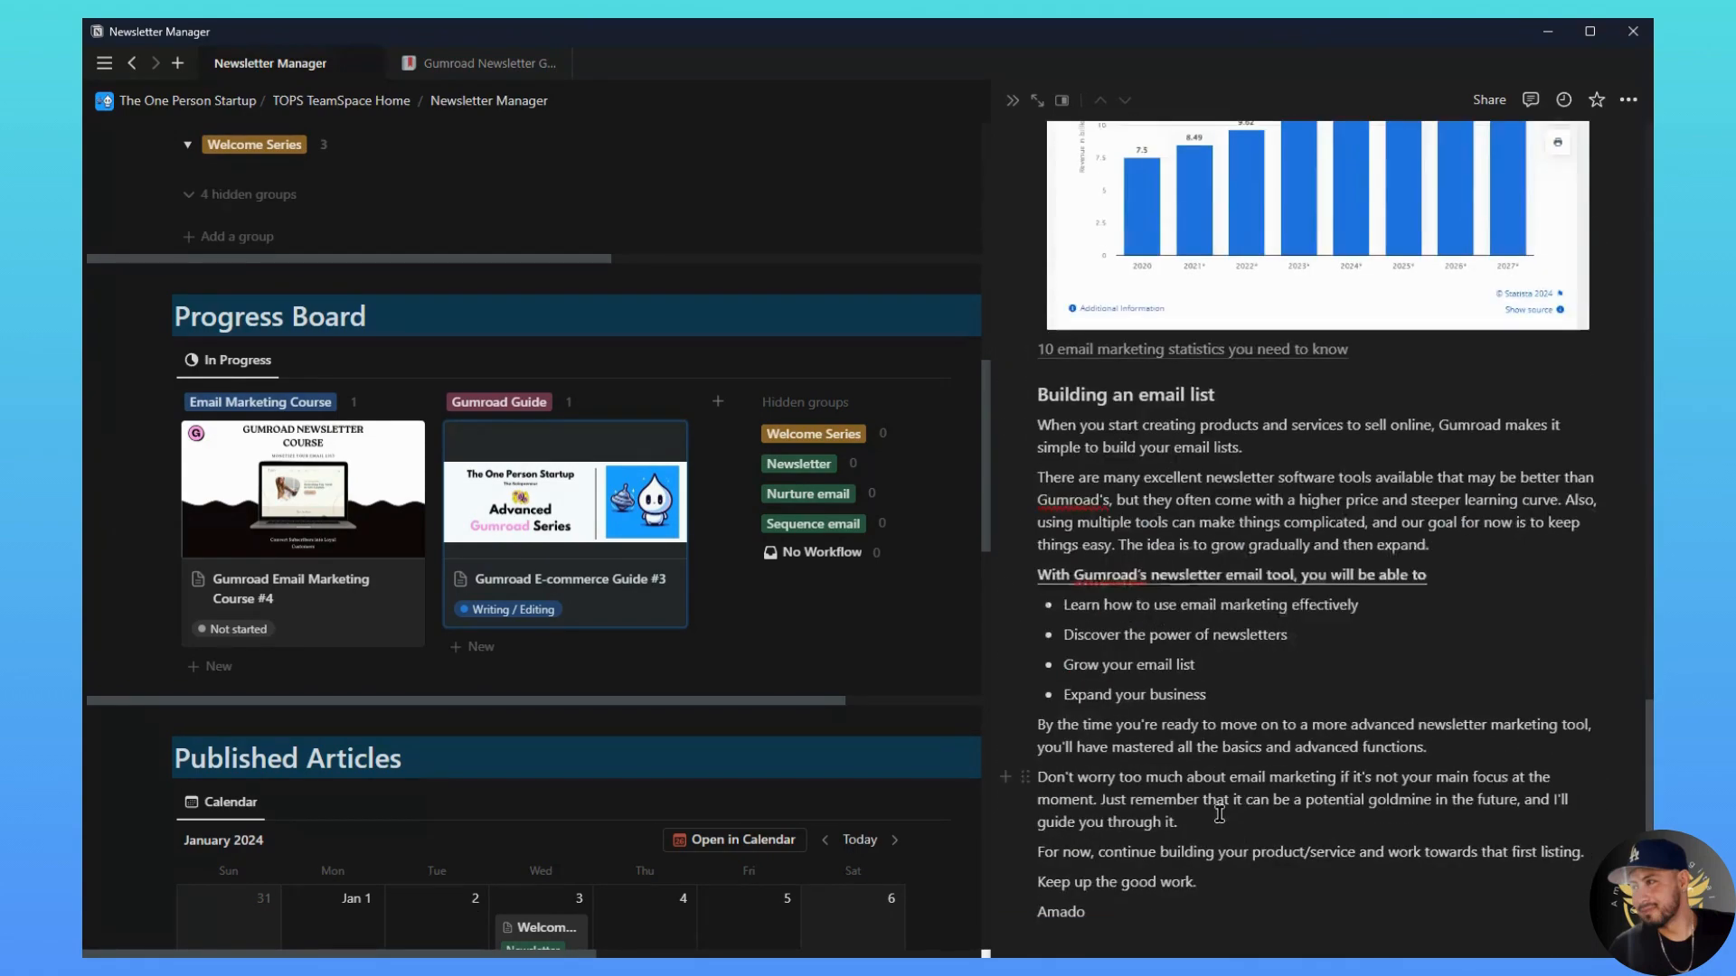
scroll(1208, 828, "down", 1)
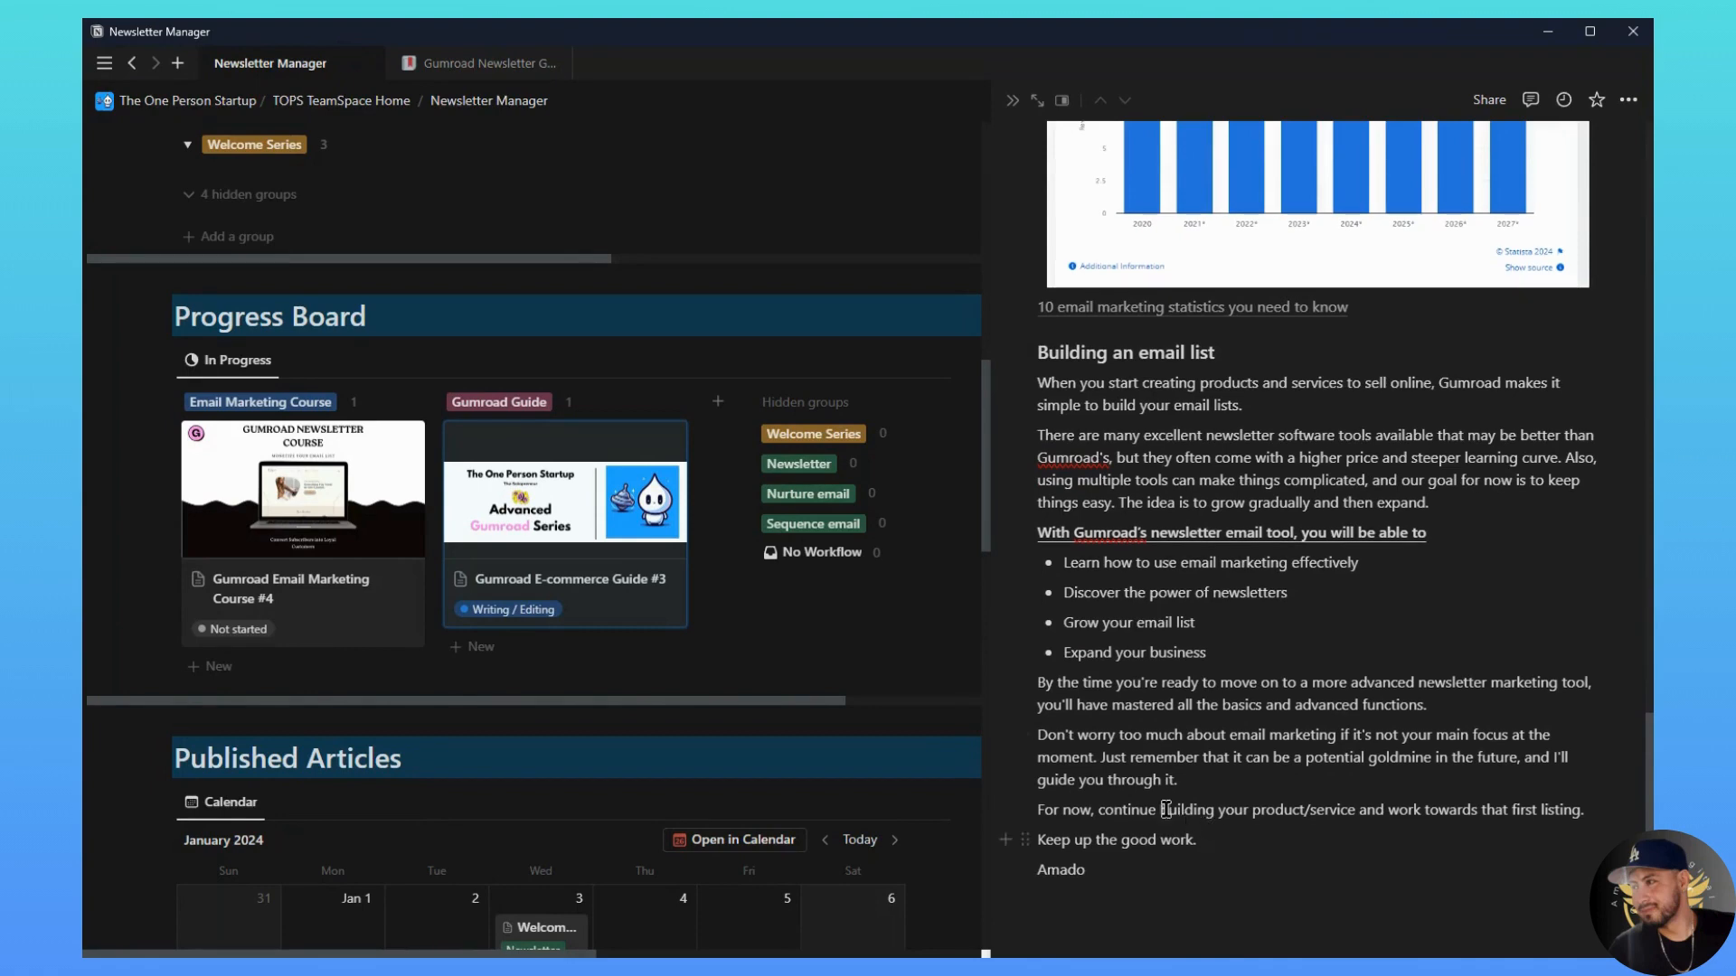
scroll(1225, 854, "up", 3)
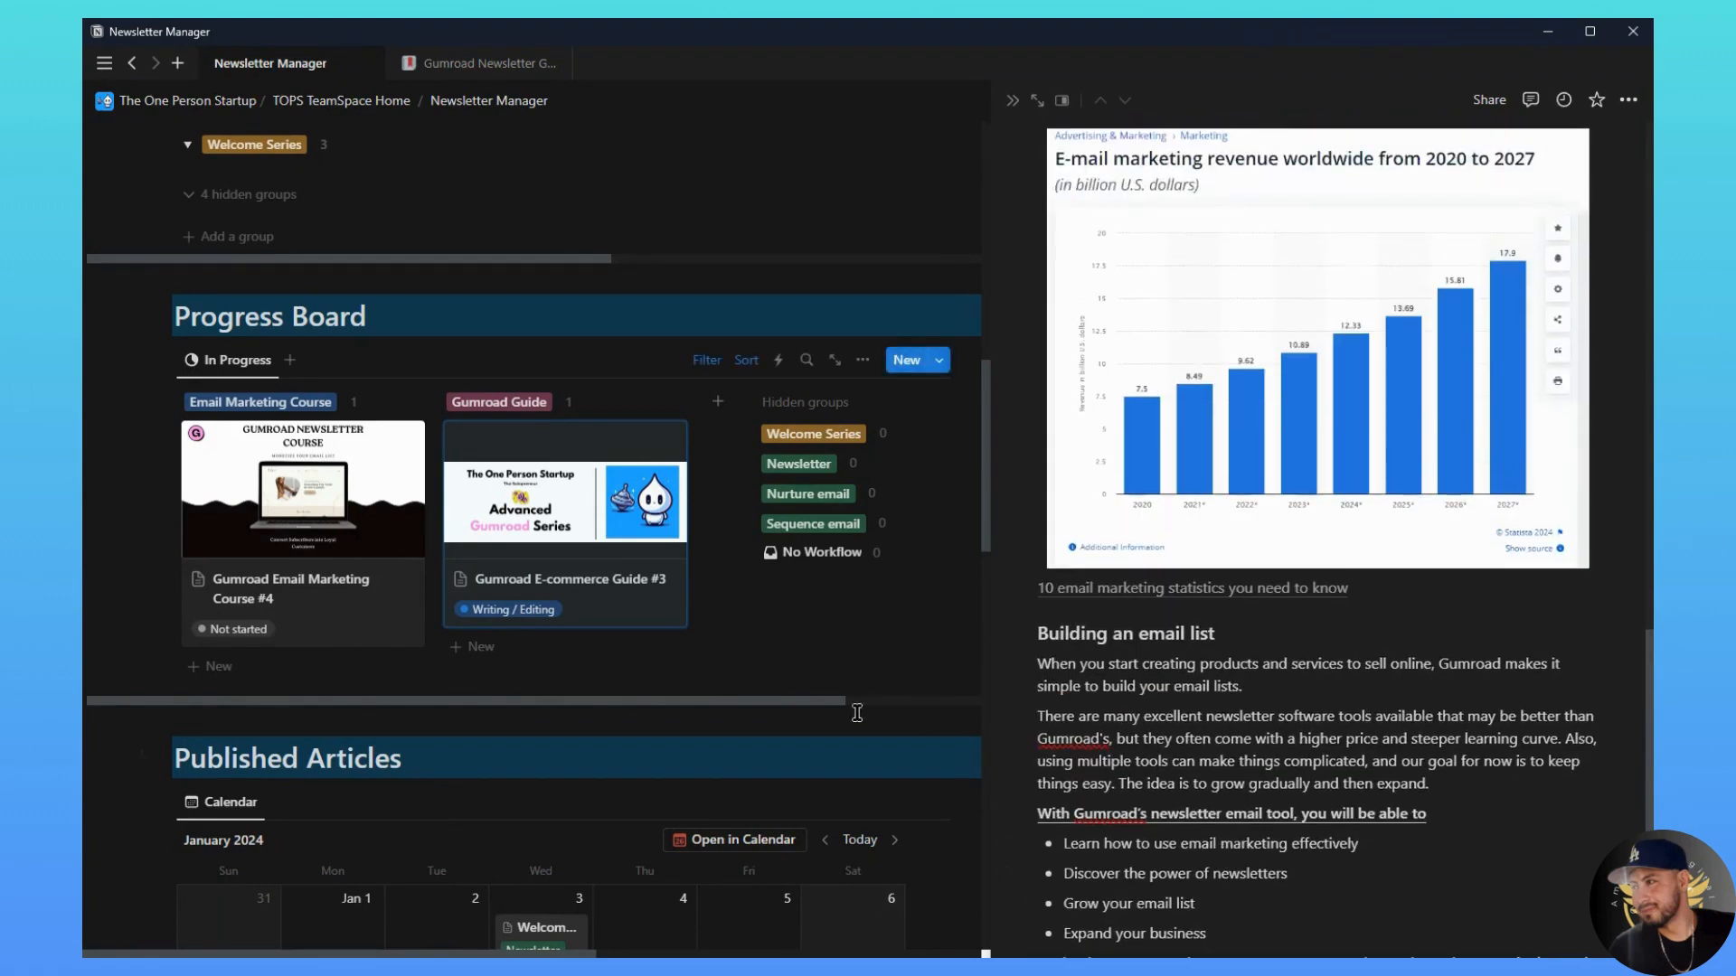
scroll(1196, 841, "down", 3)
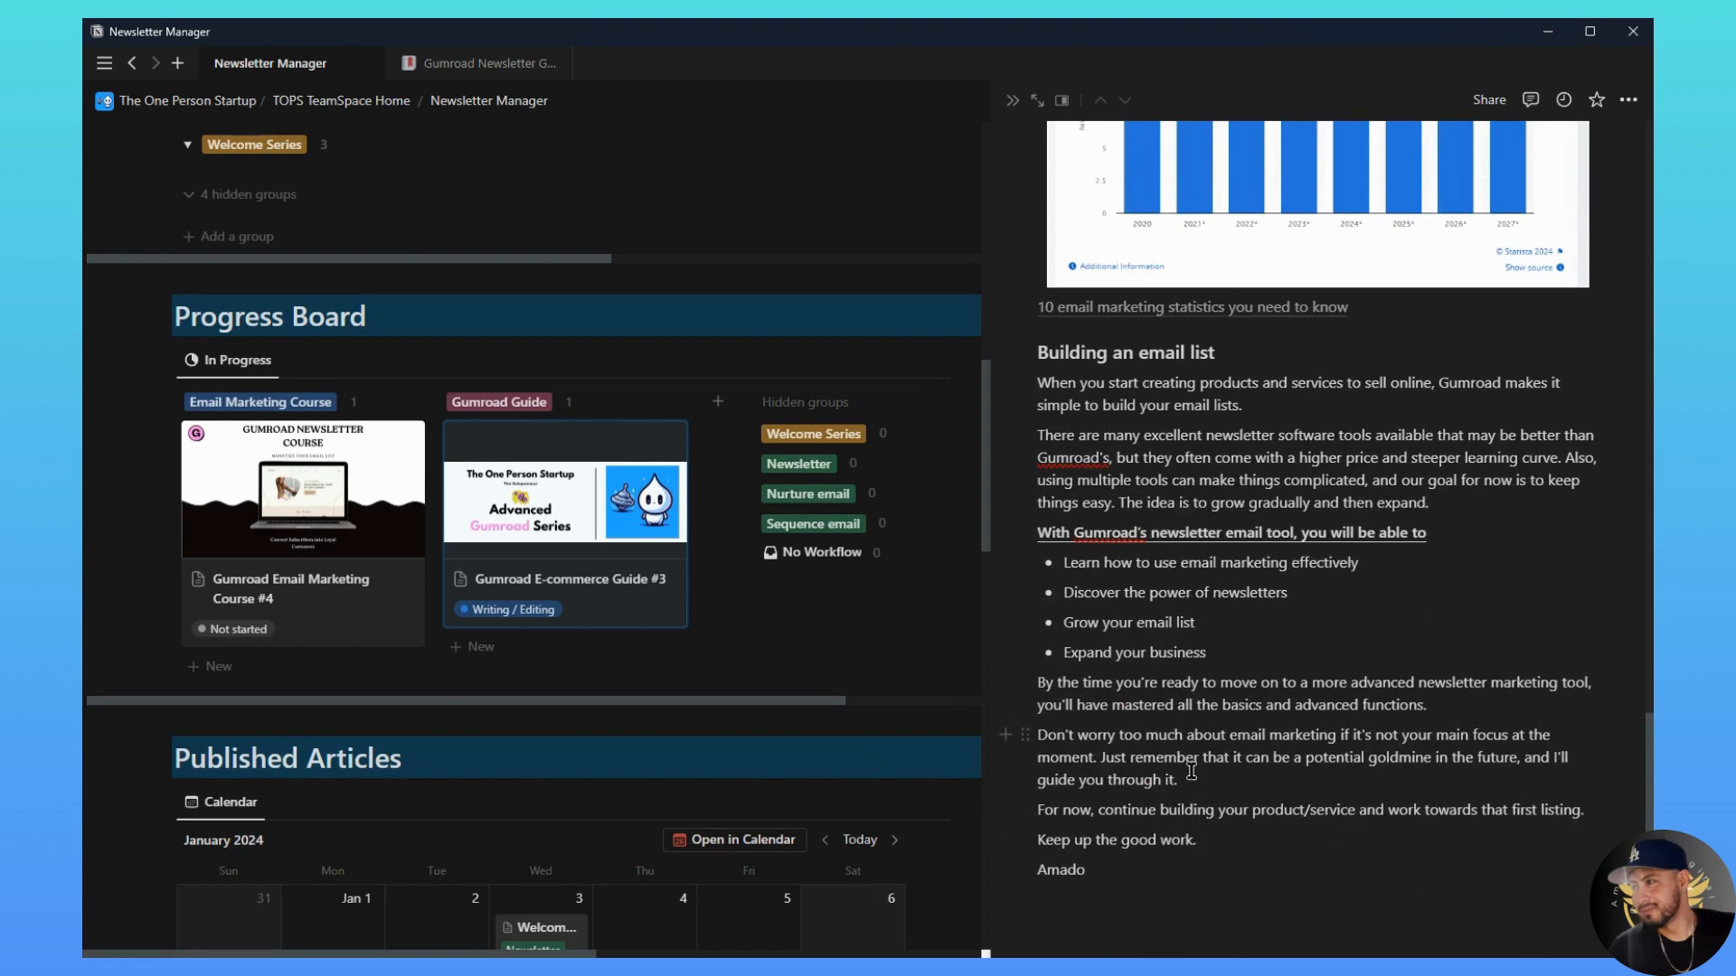
scroll(1242, 802, "up", 3)
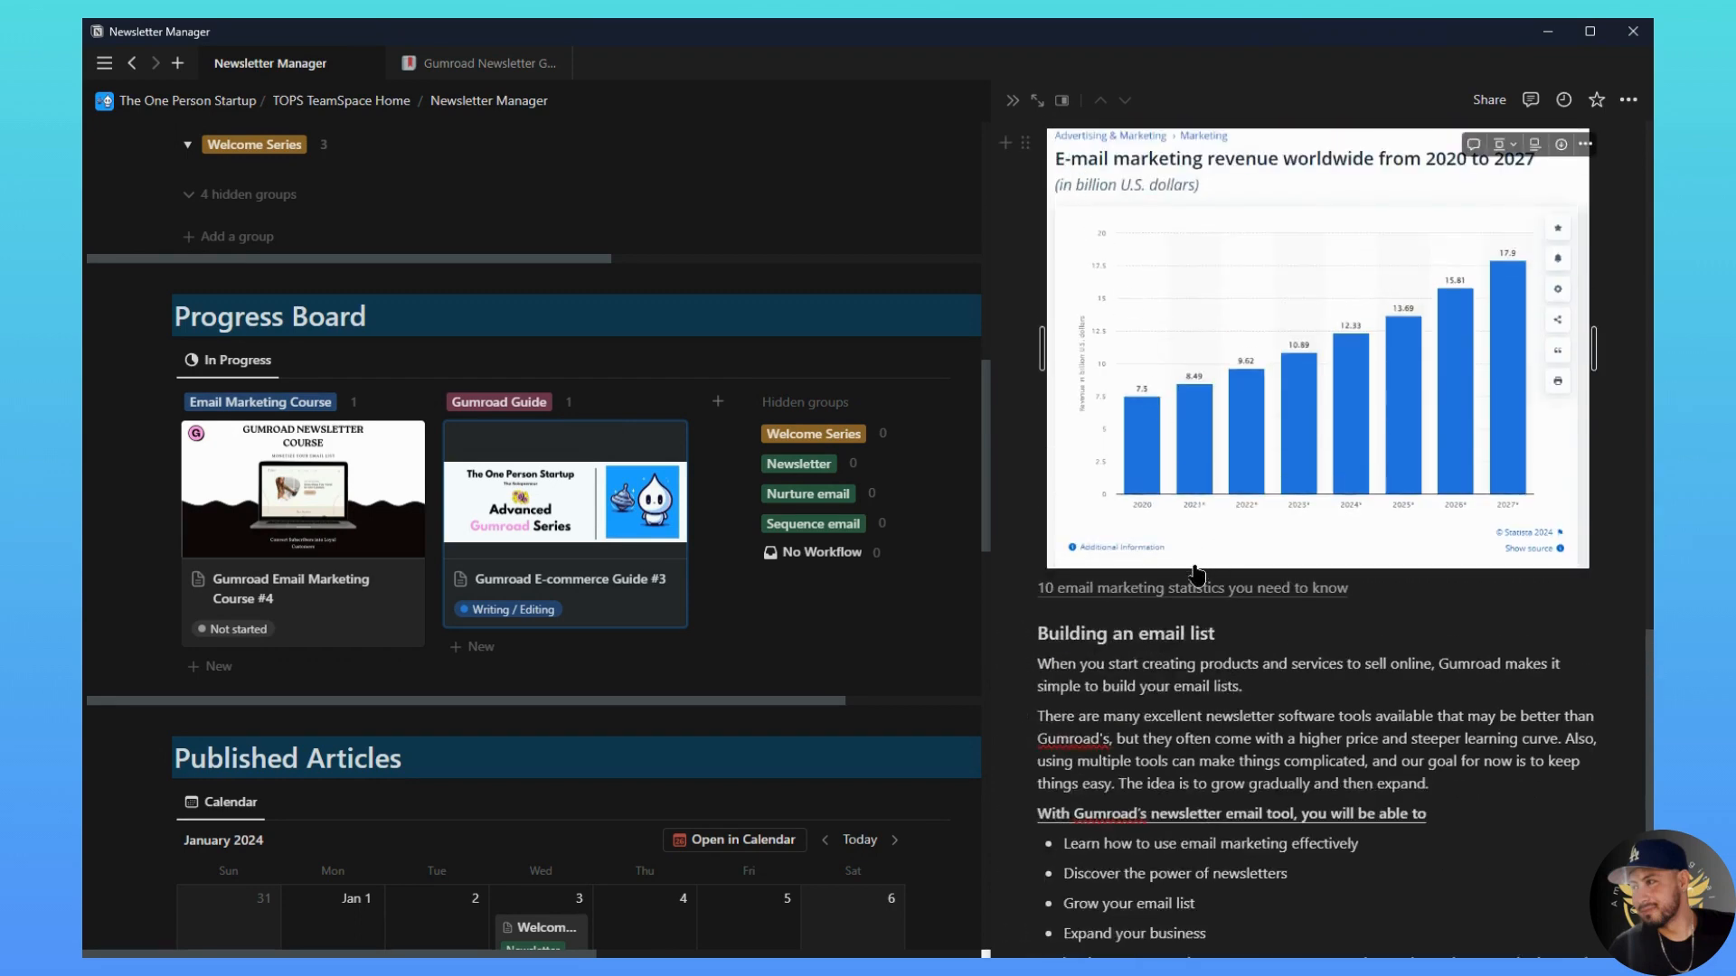
scroll(1207, 601, "up", 4)
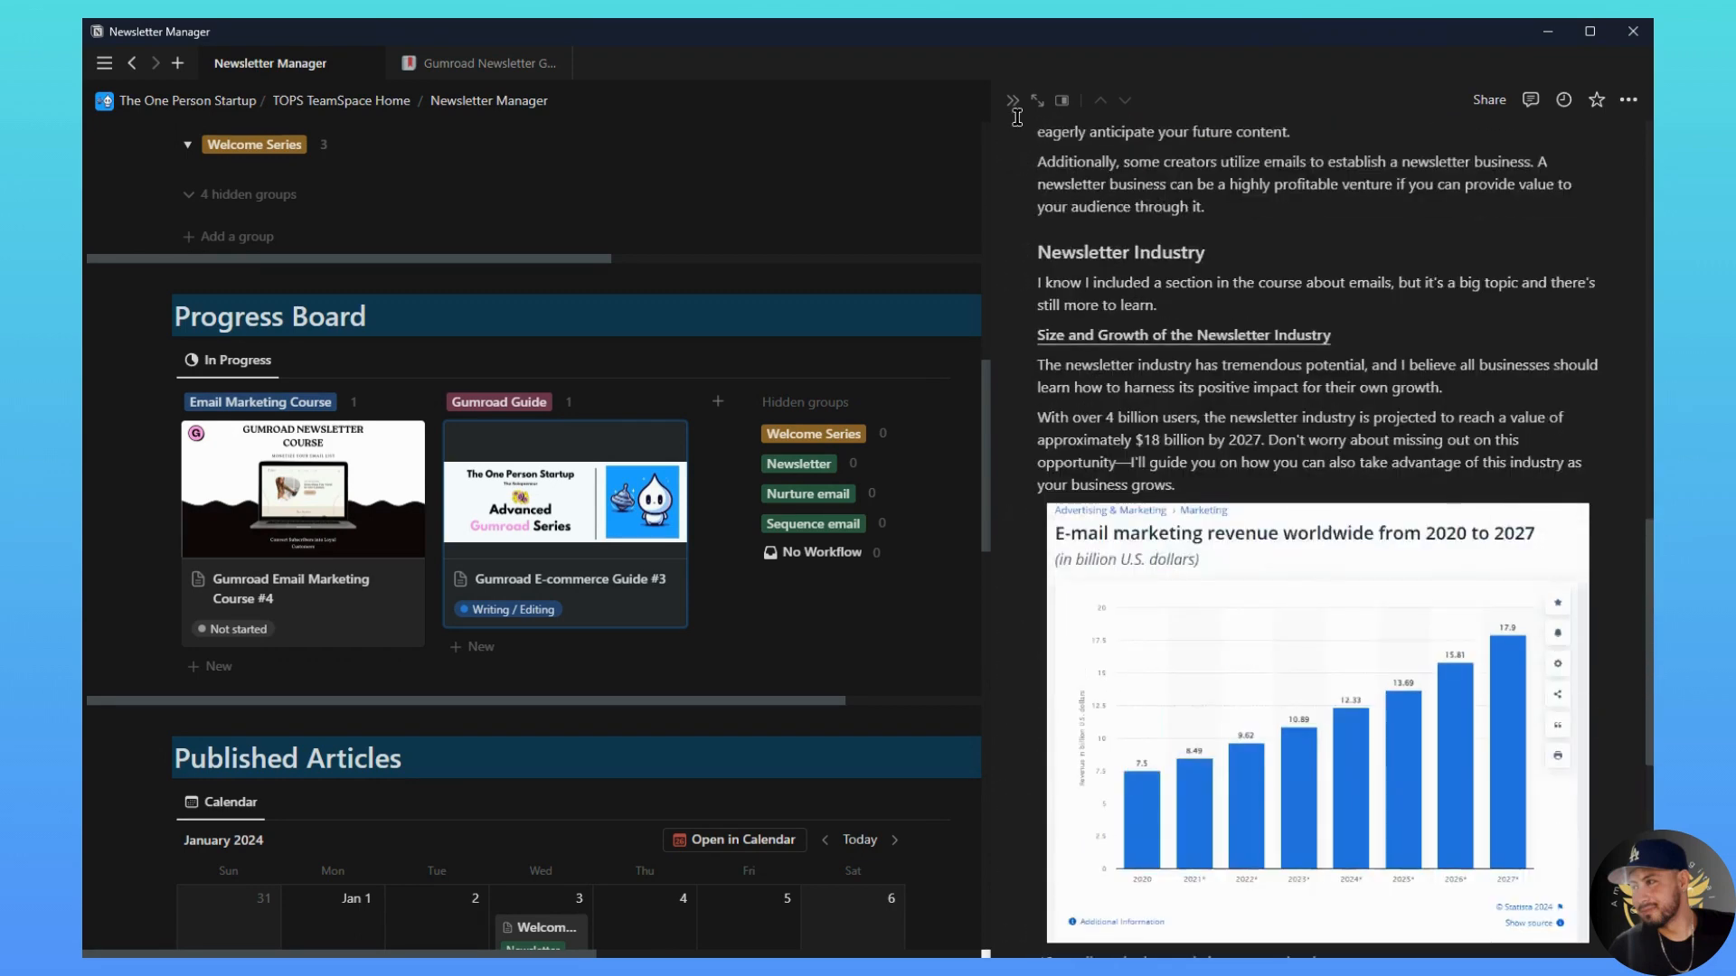
left_click(1013, 100)
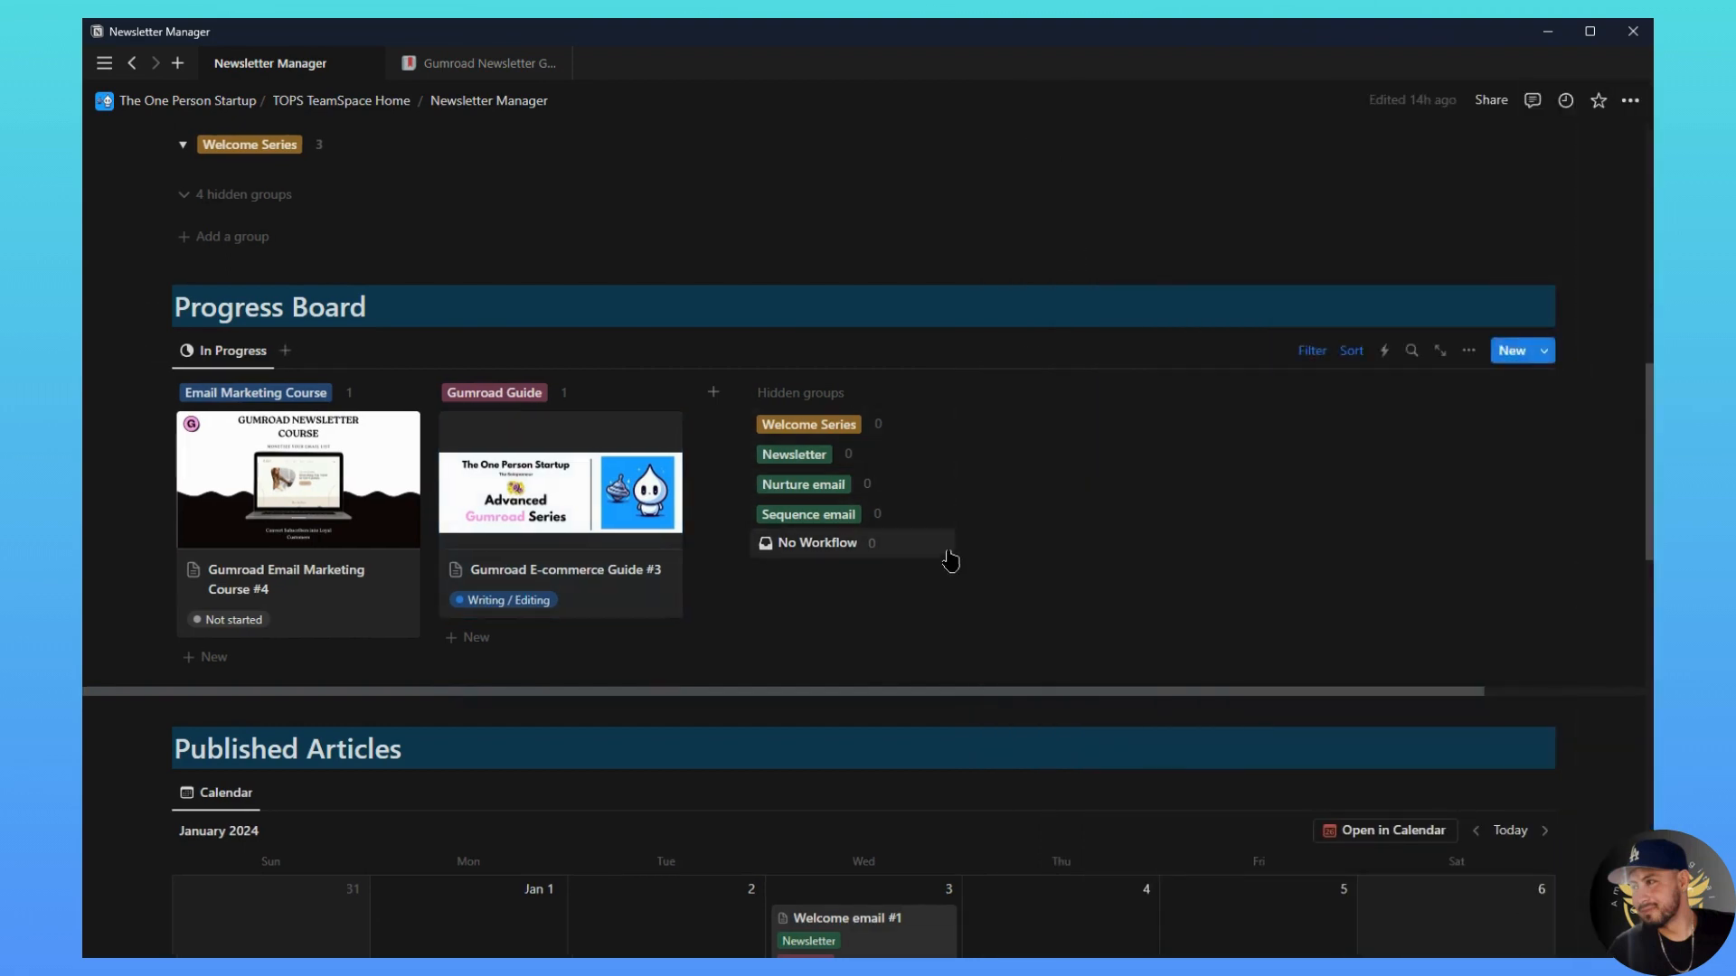
Step: Look over the emails placed on the January 2024 calendar under Published Articles
scroll(954, 565, "down", 1)
scroll(954, 565, "down", 5)
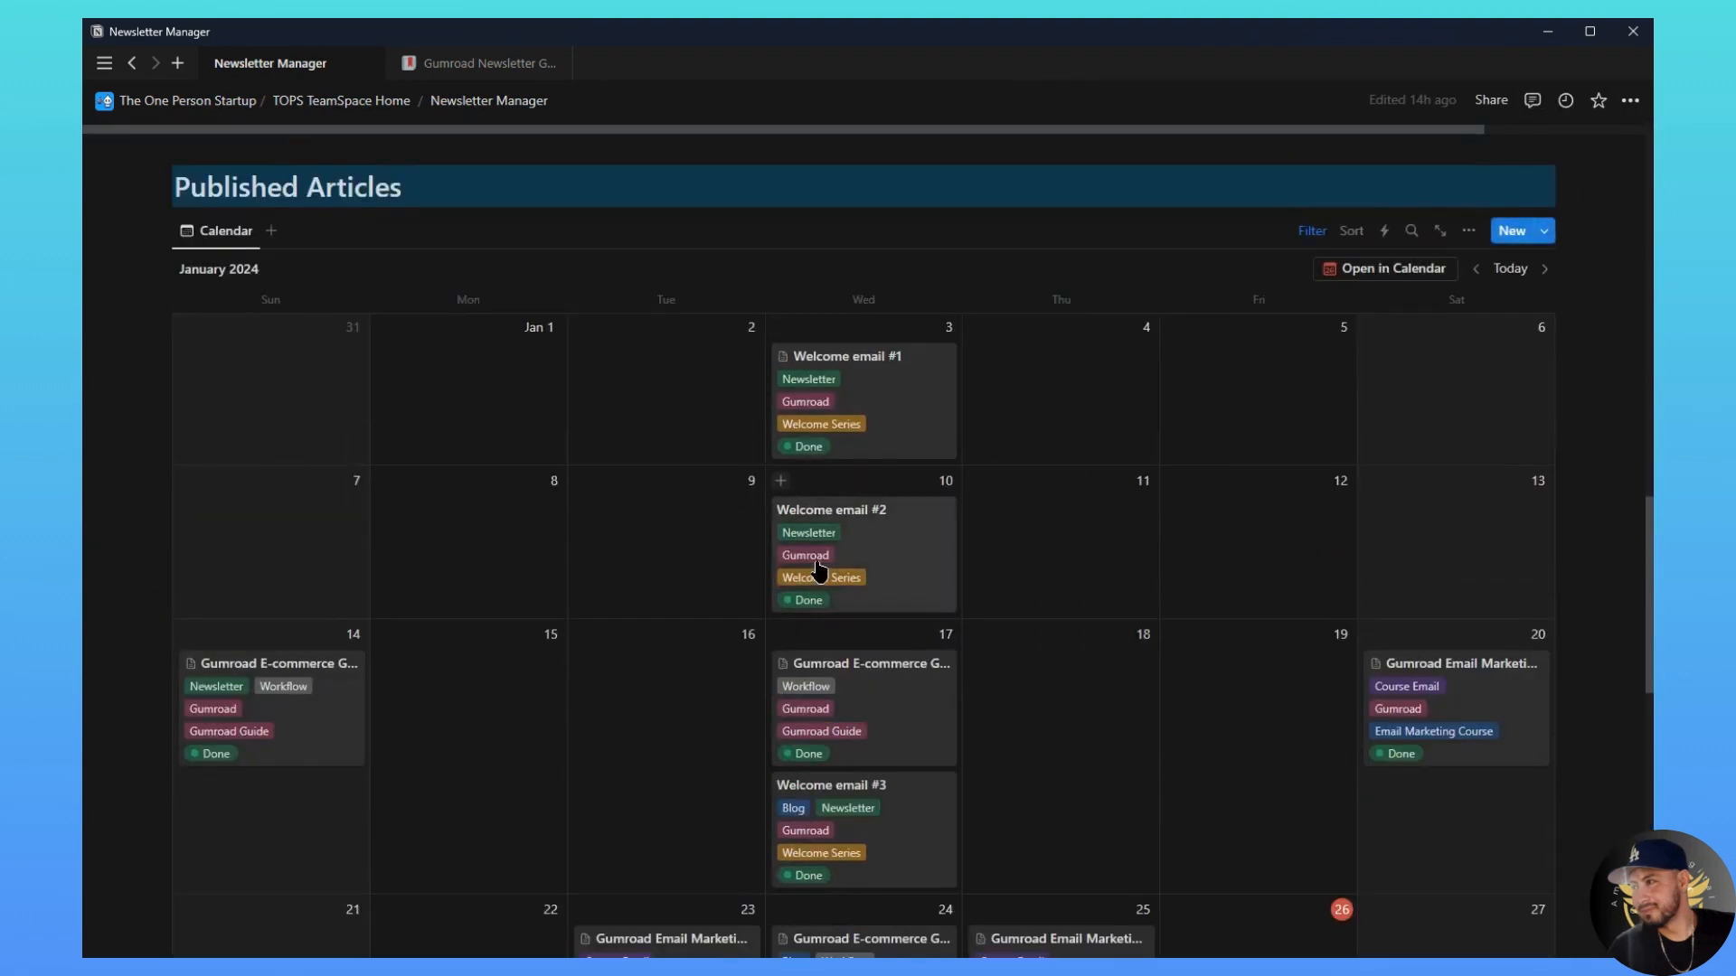
scroll(854, 448, "down", 1)
scroll(355, 479, "down", 3)
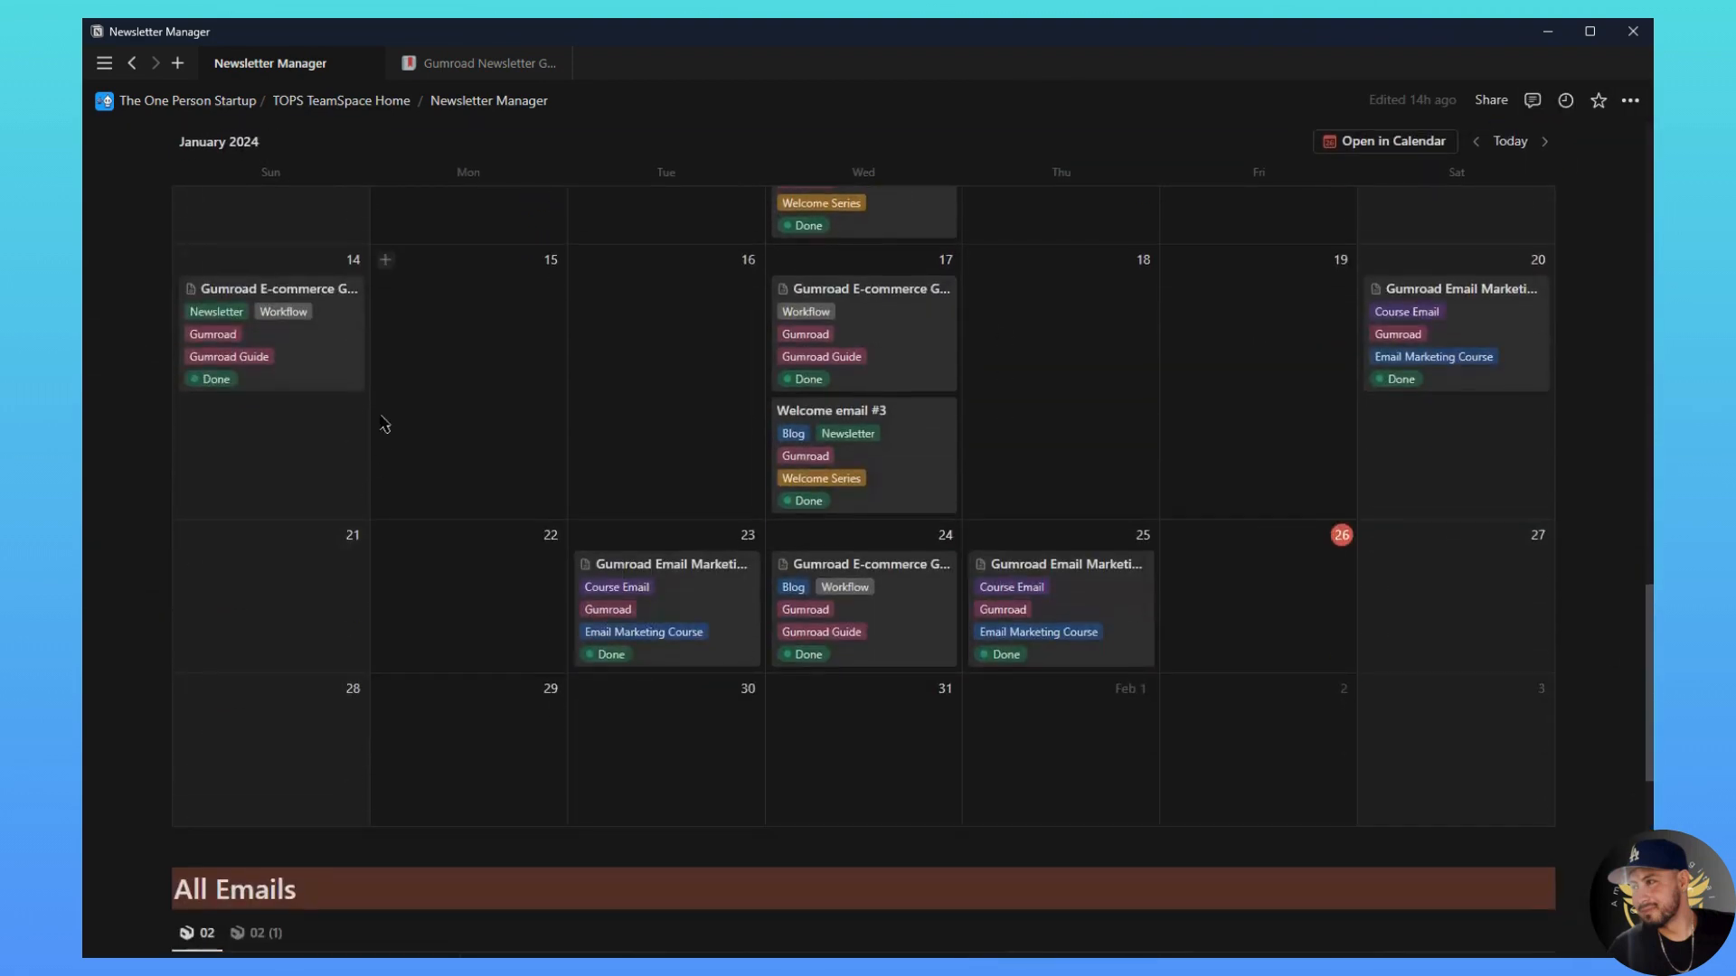
scroll(384, 430, "up", 3)
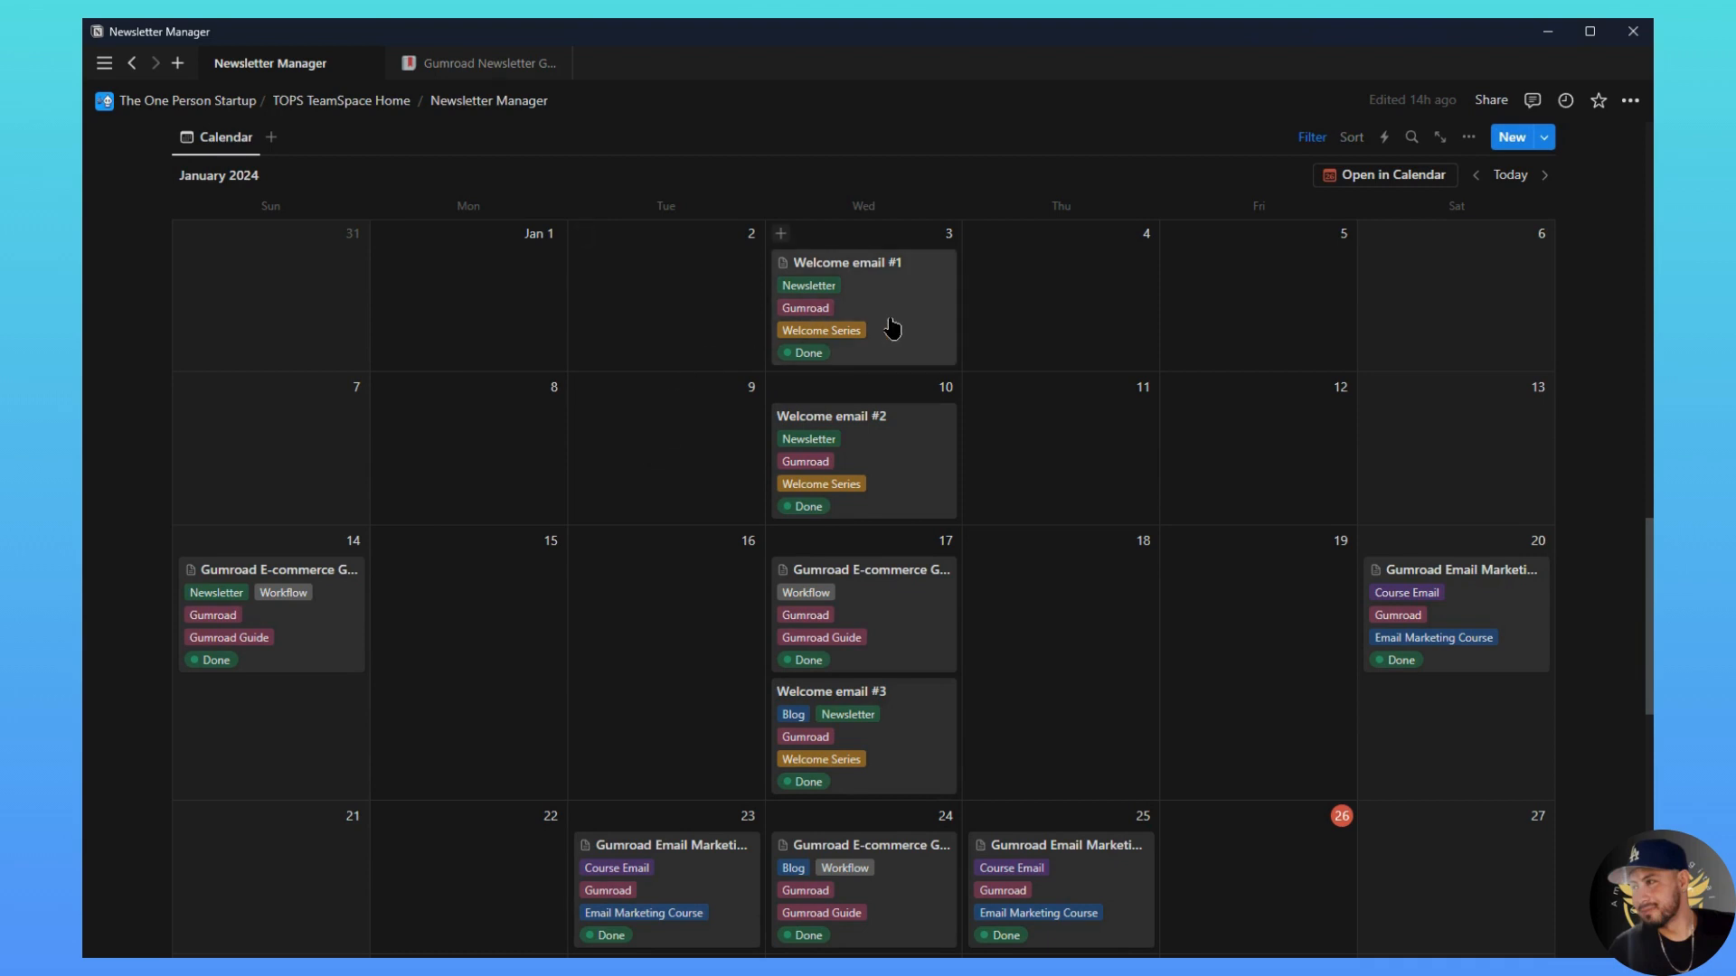
scroll(893, 587, "up", 1)
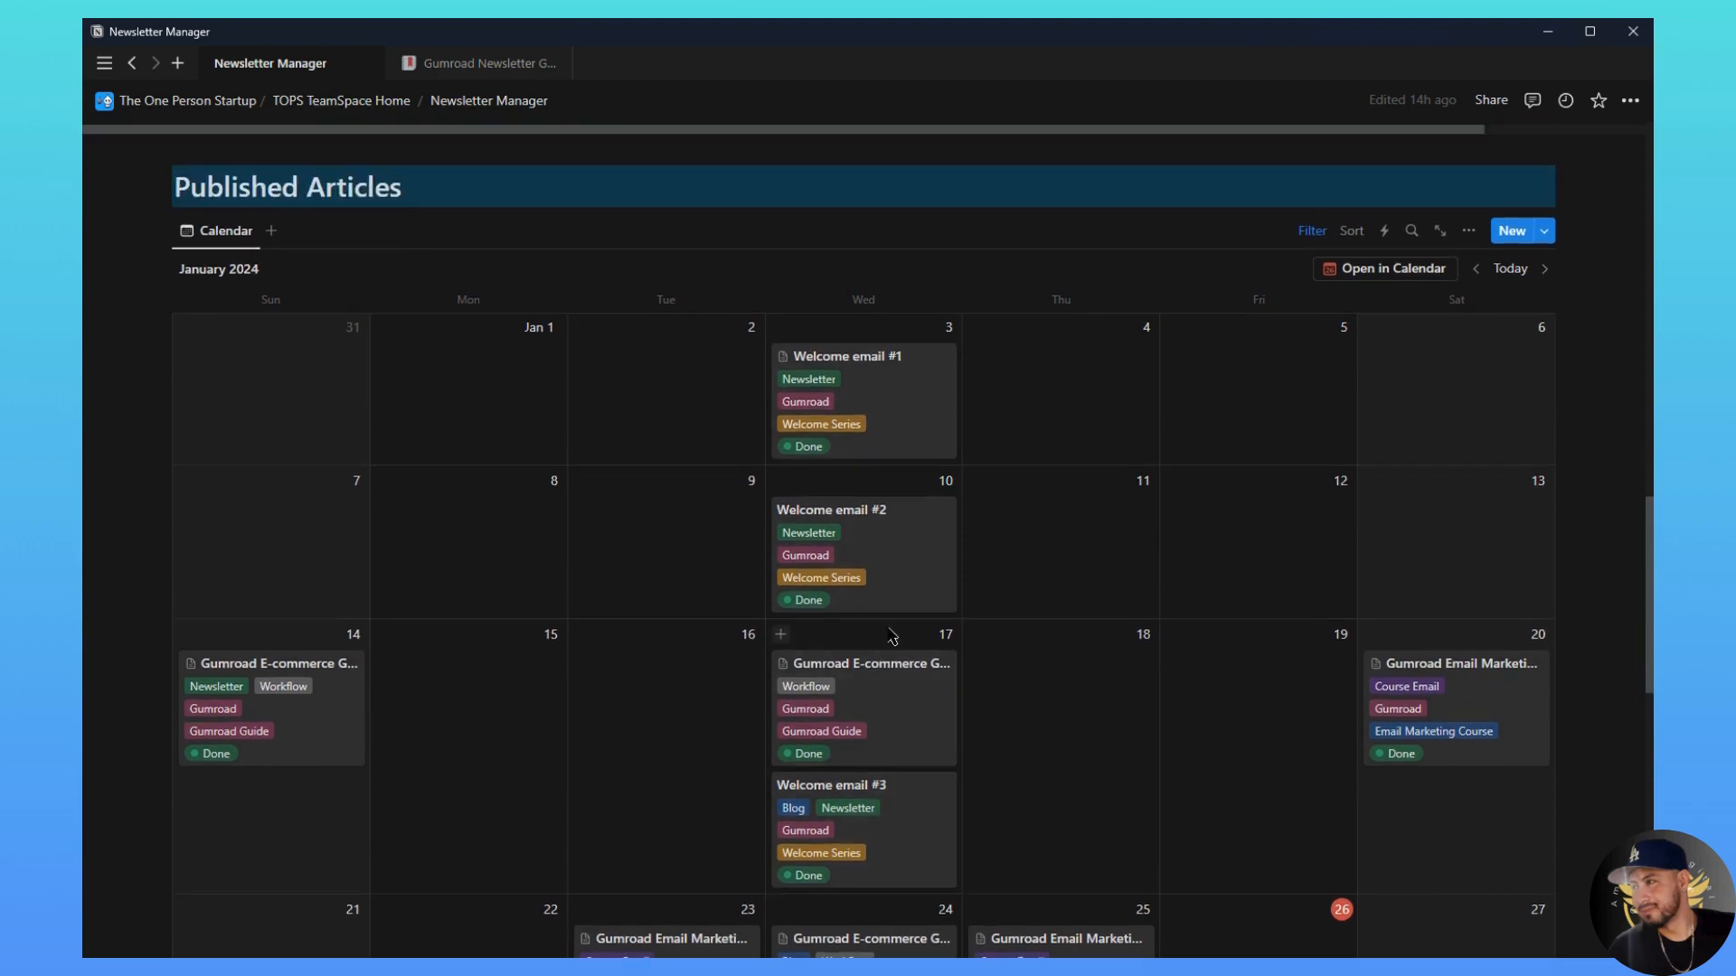
Step: Open Welcome email #1 from the Published Articles calendar, view its banner and introduction, and close it
left_click(904, 430)
scroll(856, 689, "down", 5)
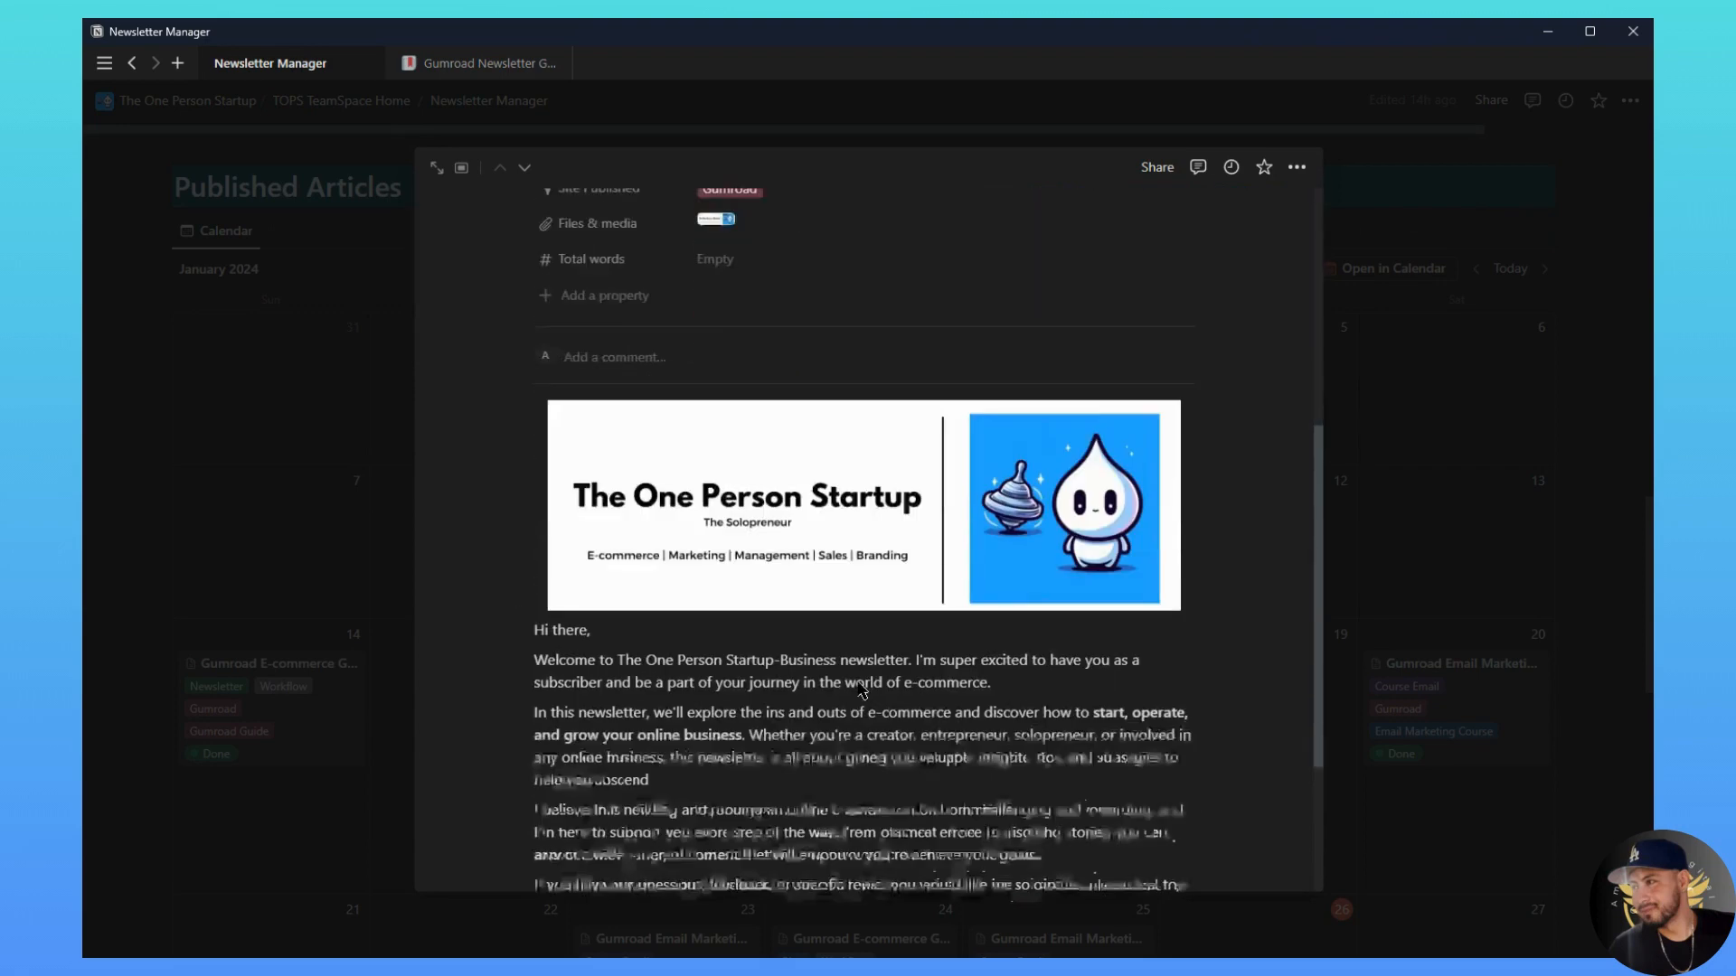
left_click(1368, 622)
Step: Open Welcome email #2 from the January 10 calendar entry, check its properties and page body, and close it
scroll(1002, 667, "down", 2)
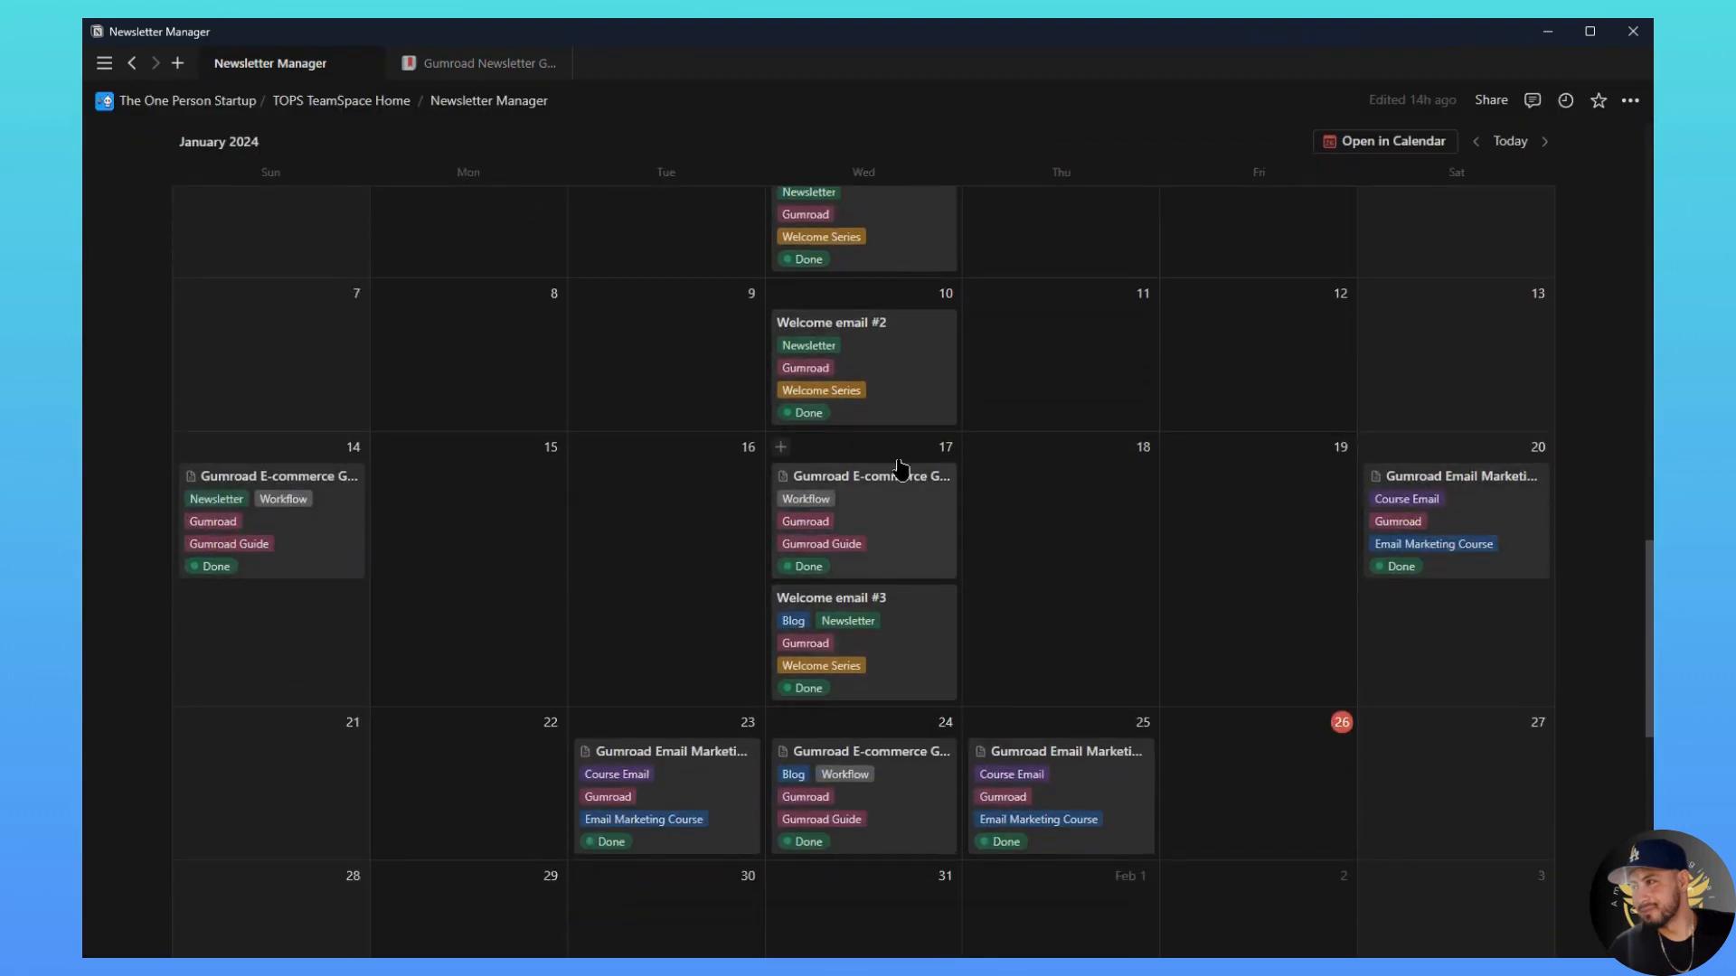
left_click(904, 396)
scroll(860, 659, "down", 6)
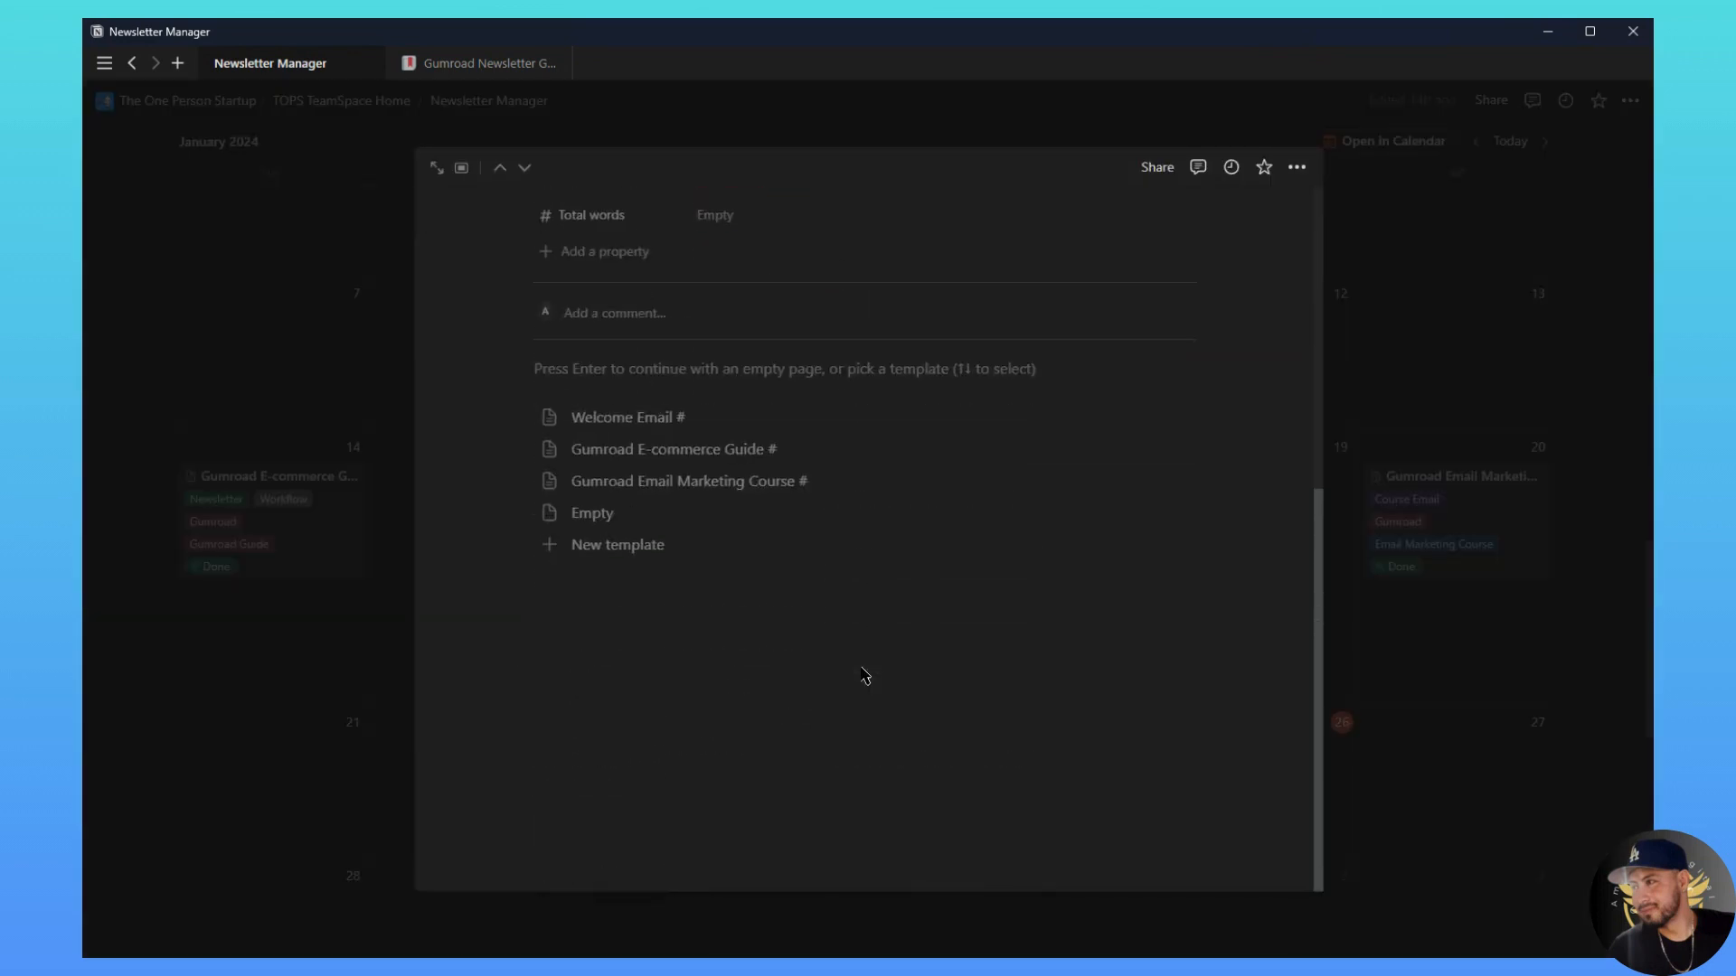
scroll(864, 669, "up", 3)
scroll(863, 674, "up", 3)
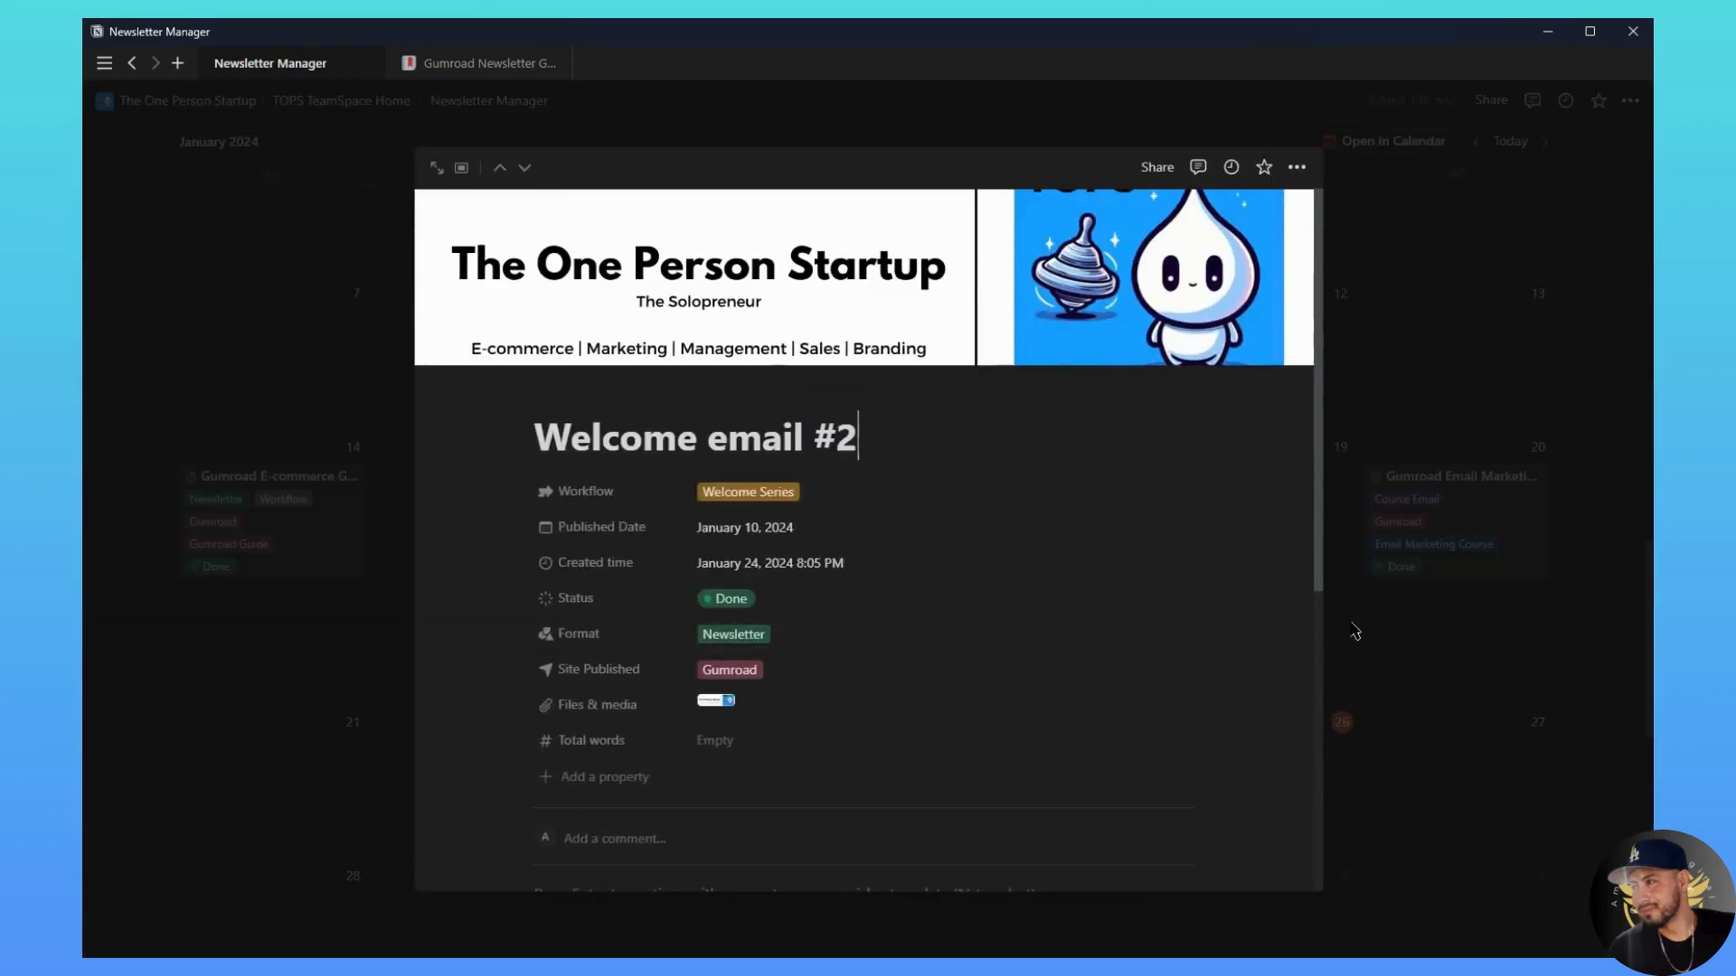
left_click(1354, 630)
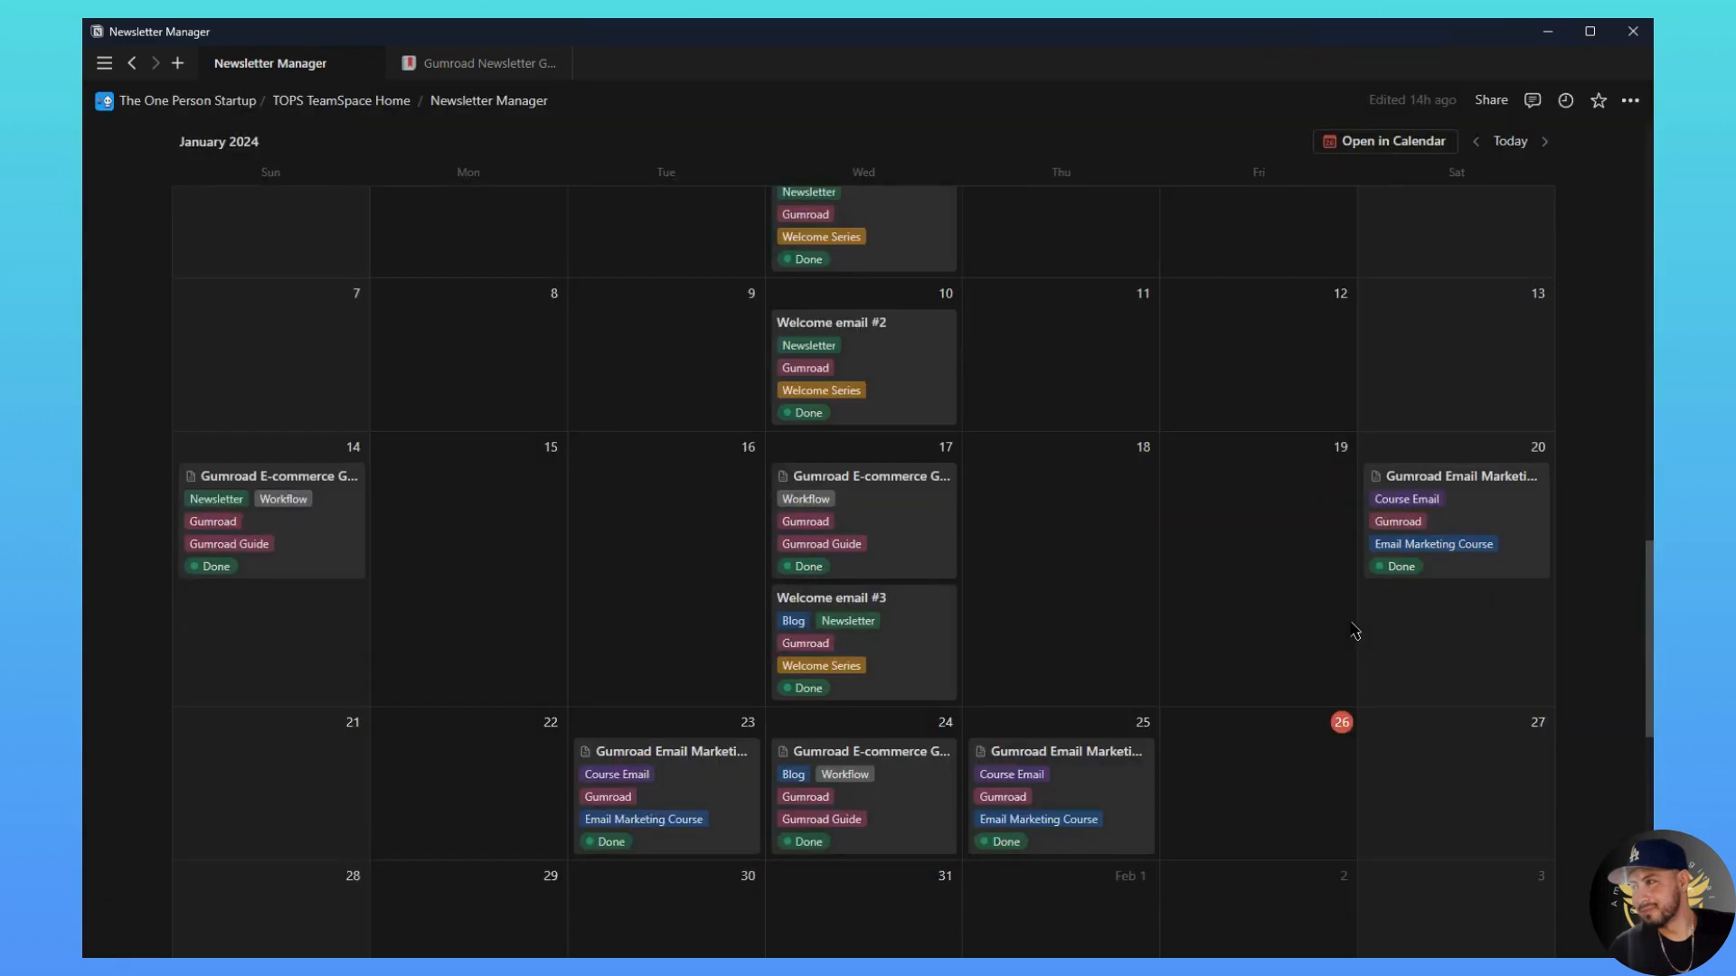
Step: Open Gumroad E-commerce Guide #2 from the January 17 calendar entry, read its properties and content, and close it
left_click(881, 500)
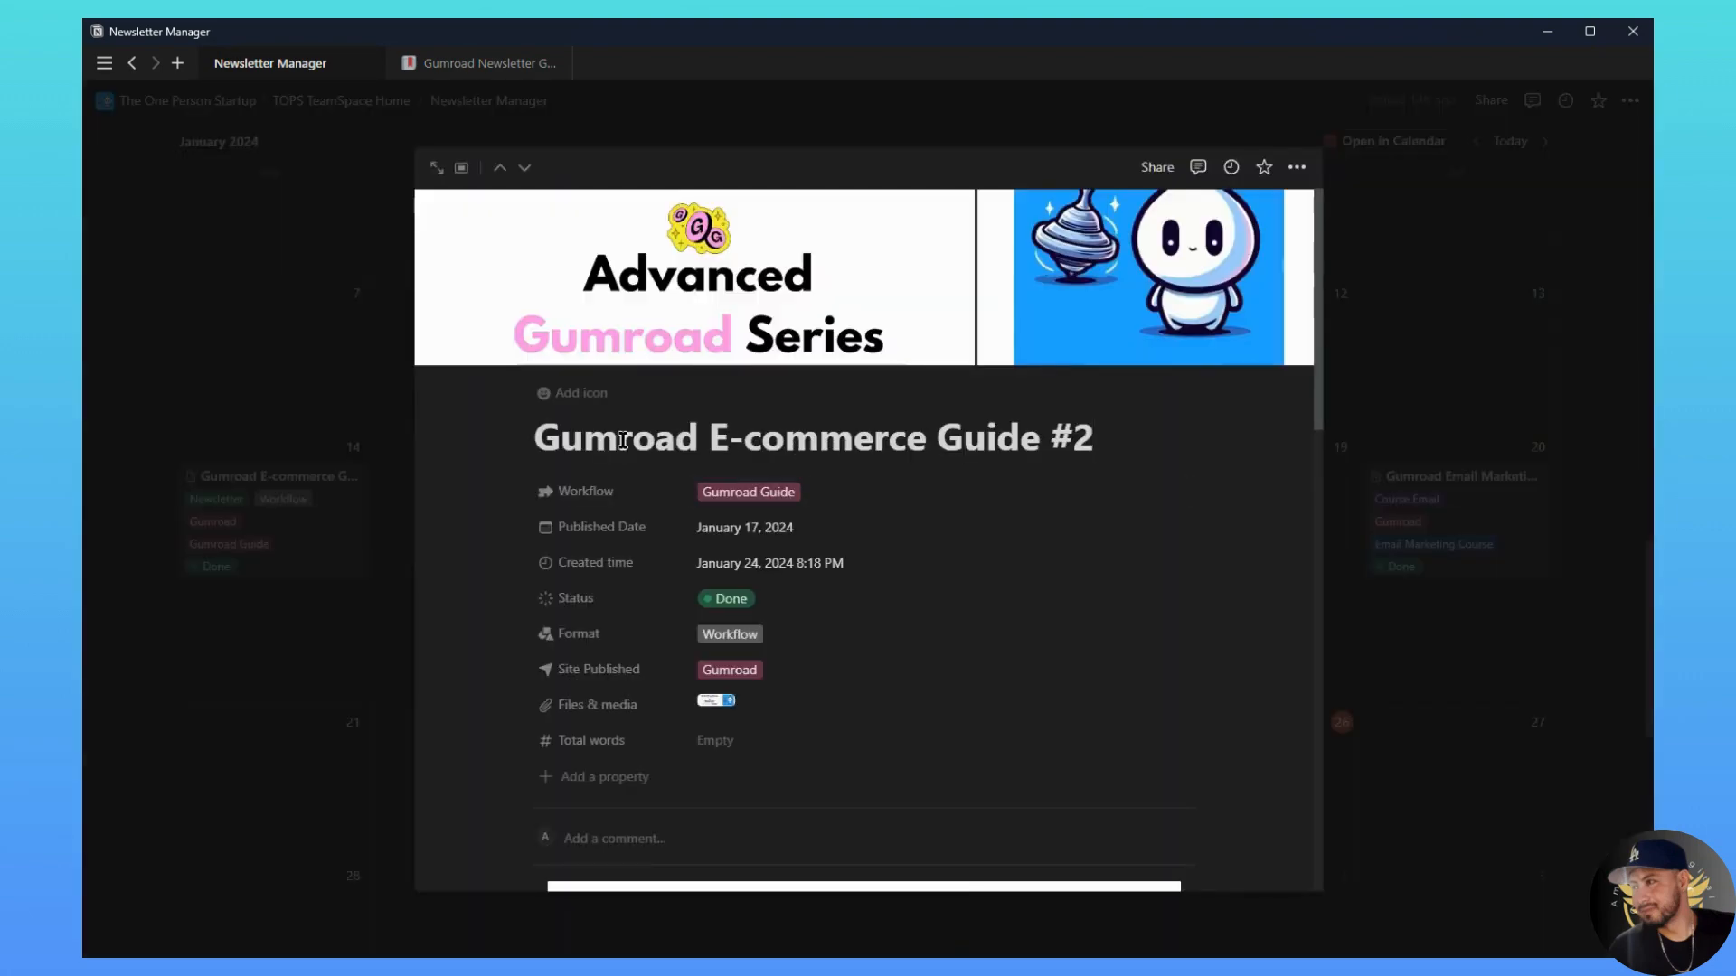
scroll(940, 701, "down", 10)
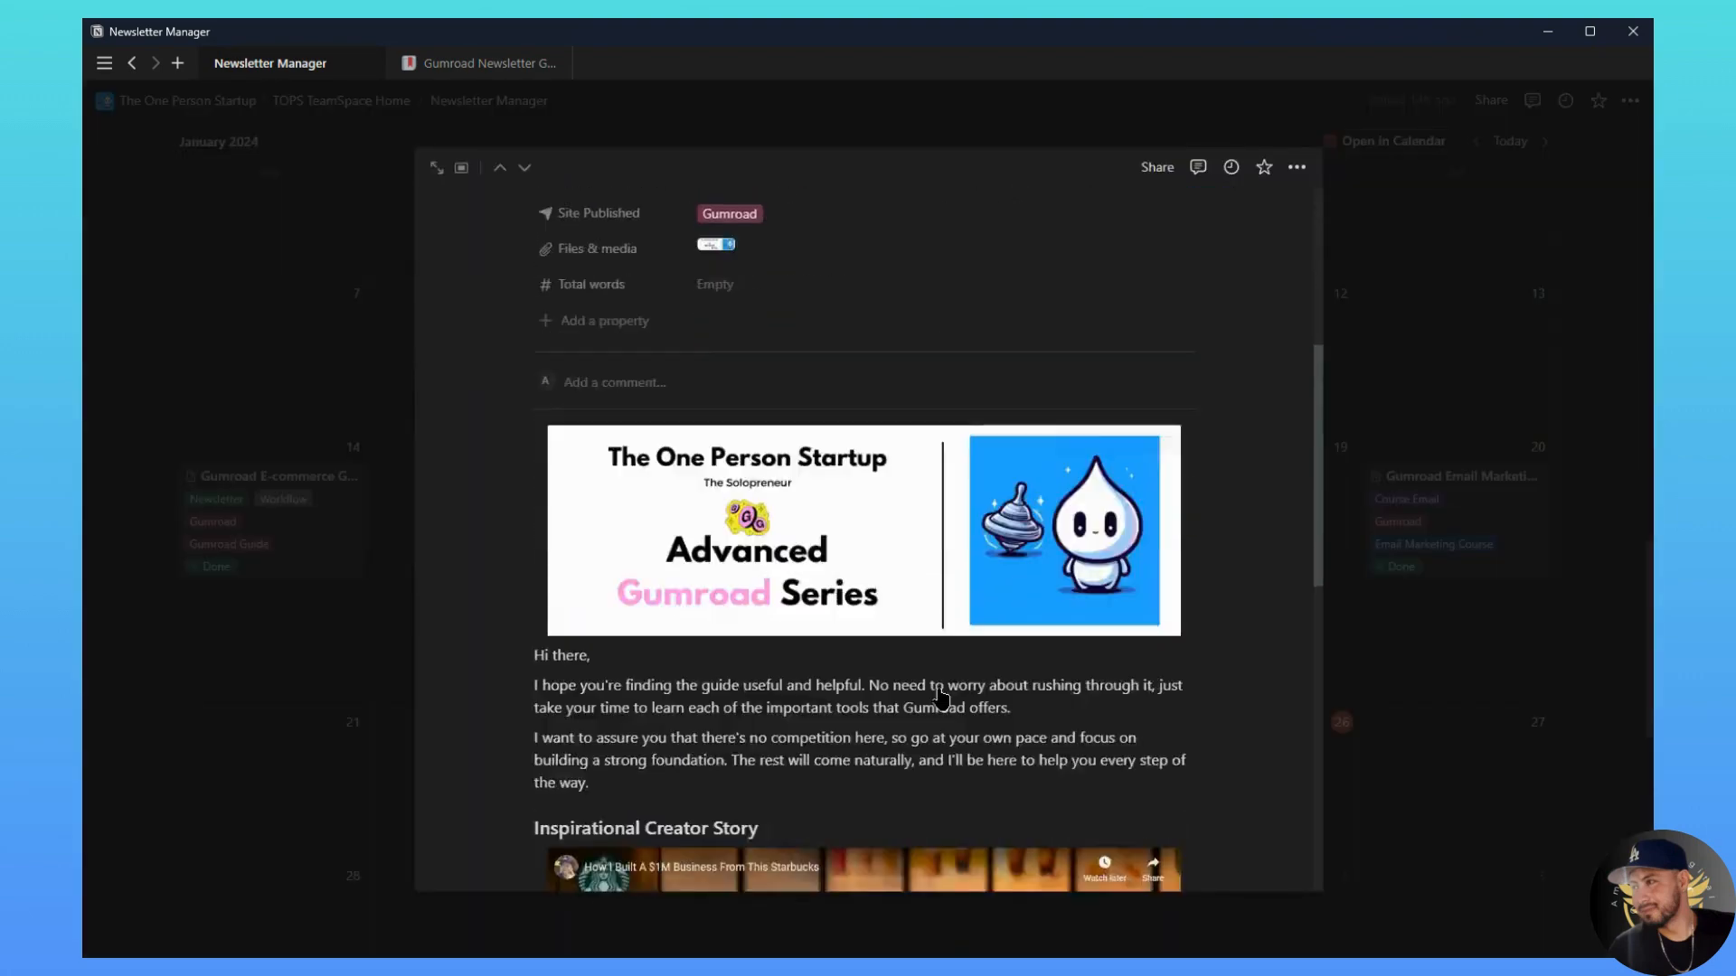
scroll(940, 701, "down", 5)
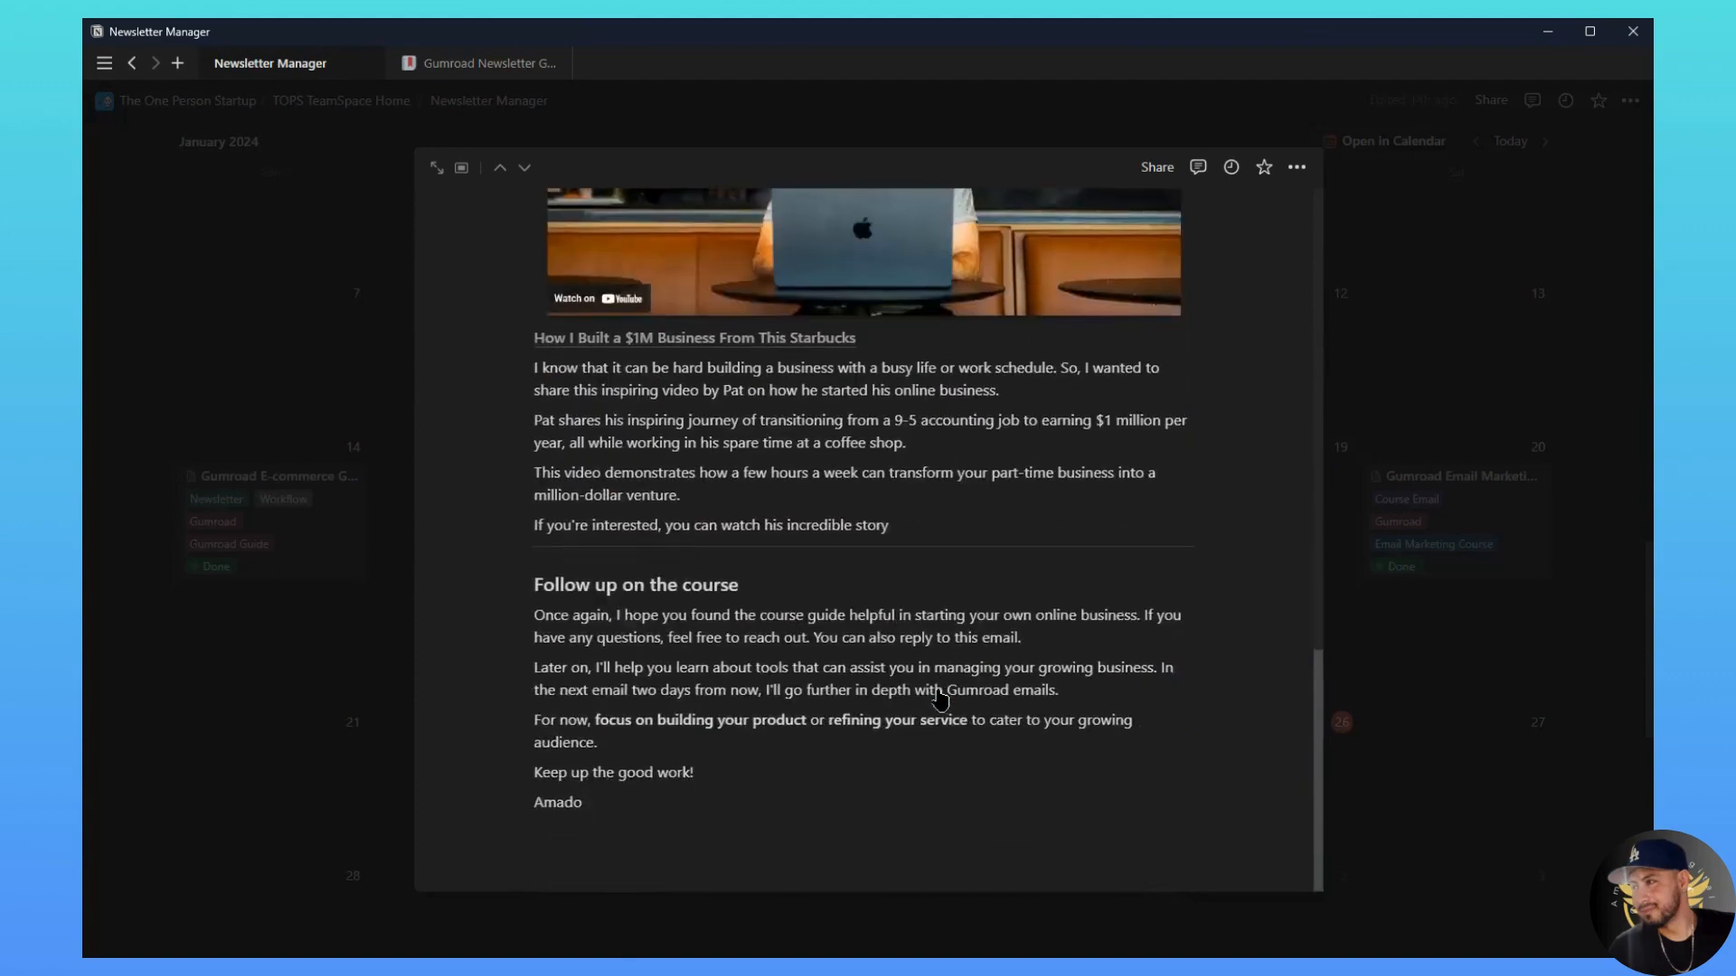
scroll(905, 700, "up", 3)
scroll(898, 699, "up", 6)
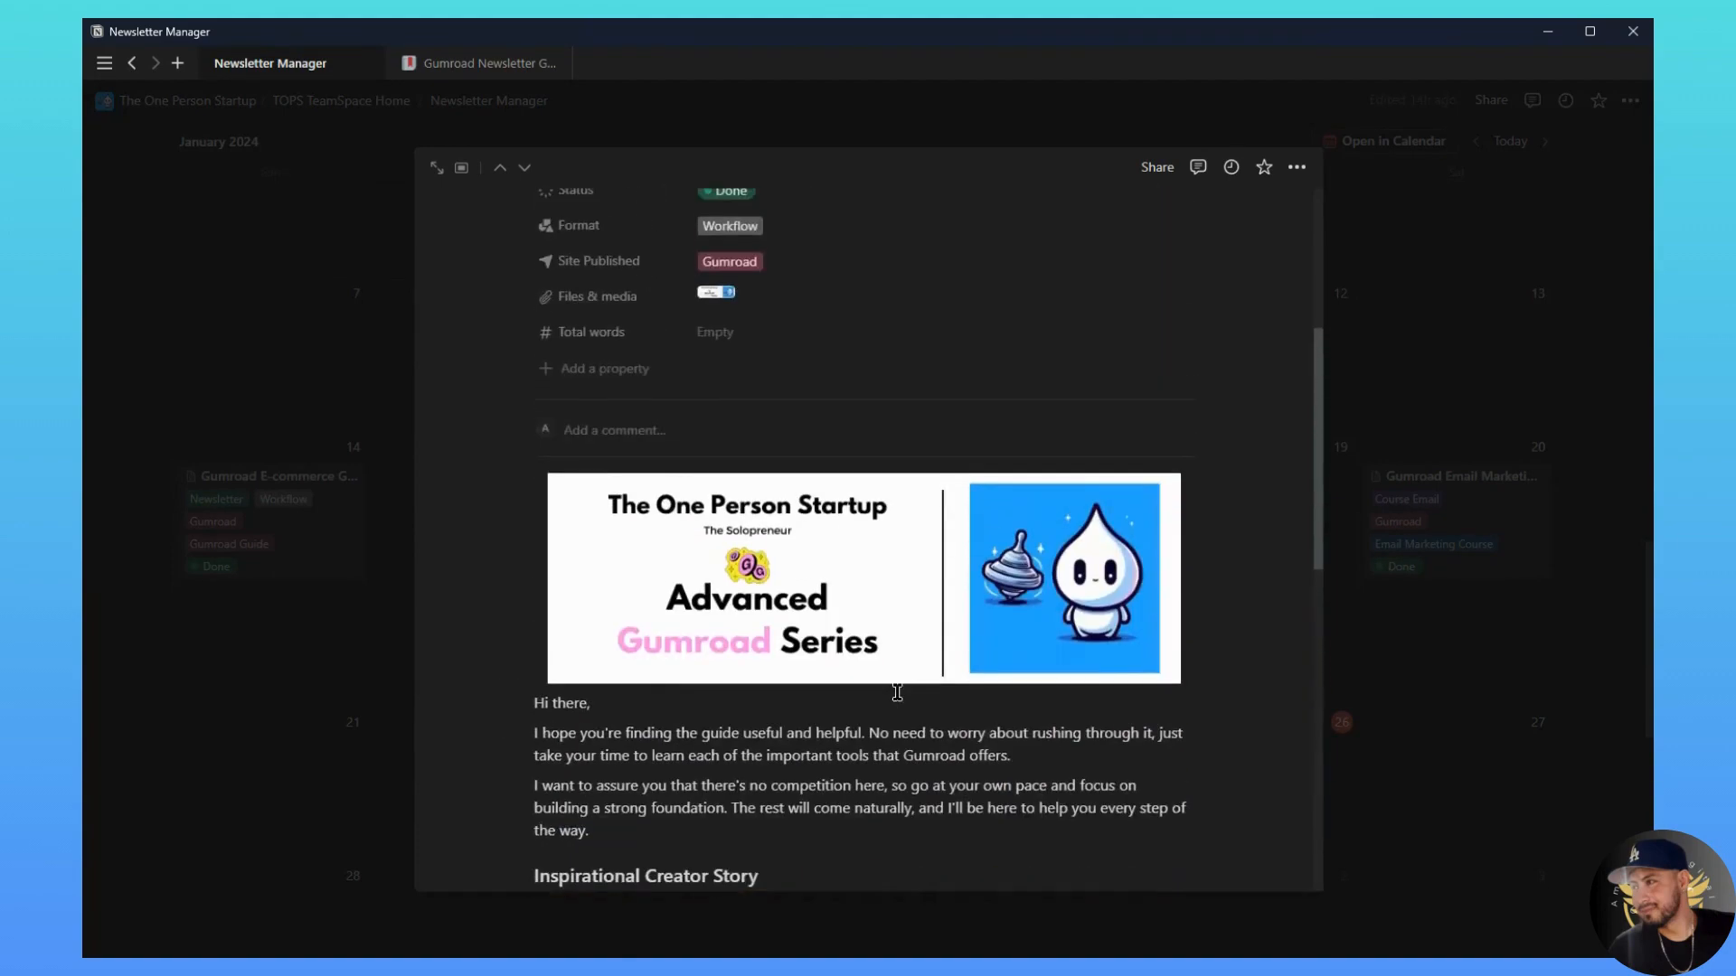
scroll(895, 692, "down", 2)
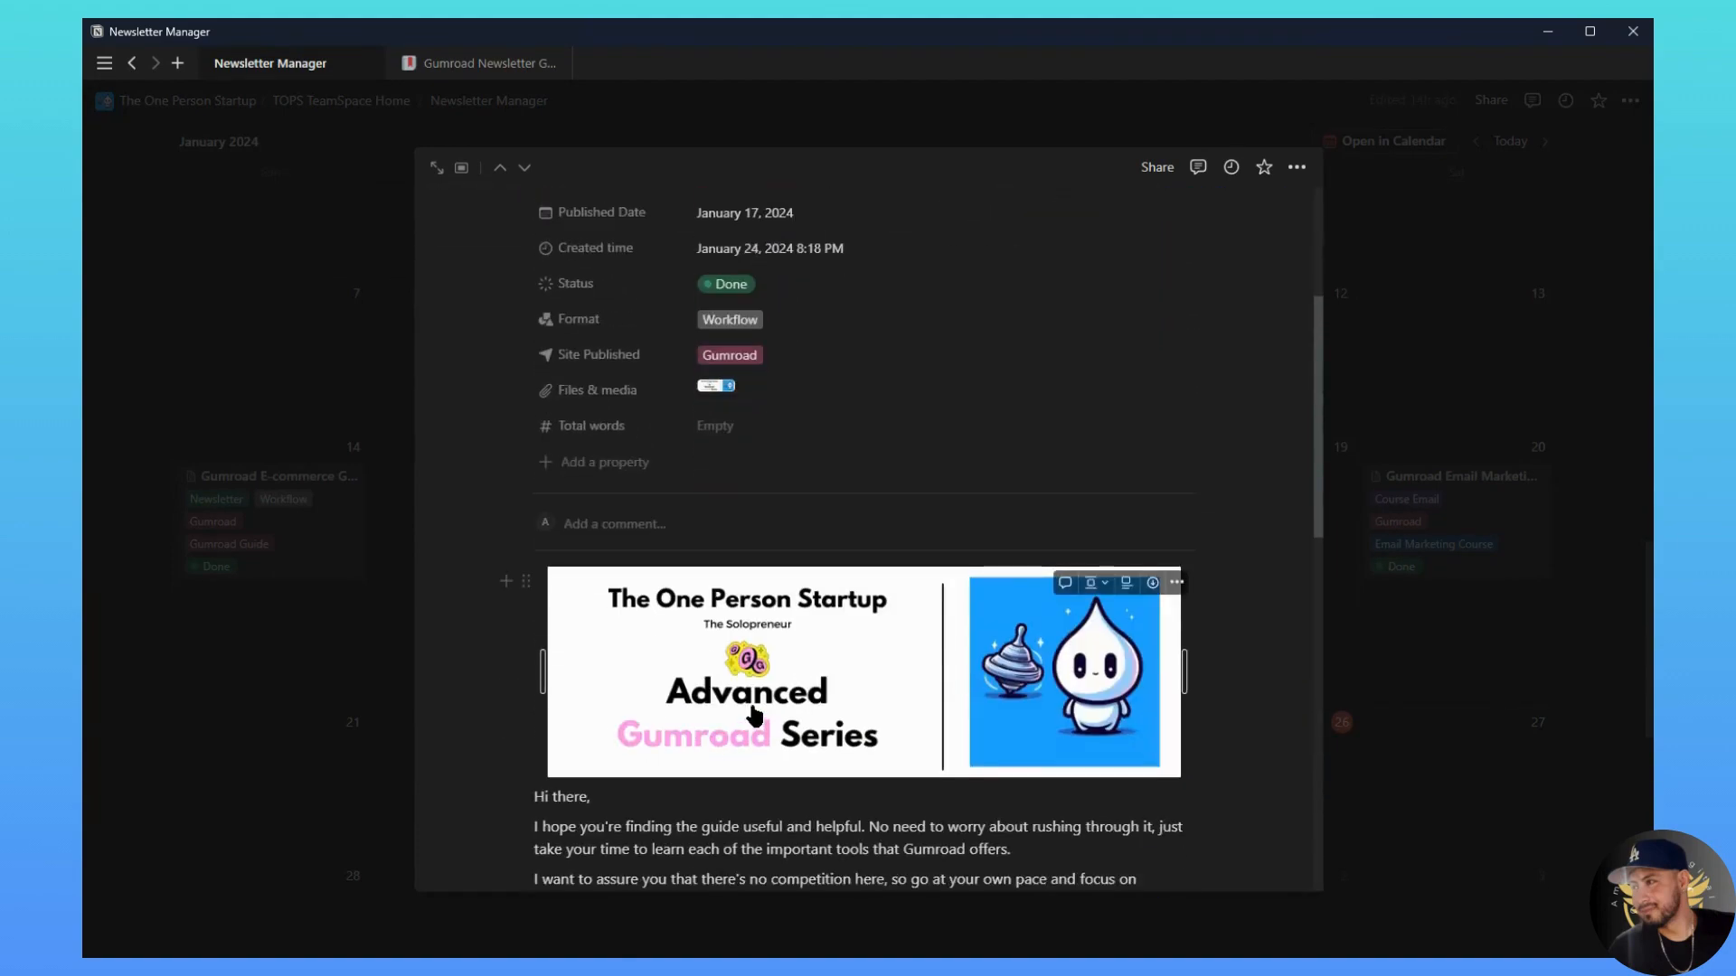
left_click(1384, 726)
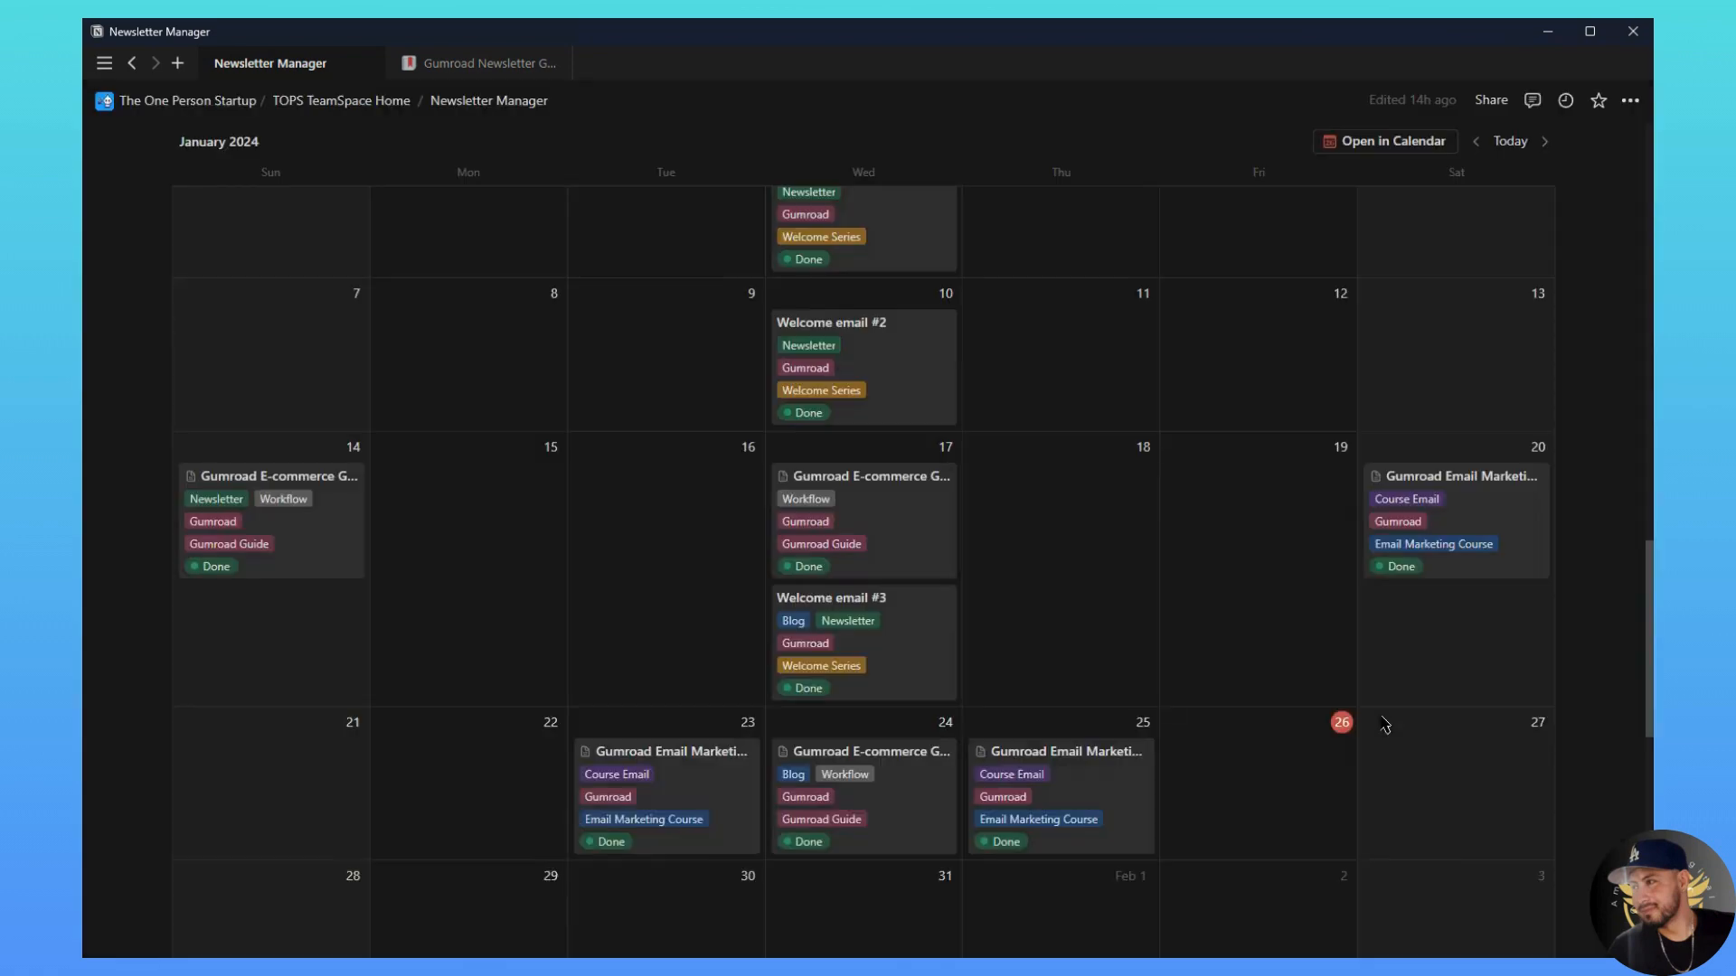
Step: Review the full month of Published Articles again, comparing the emails' dates, workflows and statuses
scroll(936, 723, "down", 3)
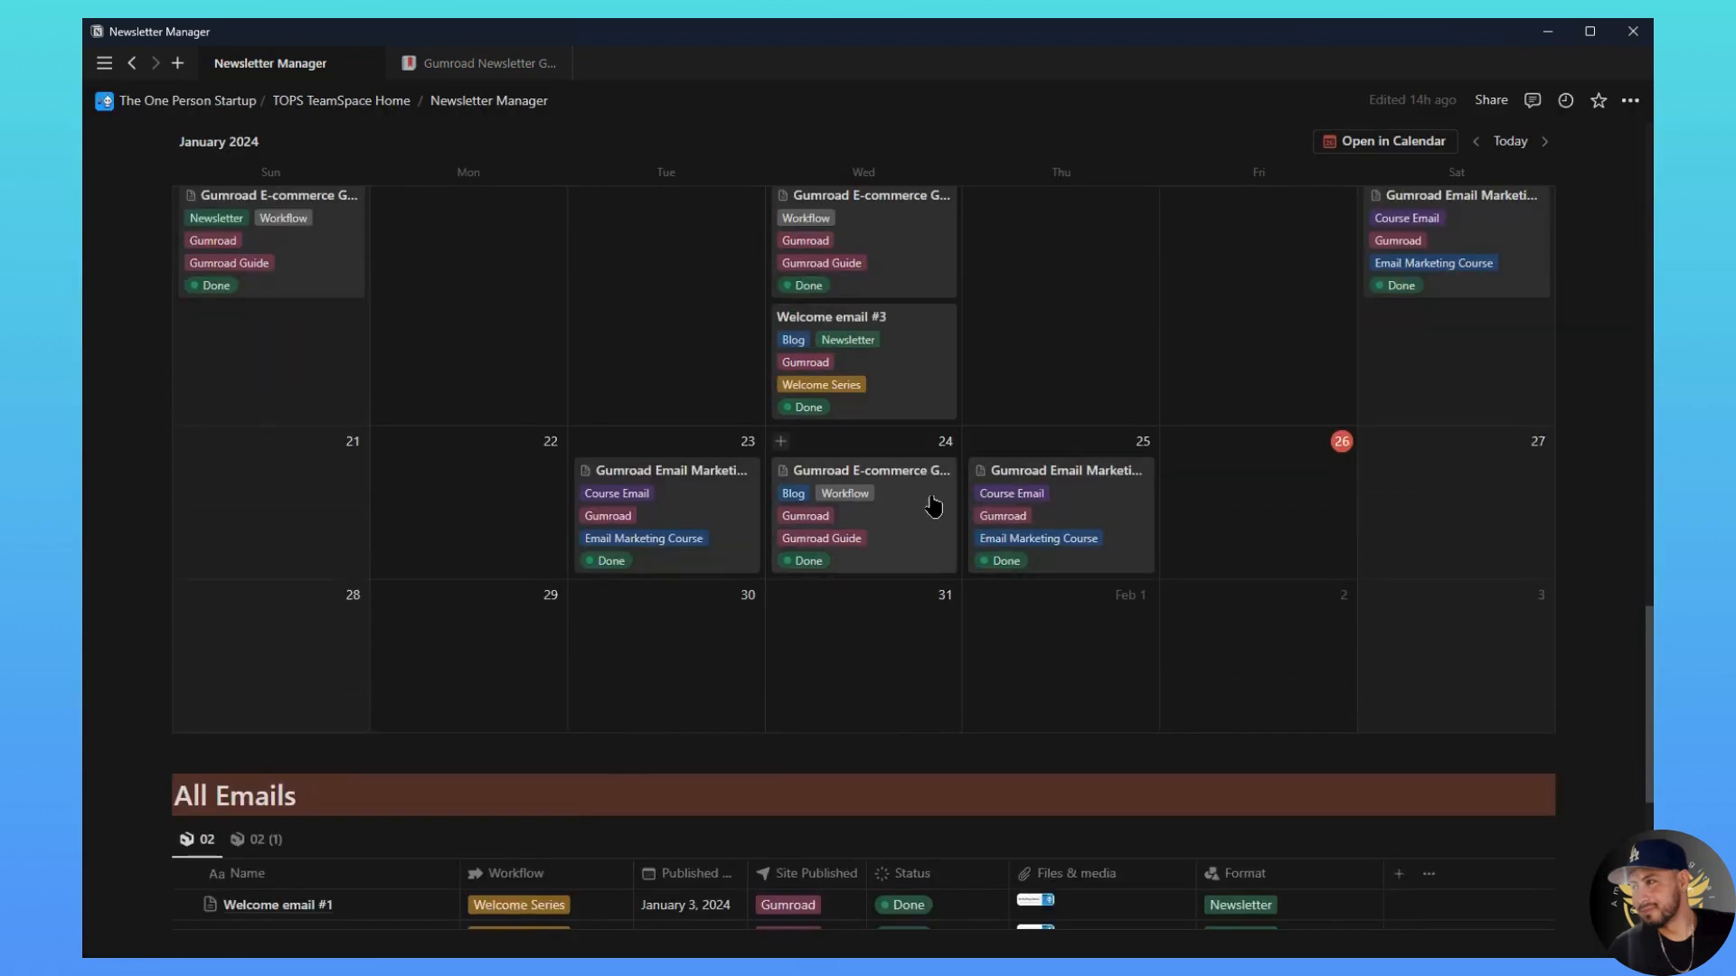
scroll(942, 768, "up", 4)
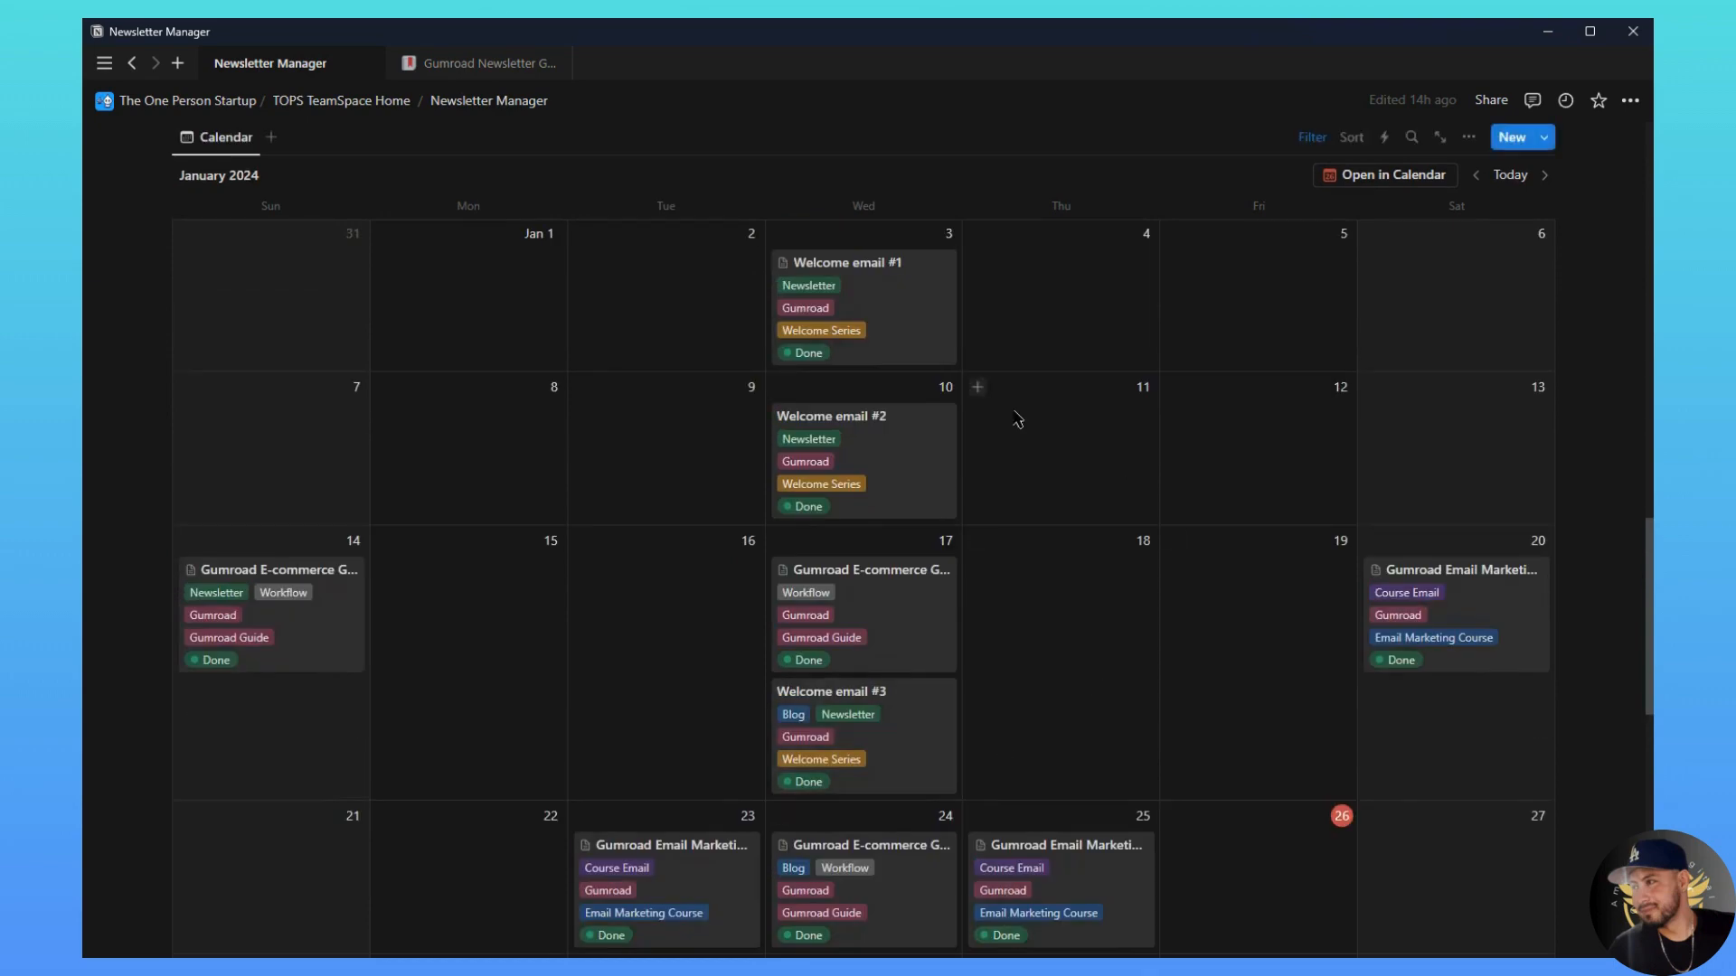
scroll(1150, 526, "up", 1)
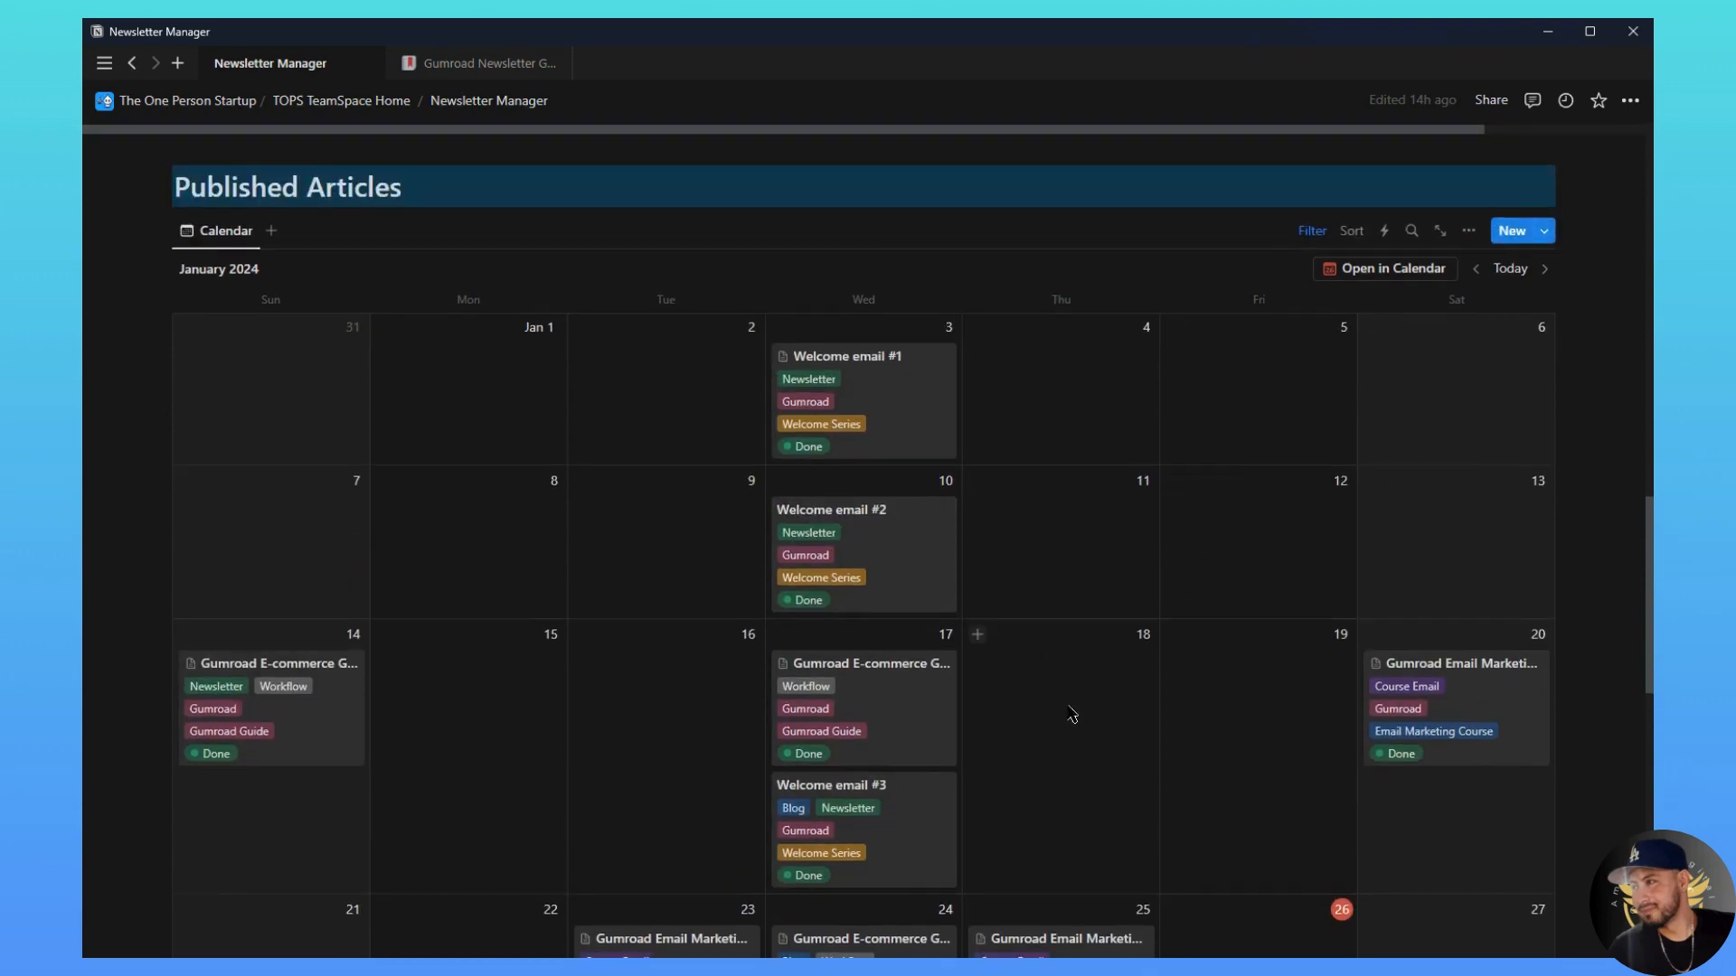
scroll(1085, 724, "down", 3)
scroll(1316, 627, "up", 3)
Step: Switch the All Emails database to the 02 (1) view and review the emails grouped by workflow
scroll(1045, 785, "down", 12)
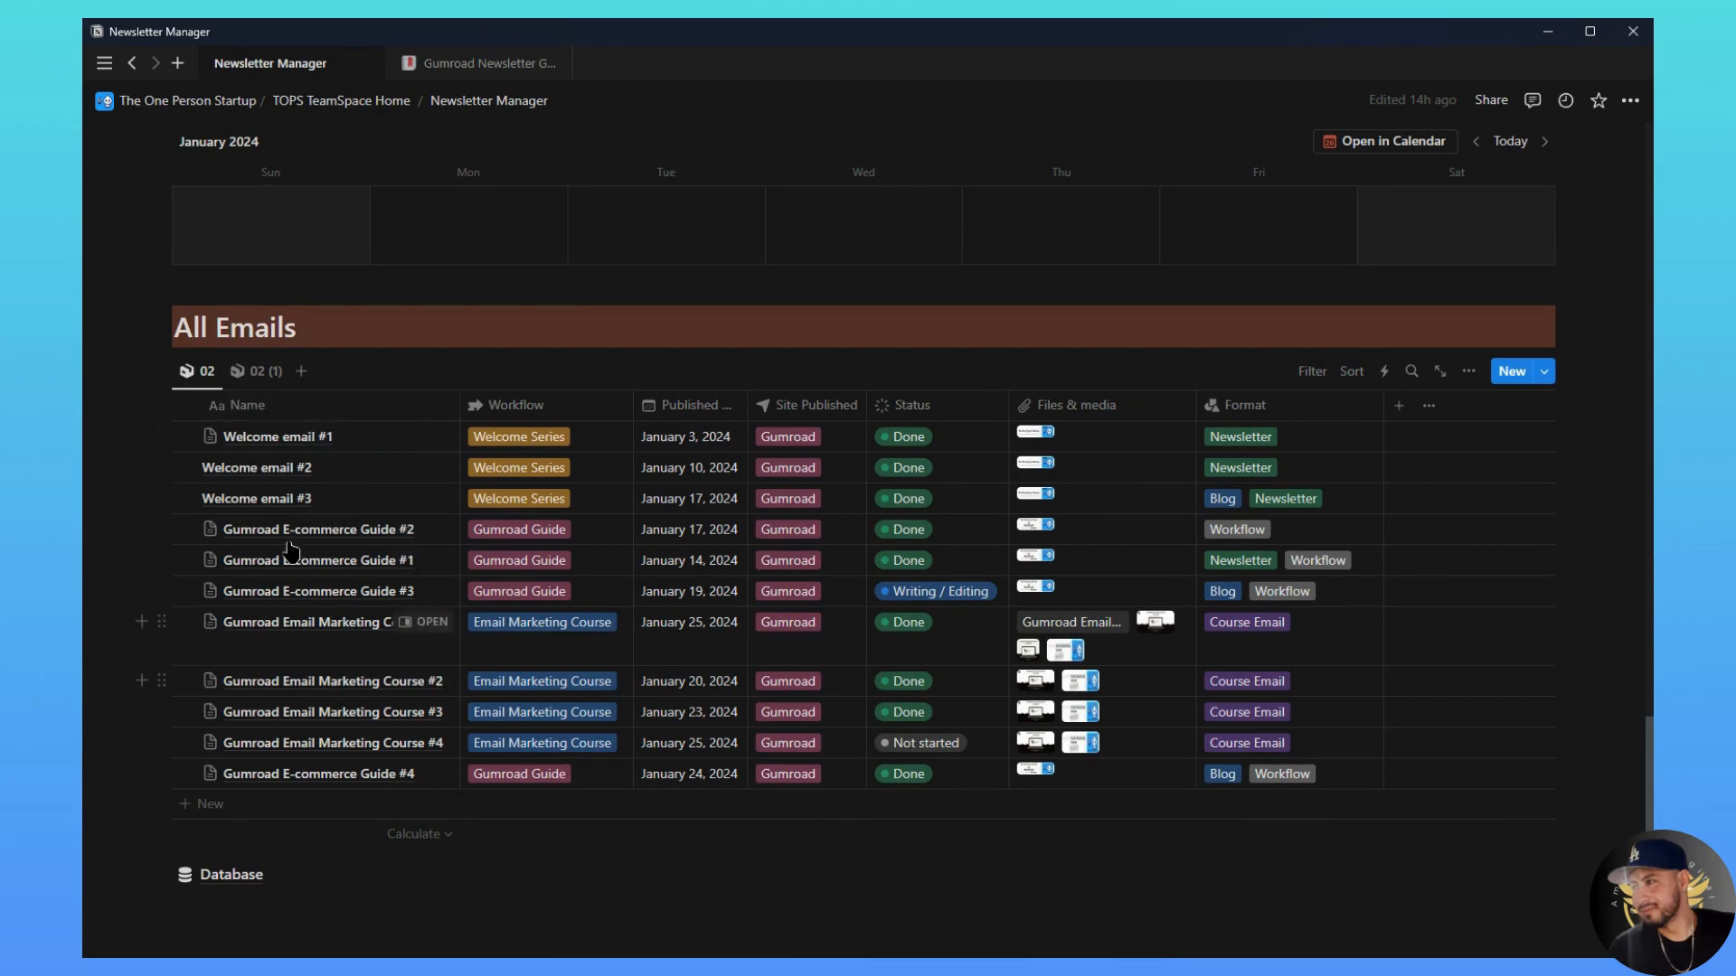
left_click(258, 372)
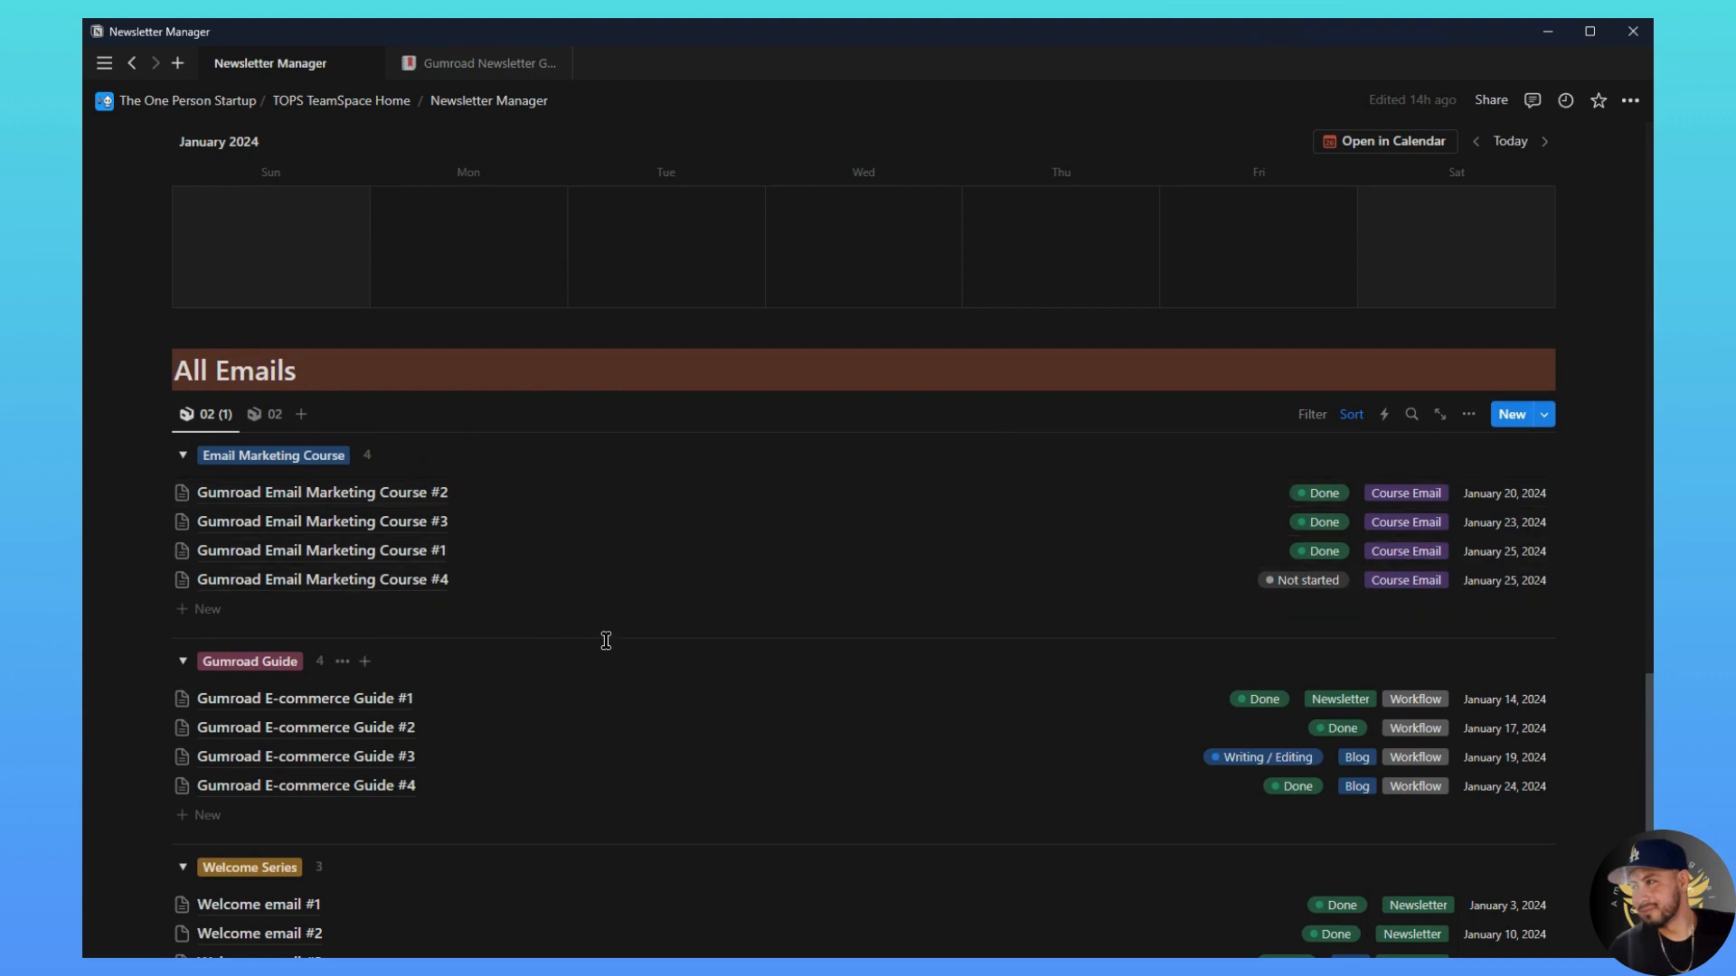
scroll(624, 675, "down", 3)
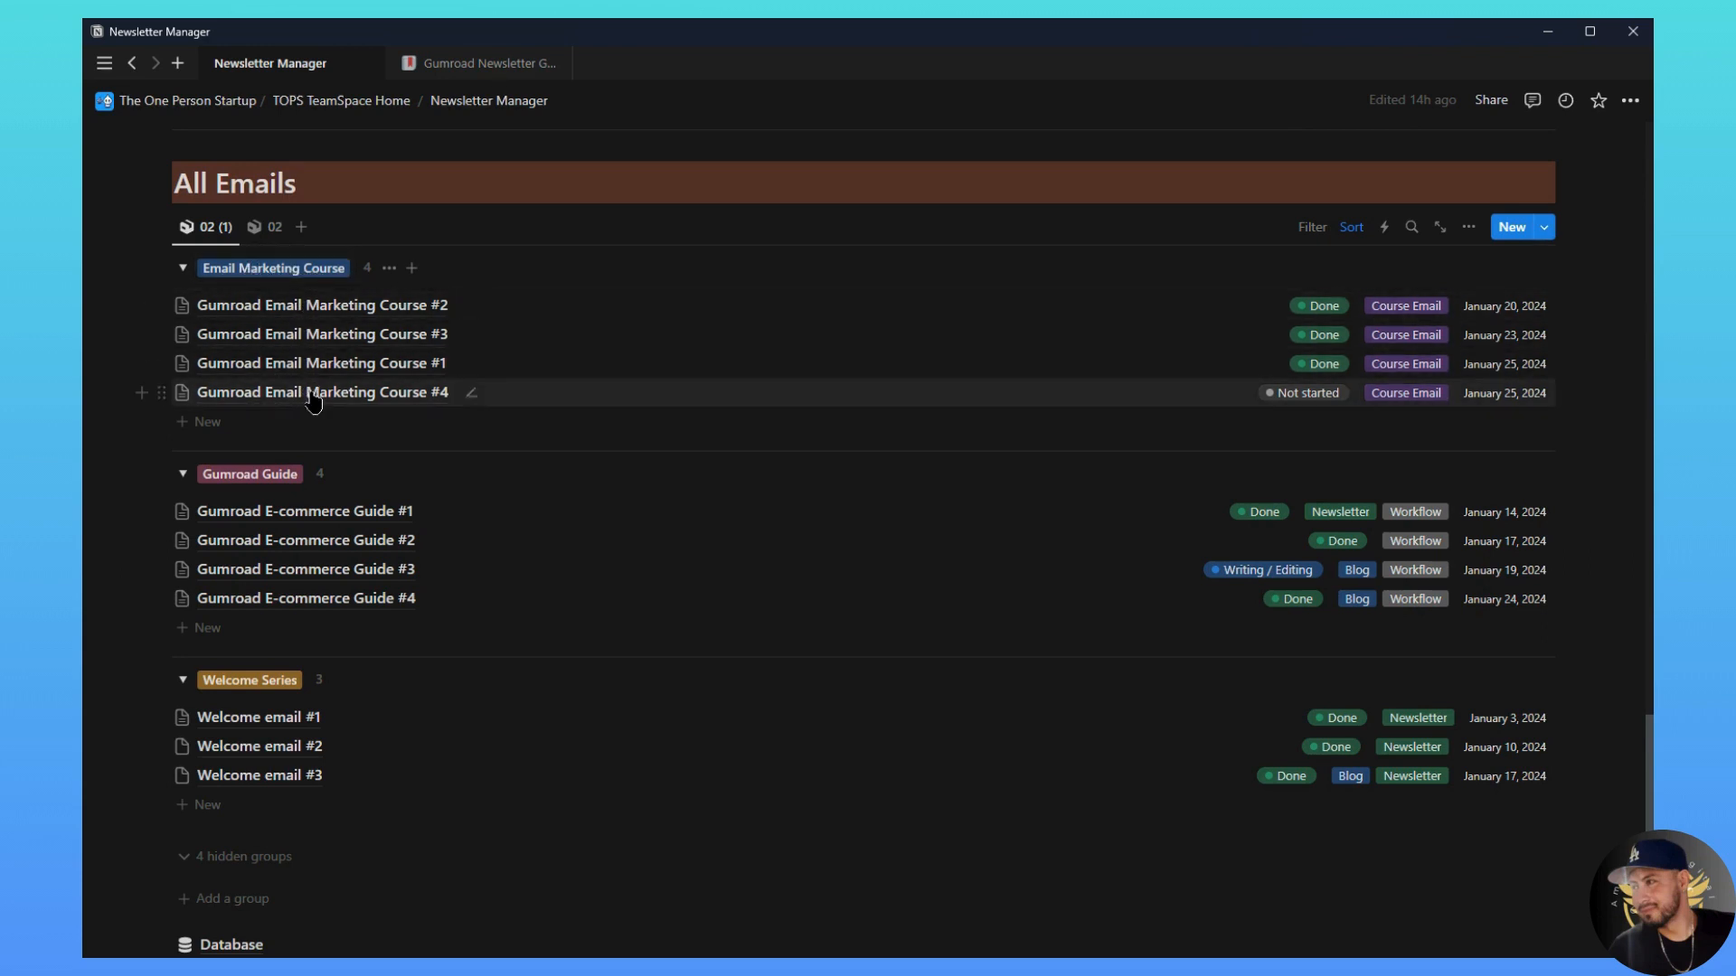
Step: Inspect the status options of Gumroad Email Marketing Course #2 and the format options of Course #3 in All Emails, leaving both unchanged
left_click(1329, 307)
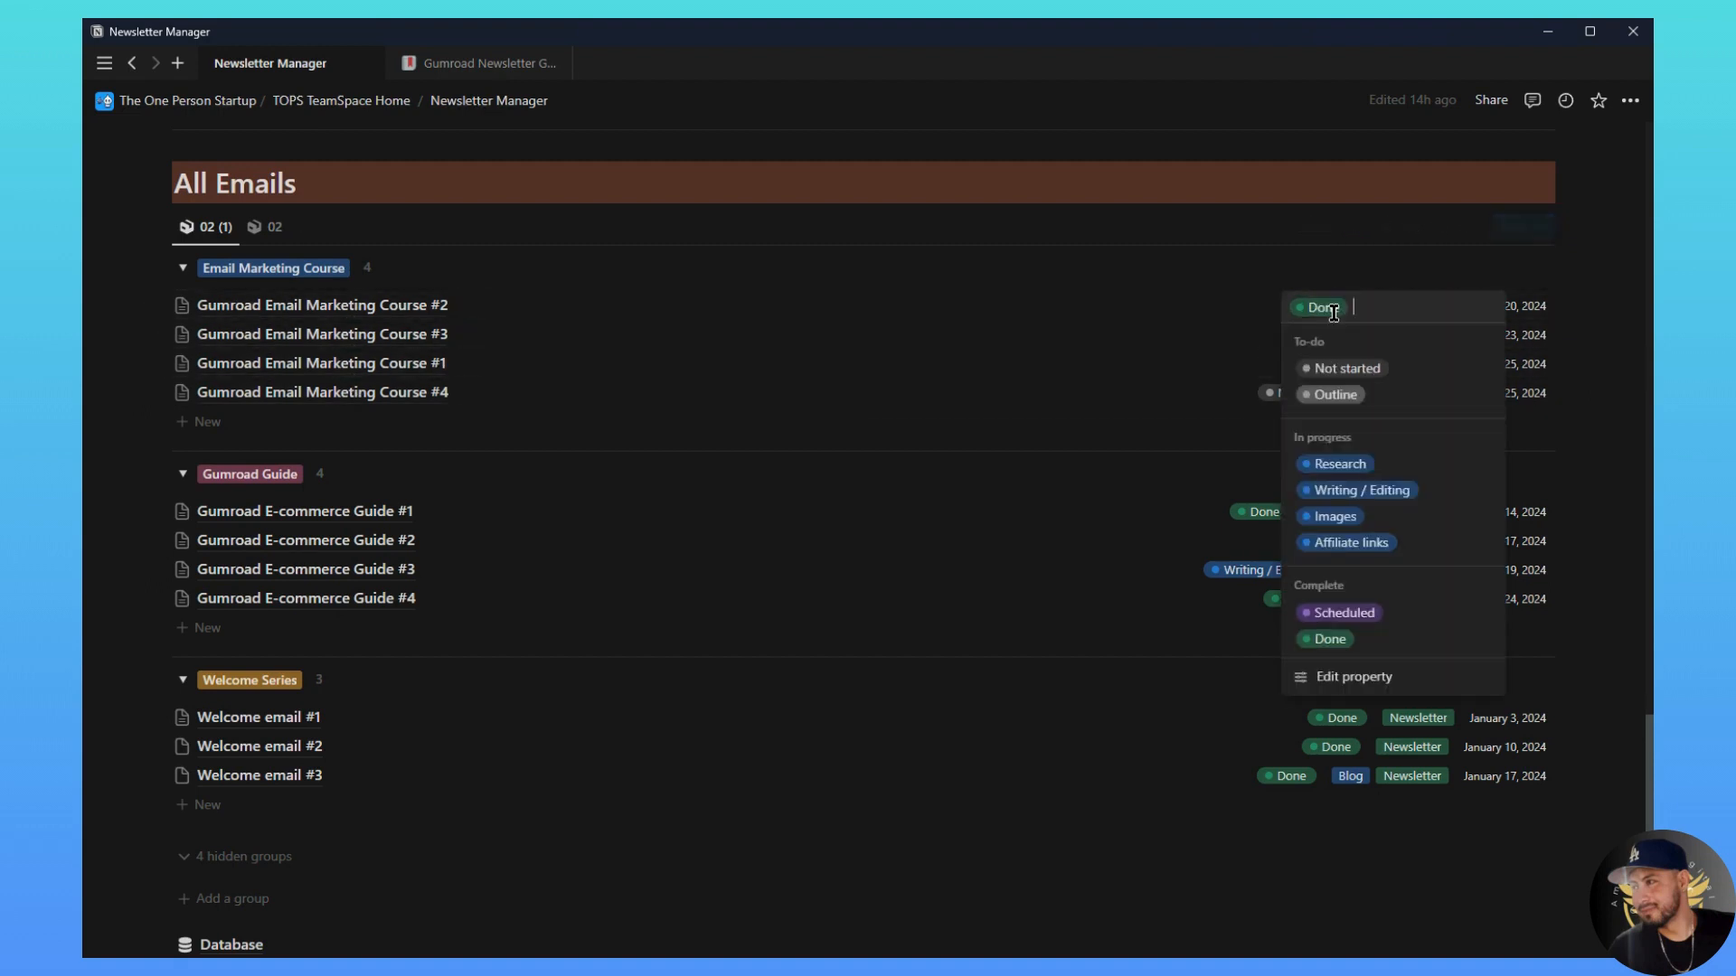
left_click(1236, 355)
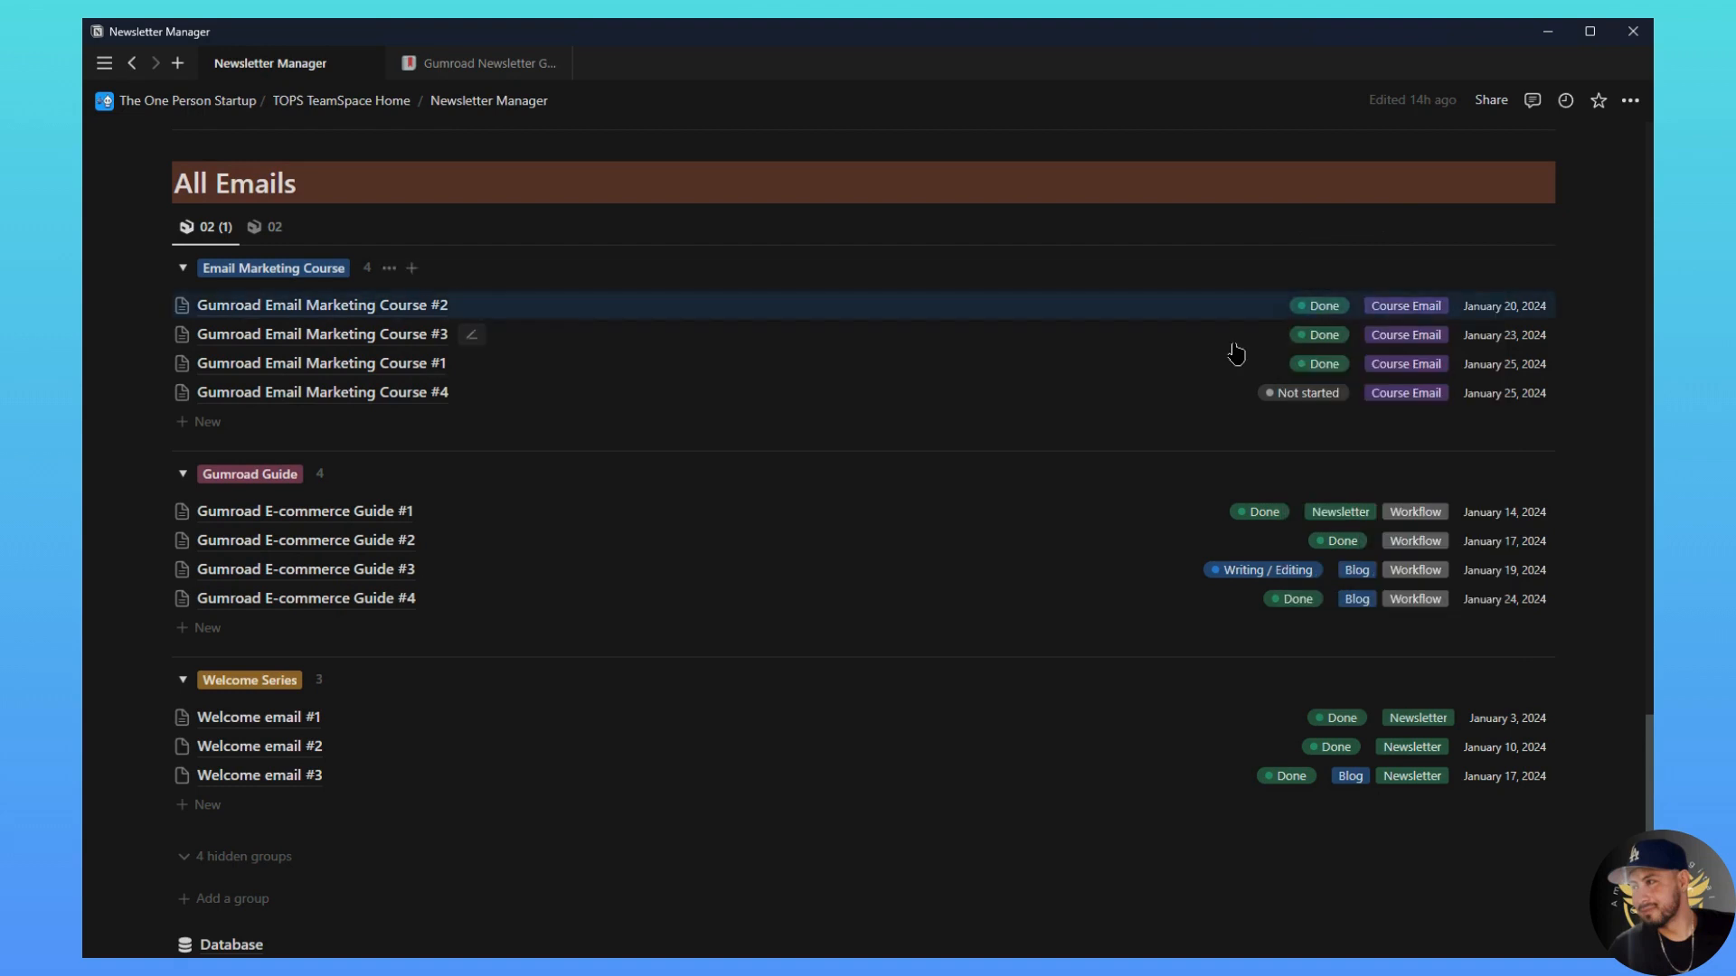
left_click(1411, 344)
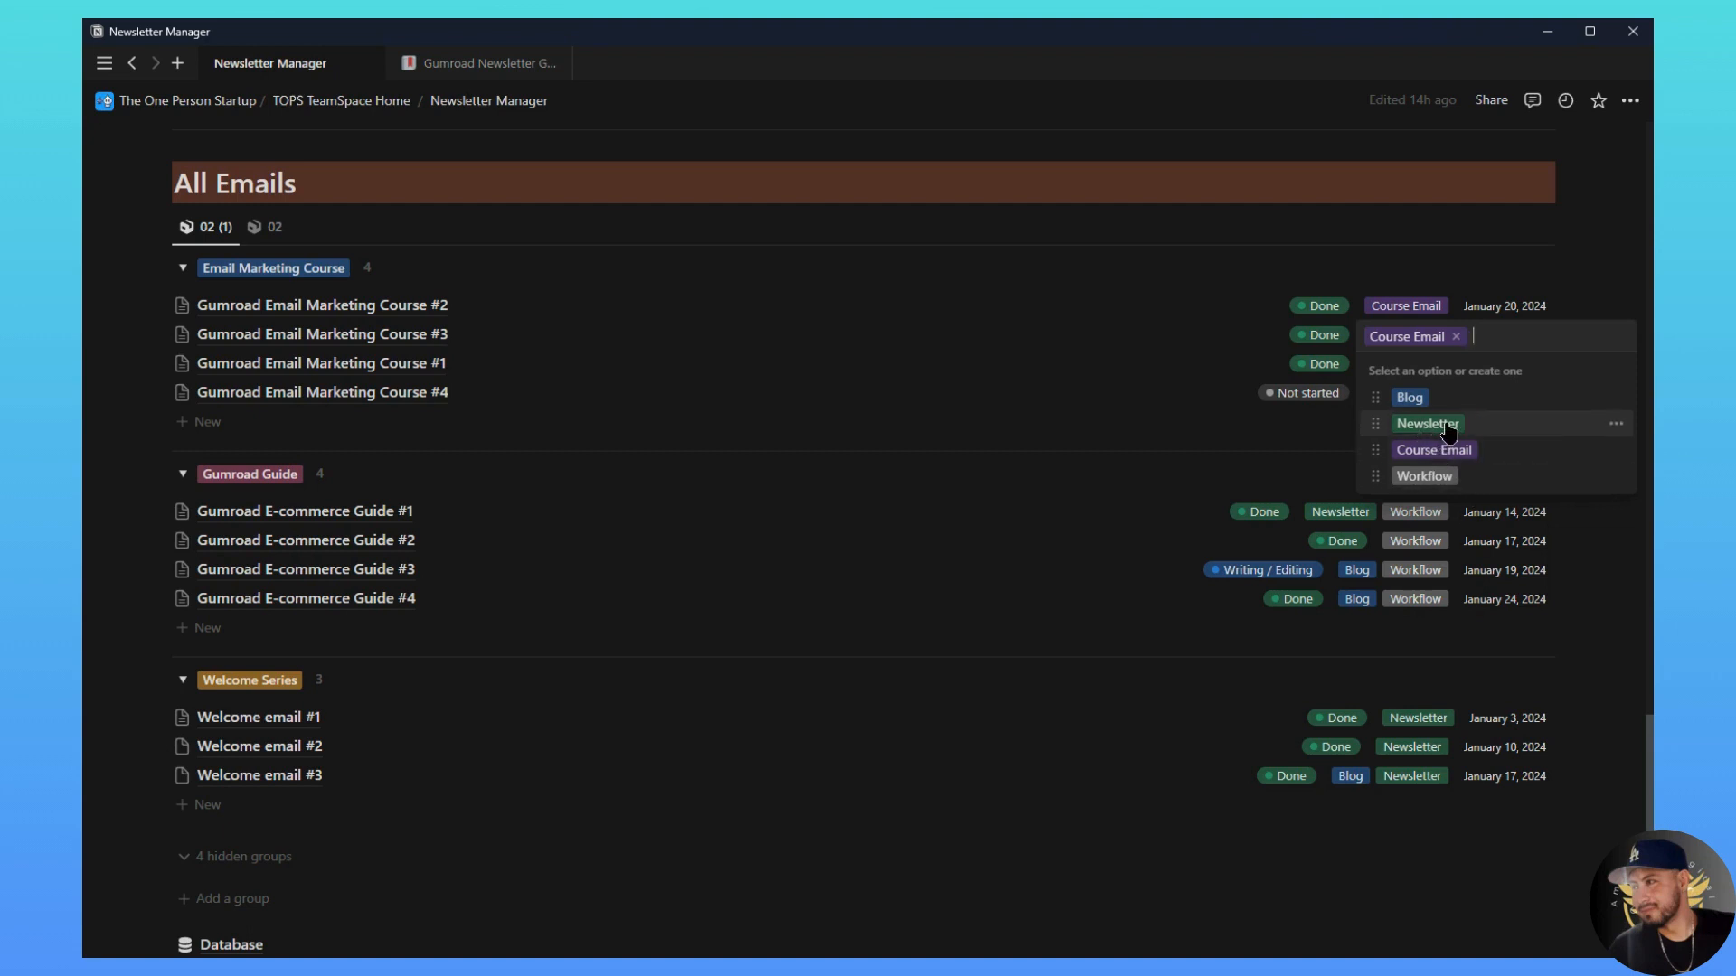
key("Escape")
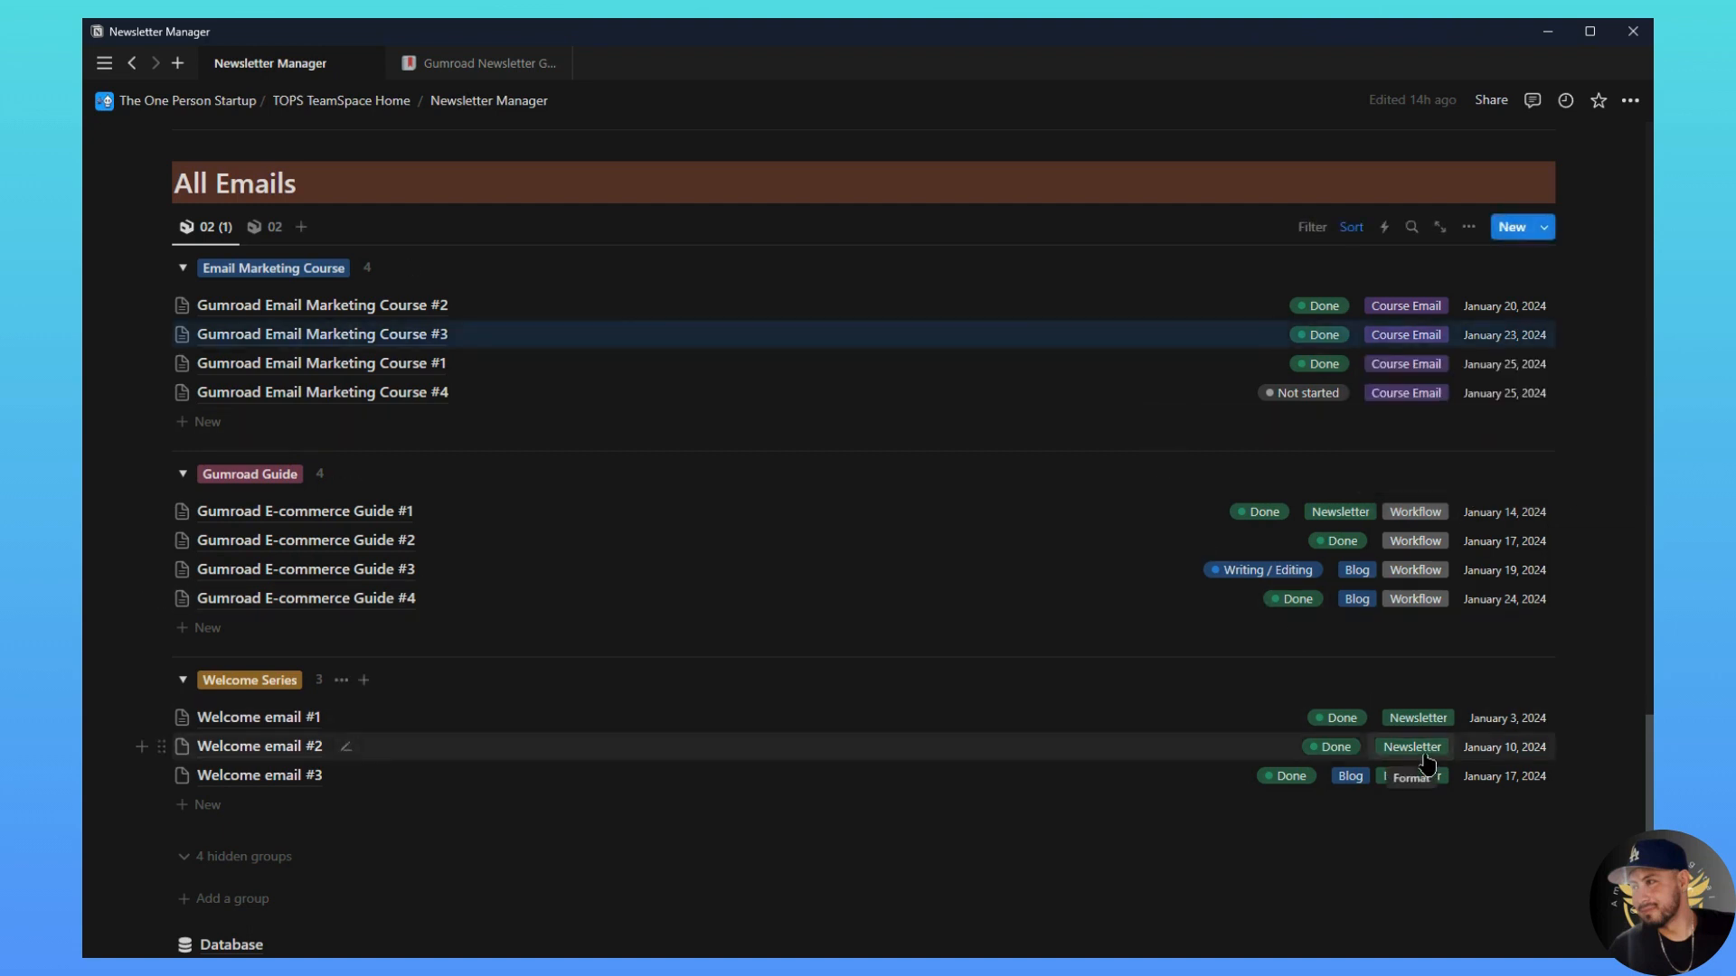
Step: Inspect the format tags and available format options of Welcome email #2 and Welcome email #3 without changing them
scroll(615, 753, "down", 1)
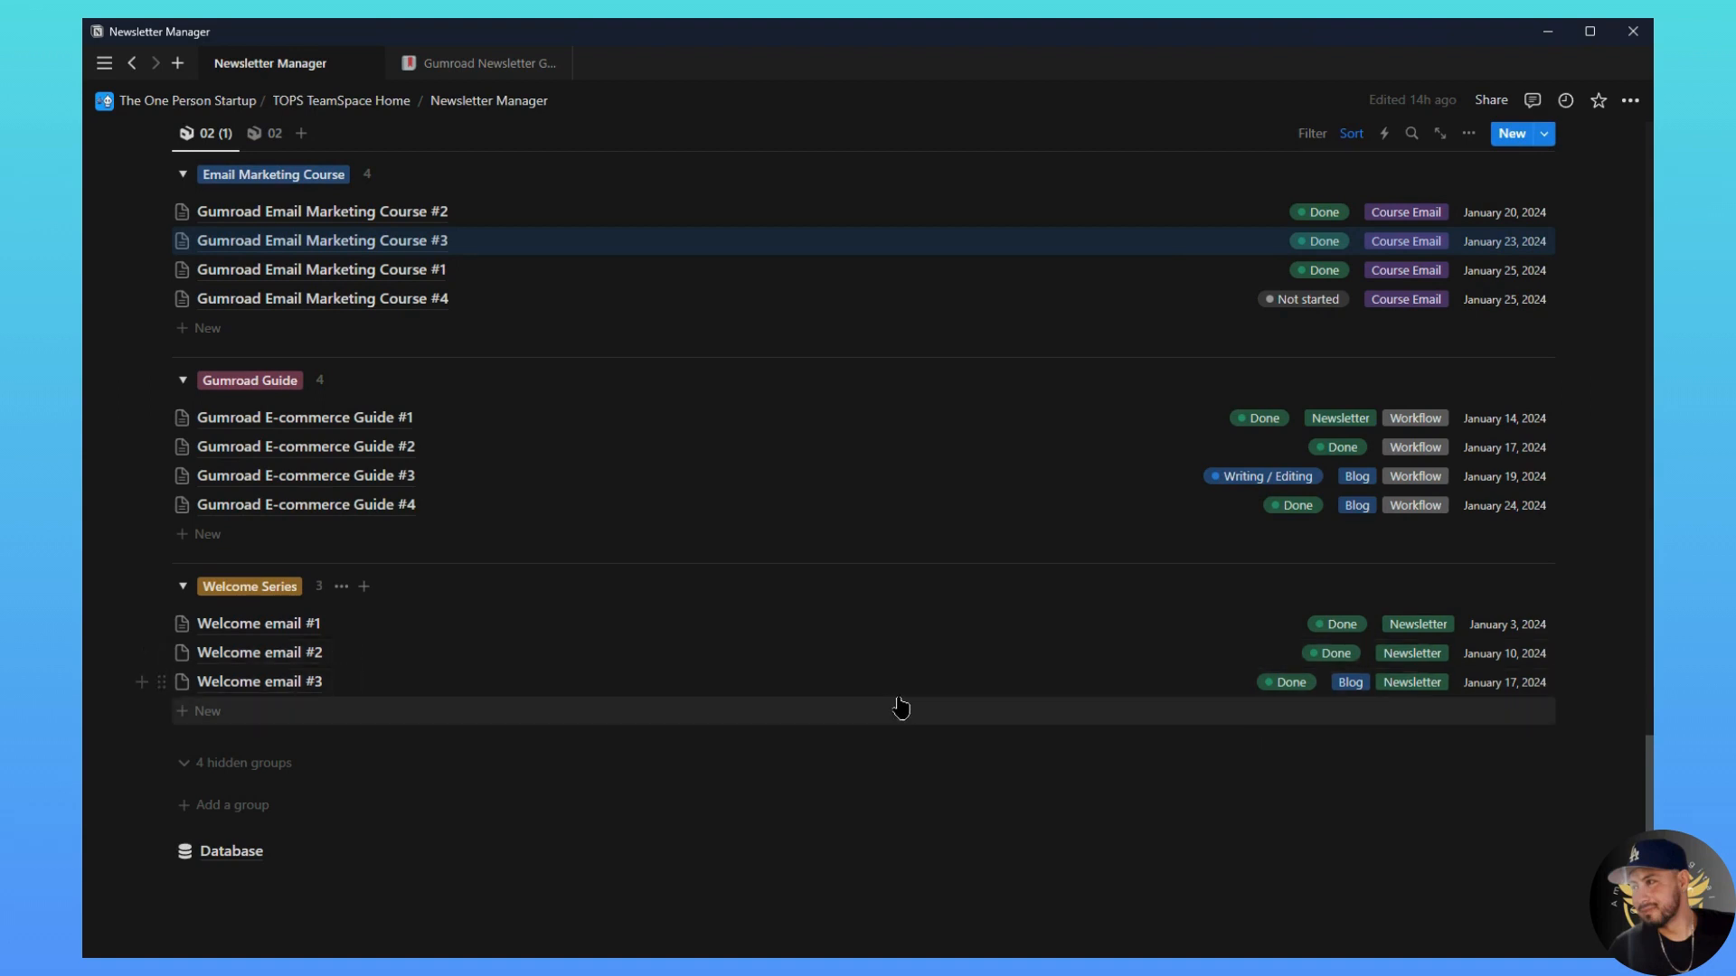
left_click(1426, 651)
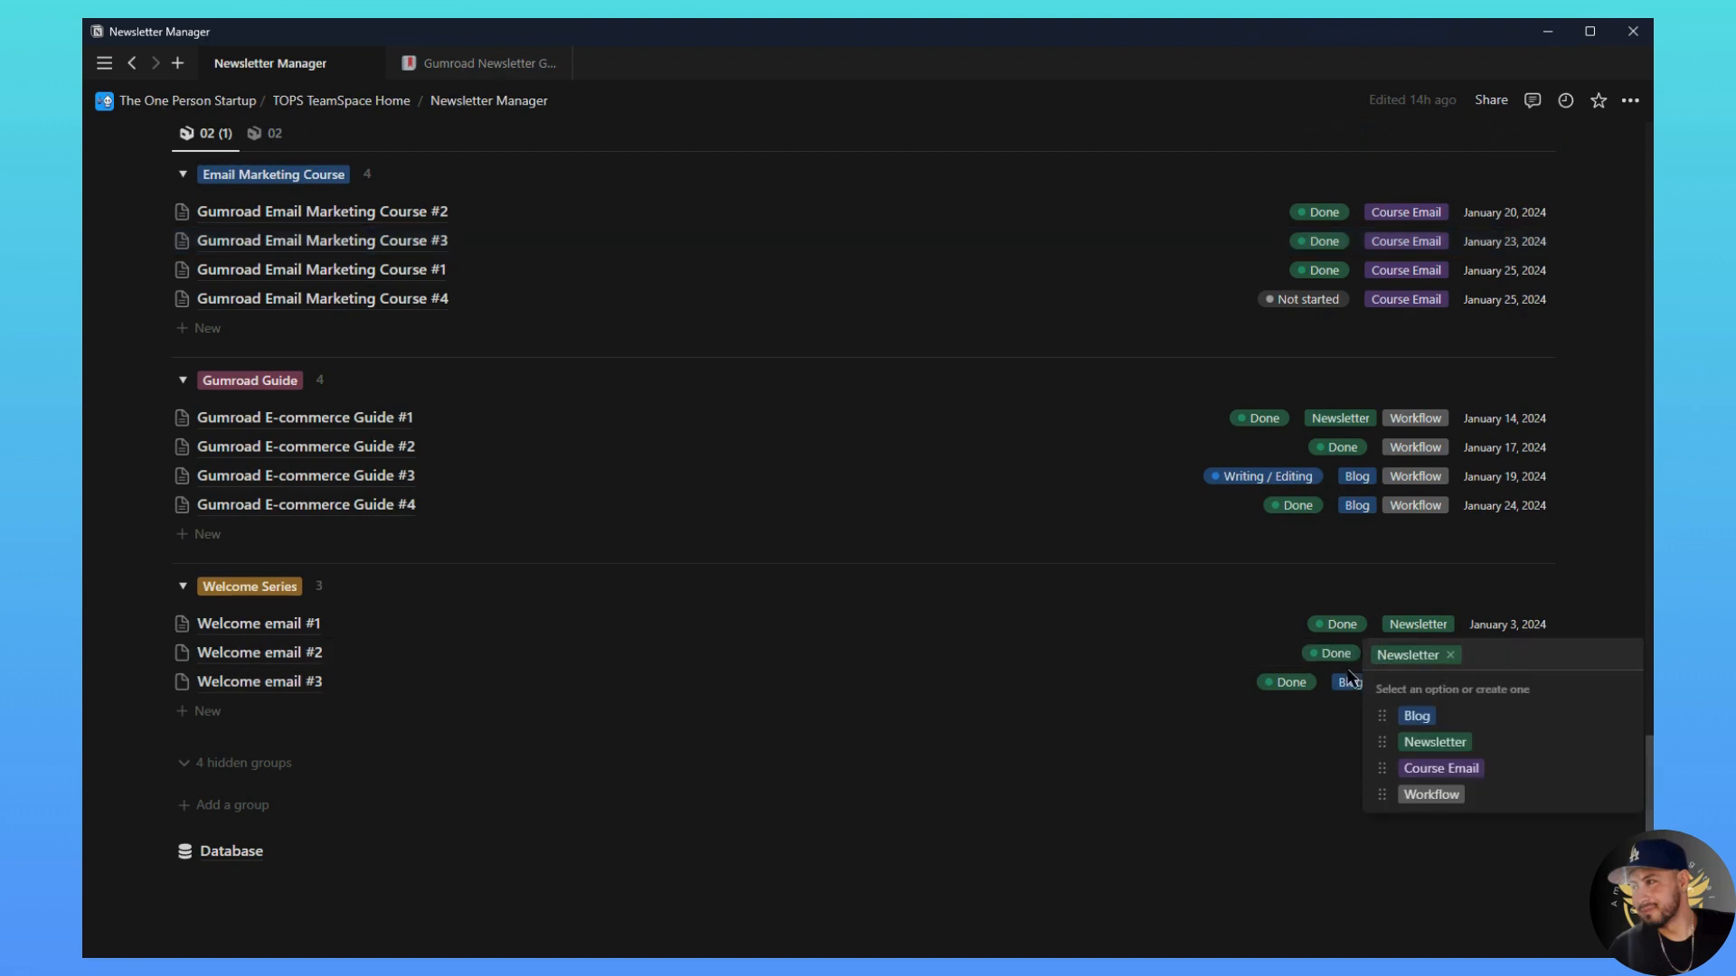
key("Escape")
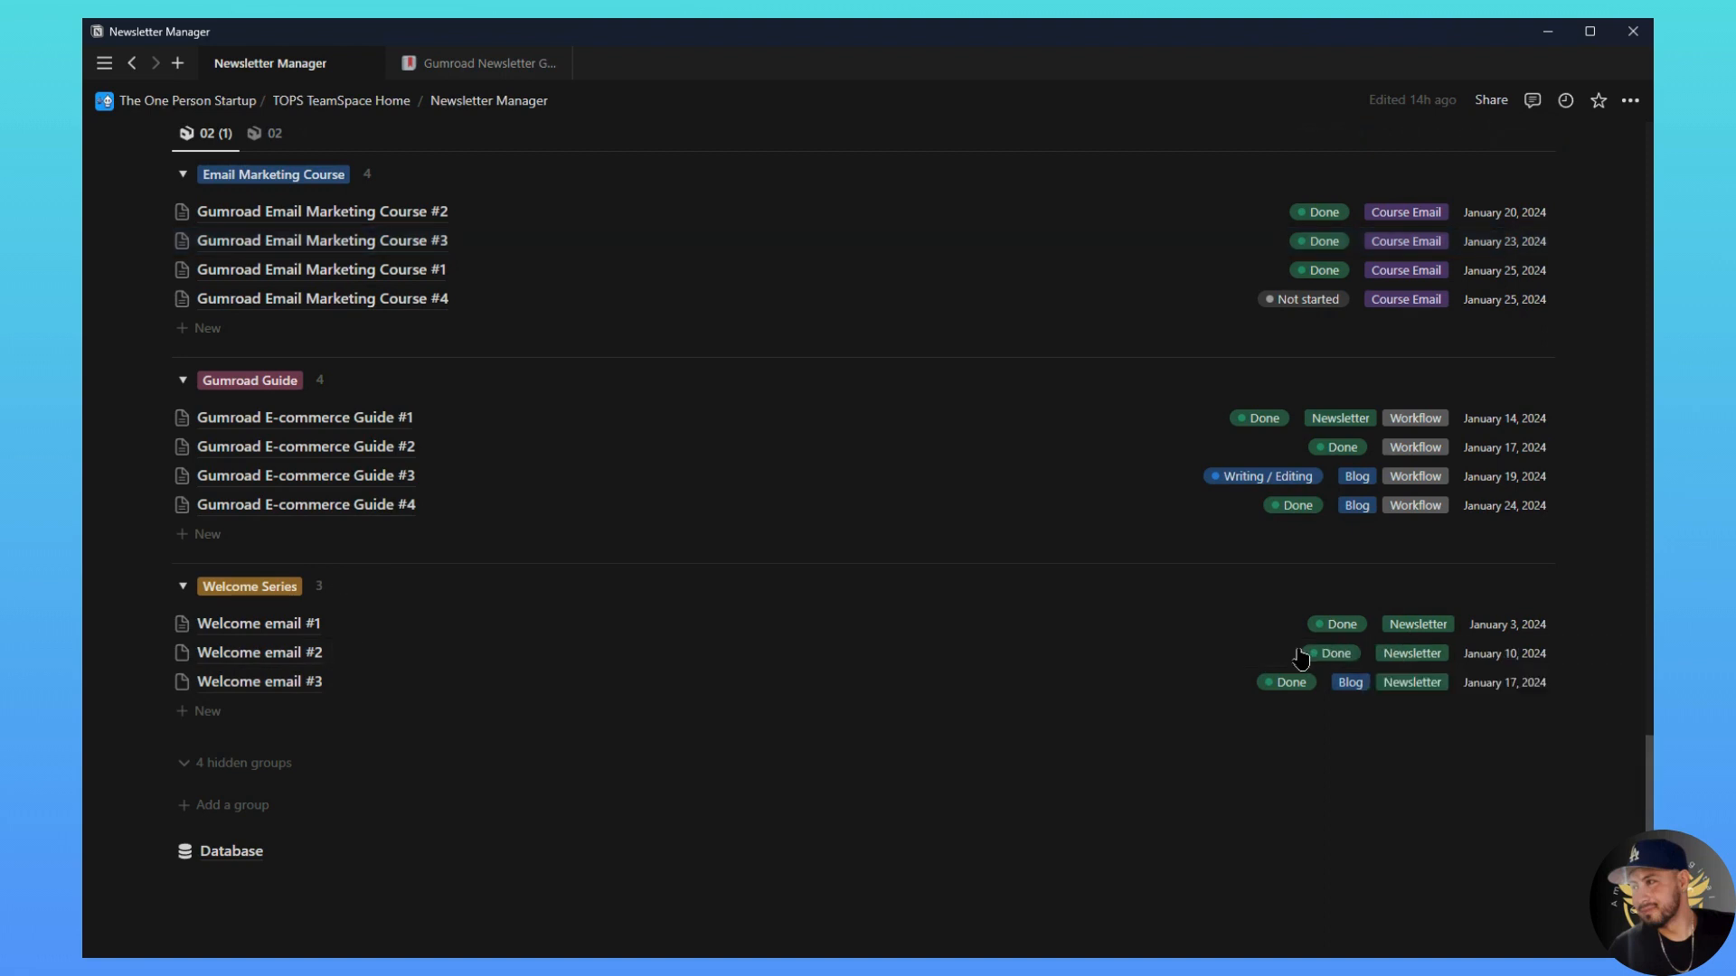
left_click(1413, 687)
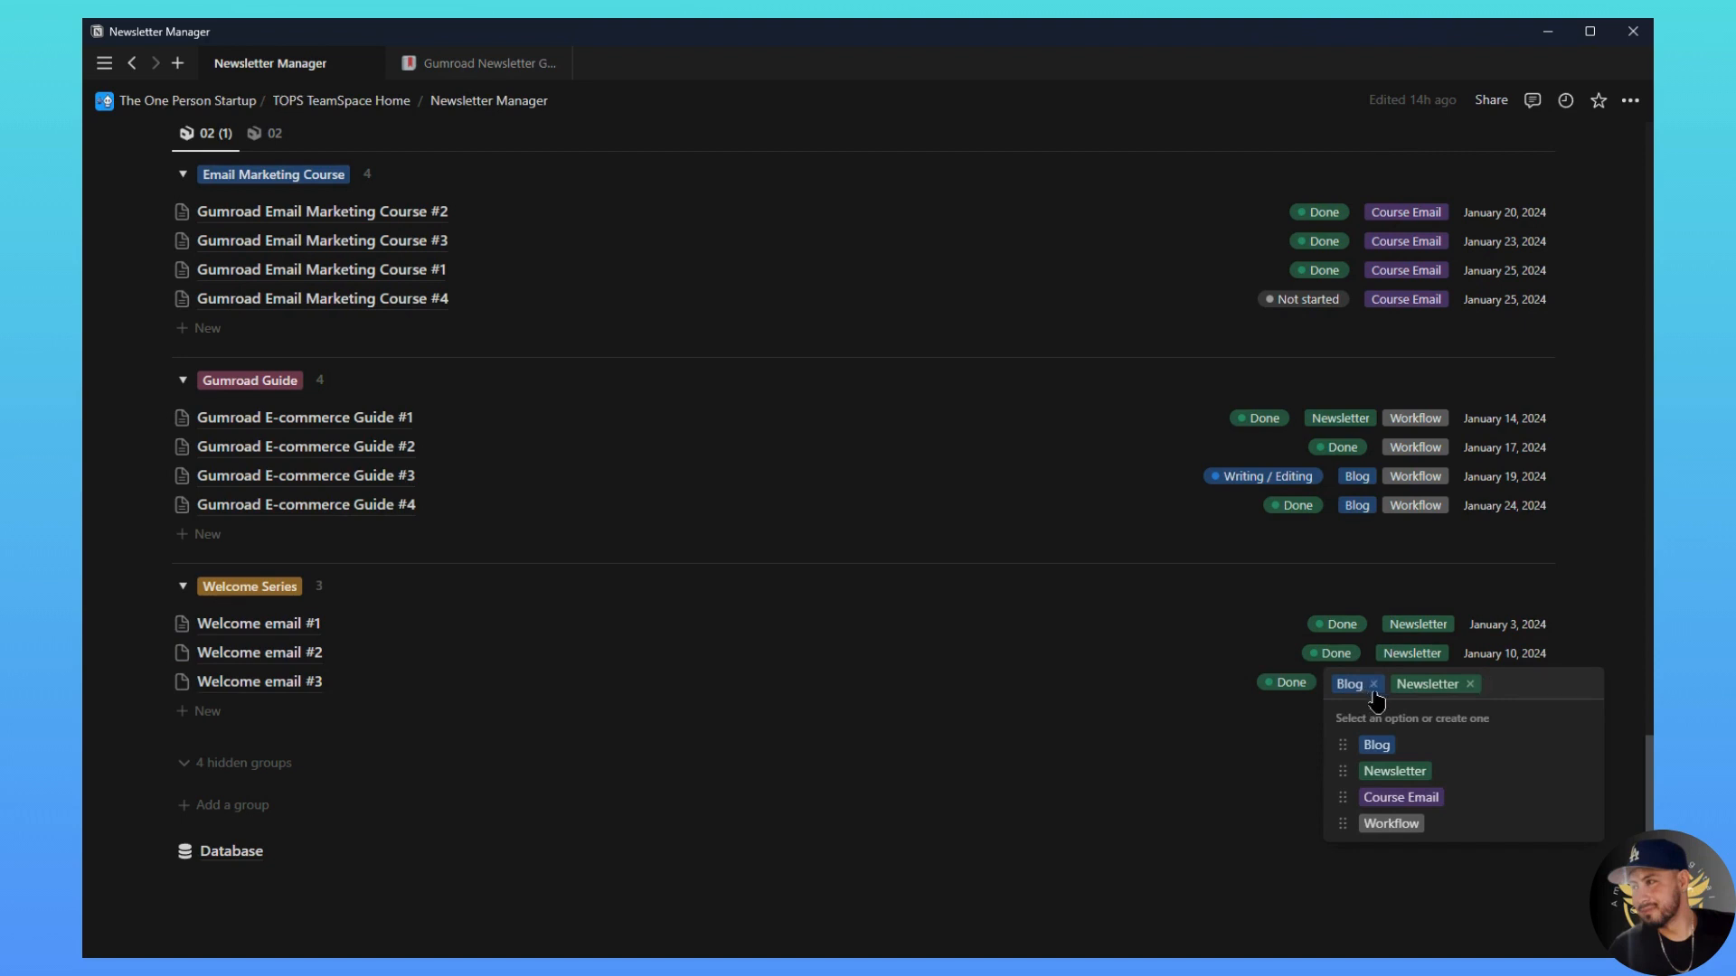
left_click(1420, 657)
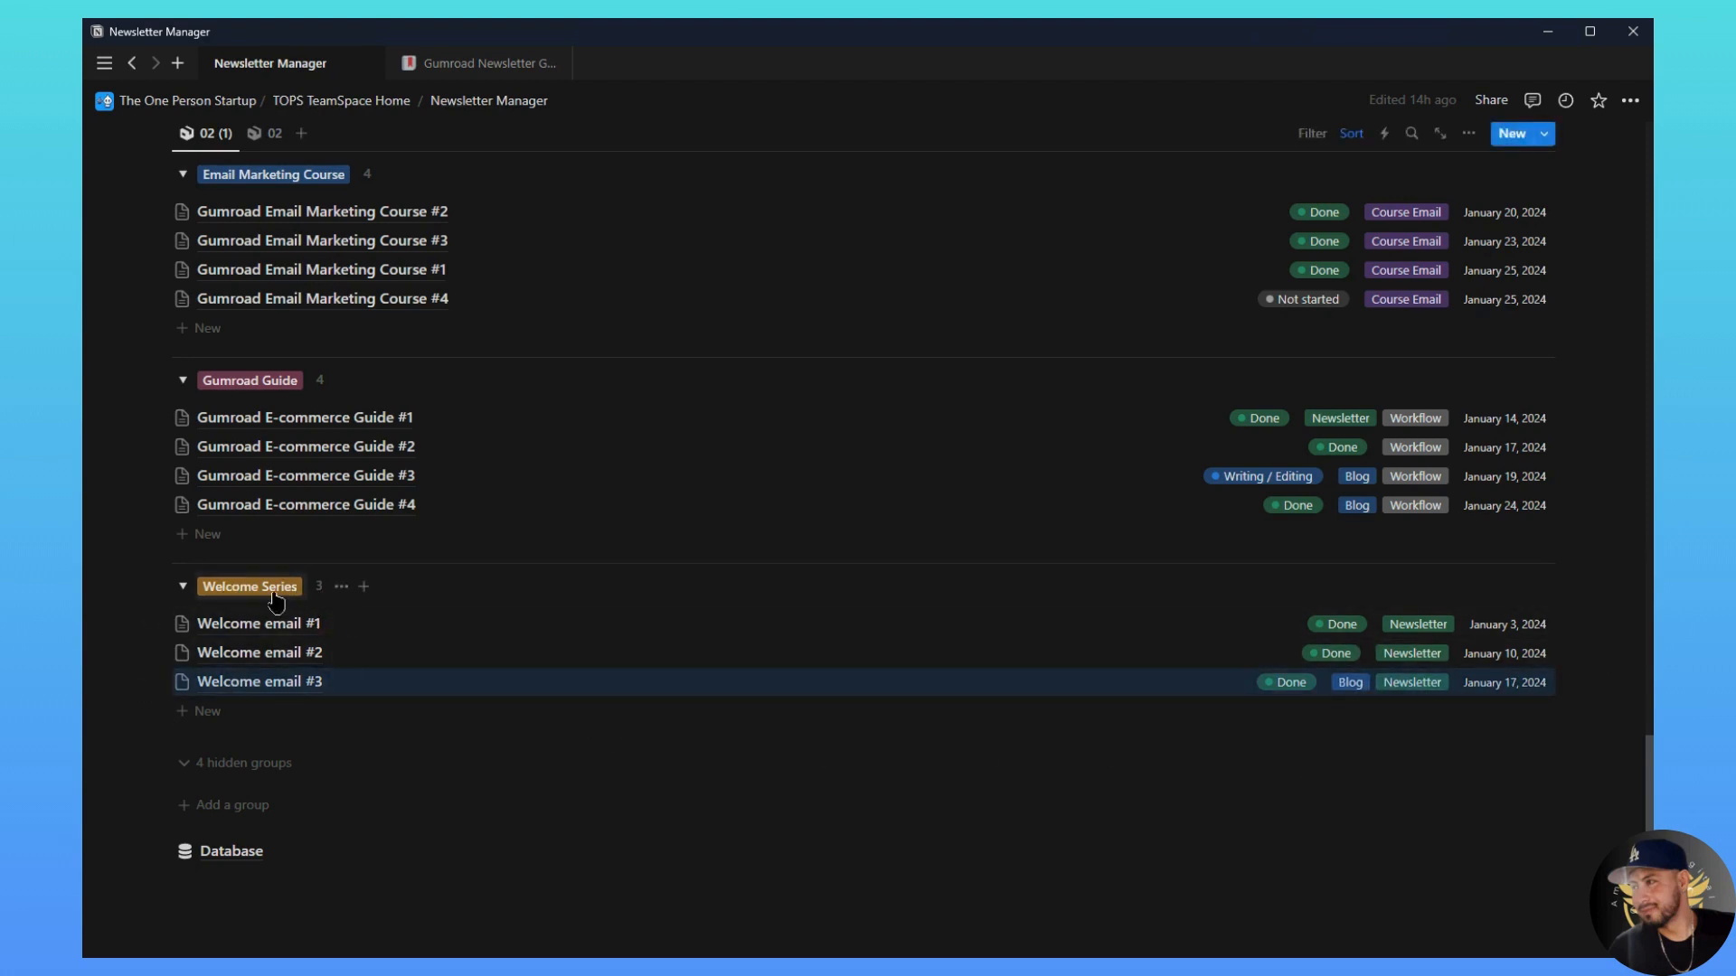
Step: Expand the hidden workflow groups below Welcome Series and review the Newsletter, Nurture email, Sequence email and No Workflow groups
left_click(186, 765)
scroll(271, 776, "down", 3)
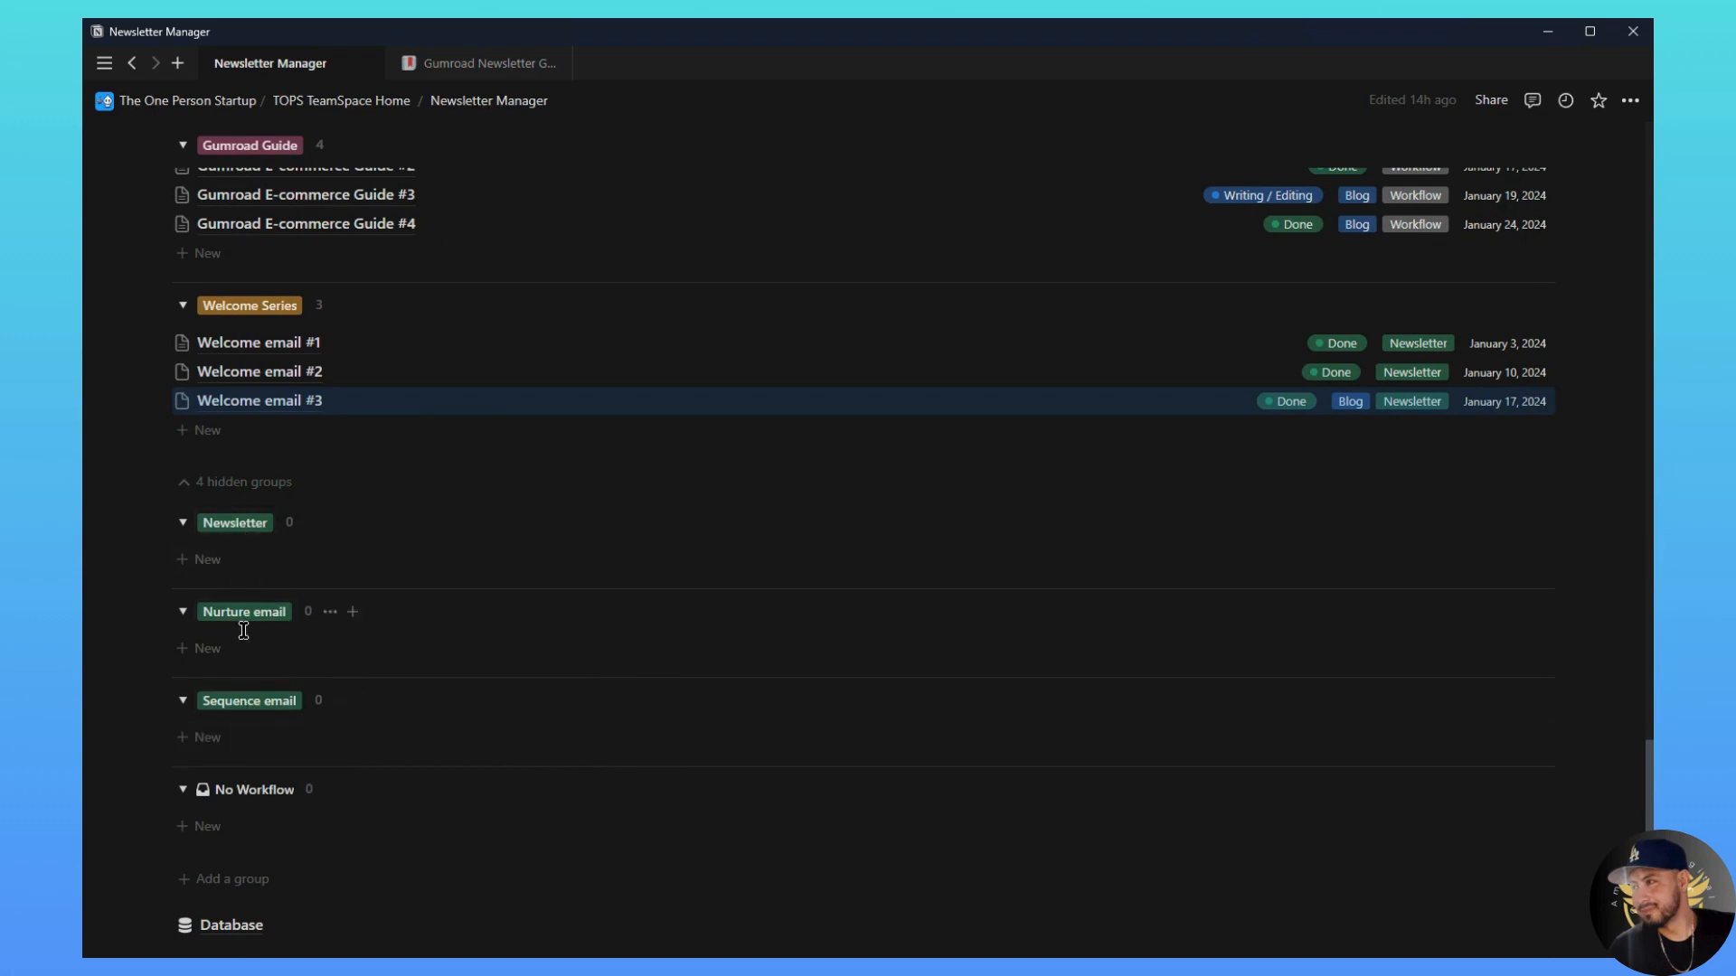
scroll(252, 566, "down", 1)
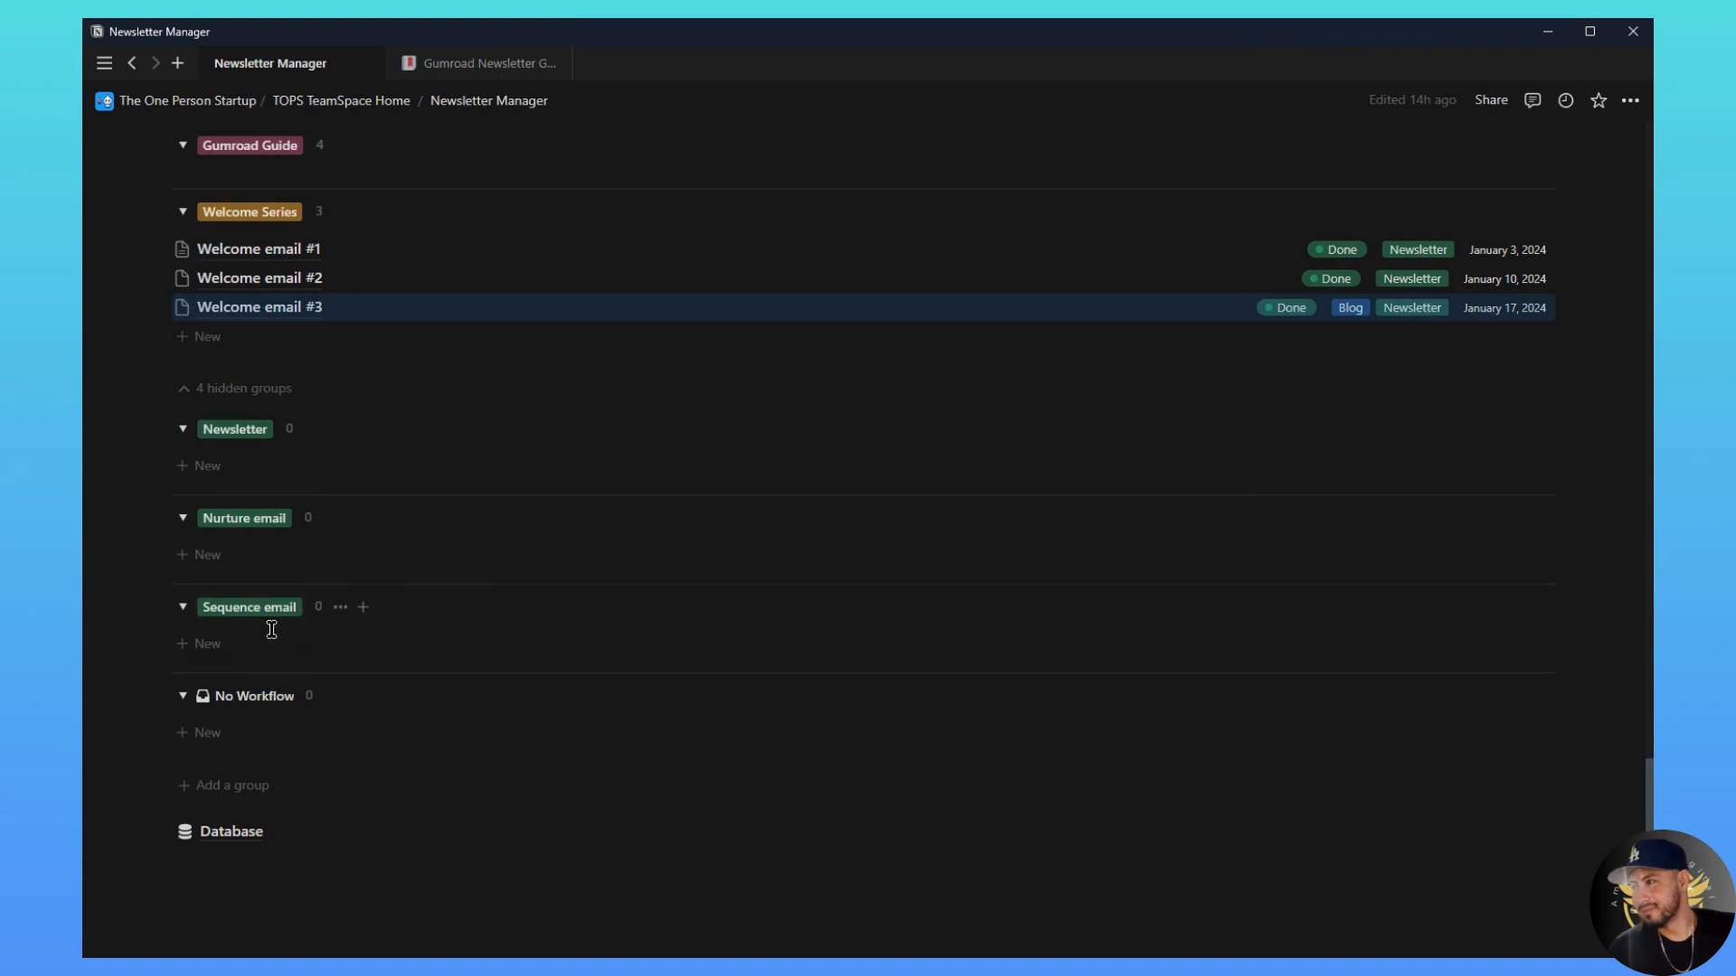
scroll(307, 685, "up", 1)
scroll(302, 685, "up", 2)
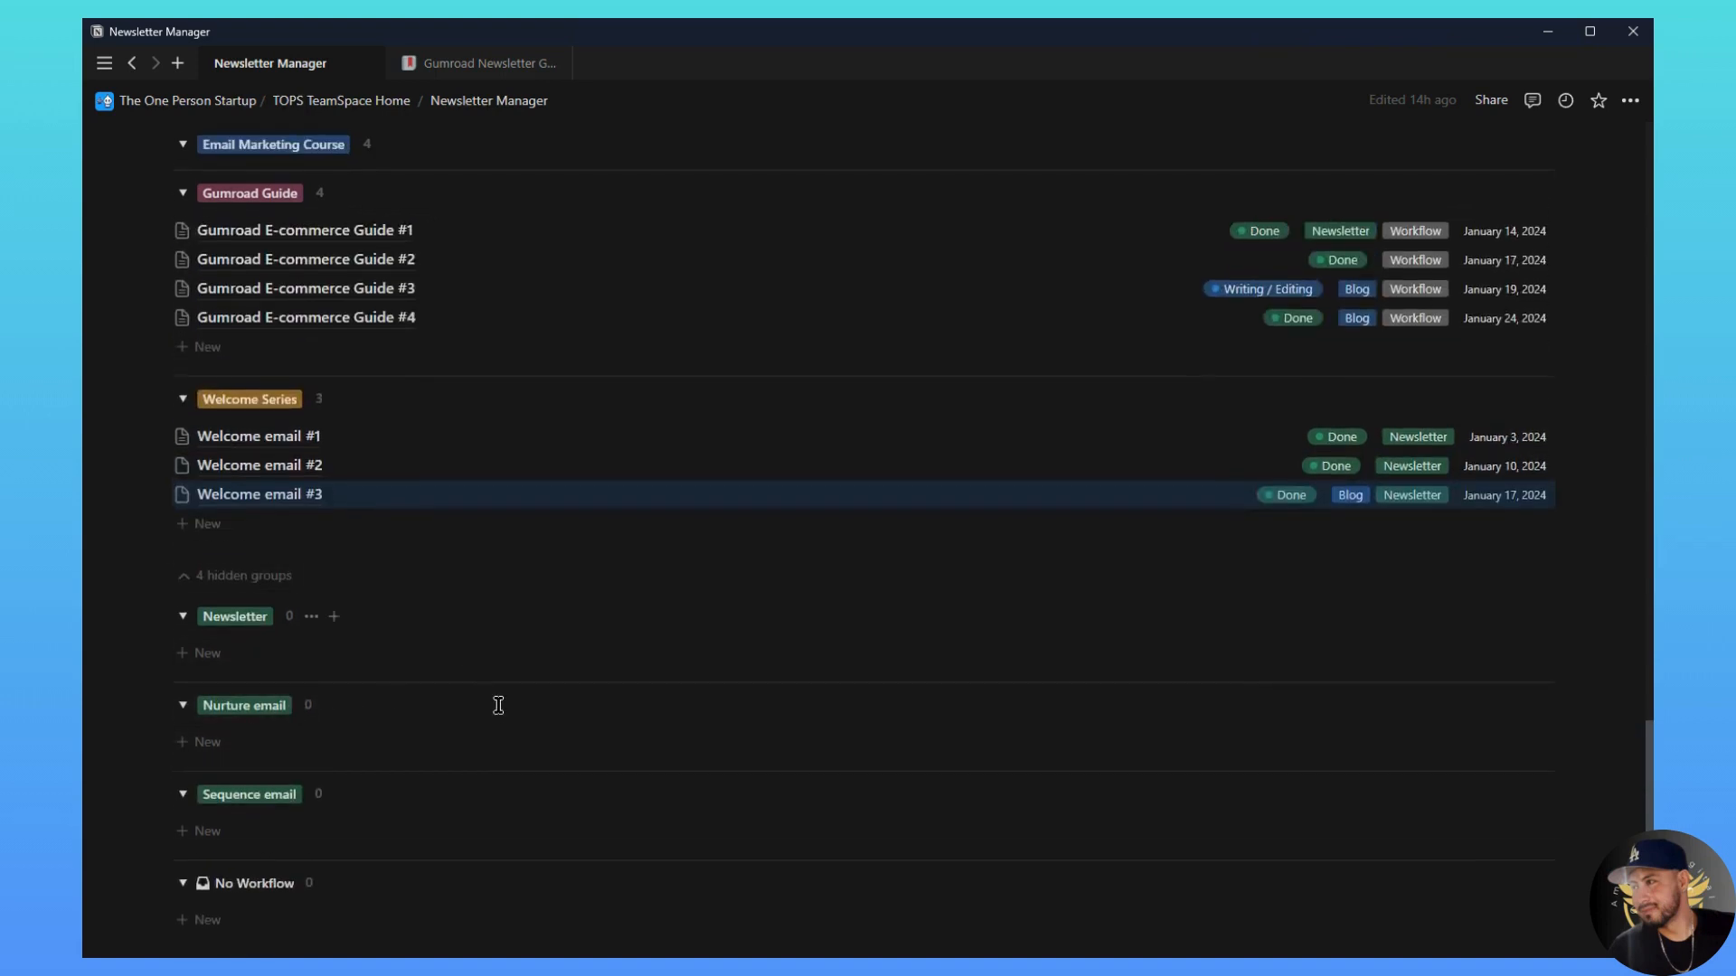
Step: Open Gumroad E-commerce Guide #1 from the Gumroad Guide group and read its properties and email text
scroll(569, 426, "up", 2)
scroll(1073, 624, "up", 2)
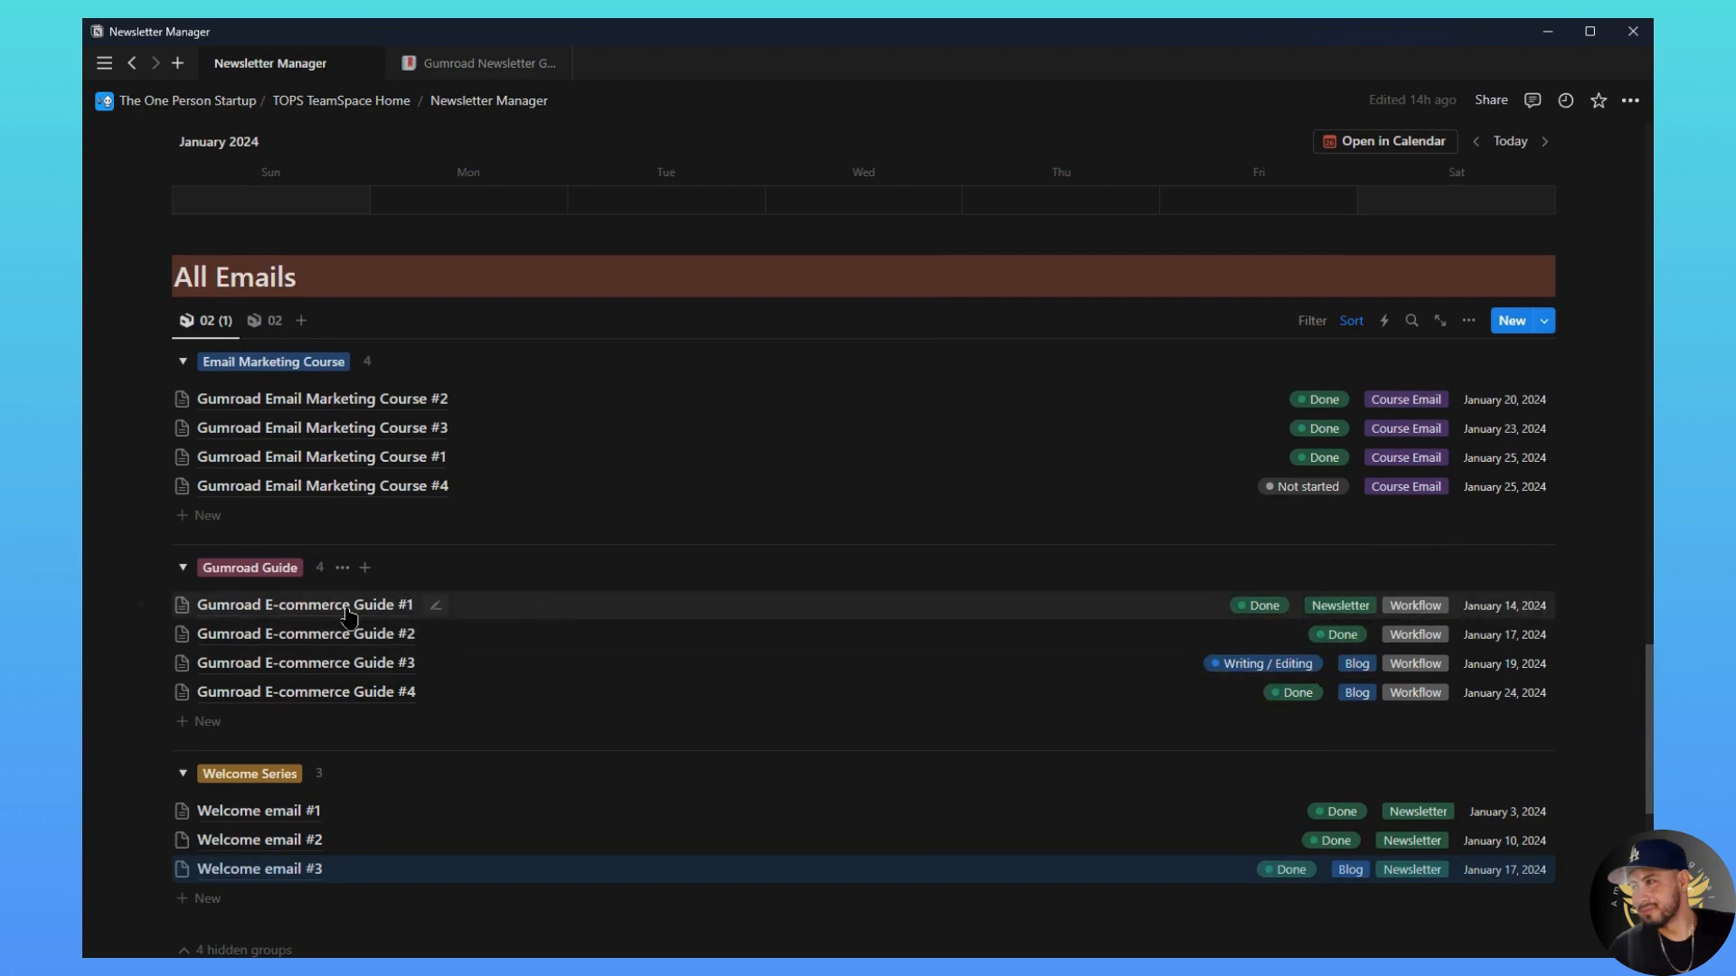
left_click(305, 615)
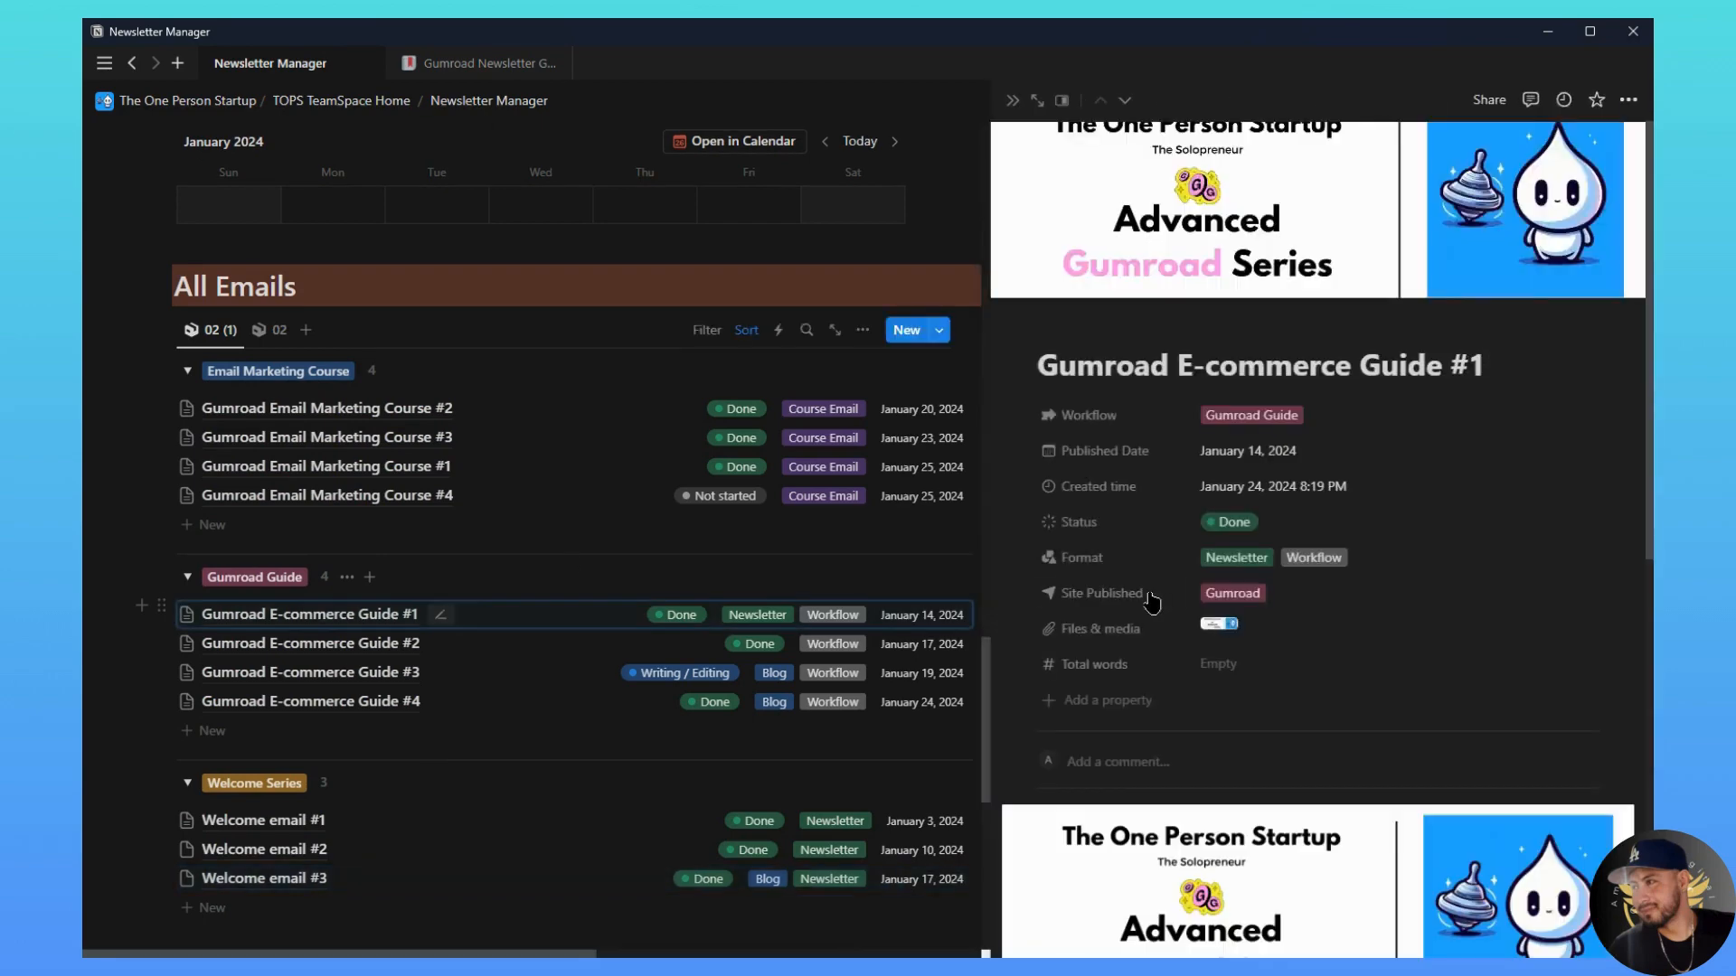
scroll(1180, 704, "down", 10)
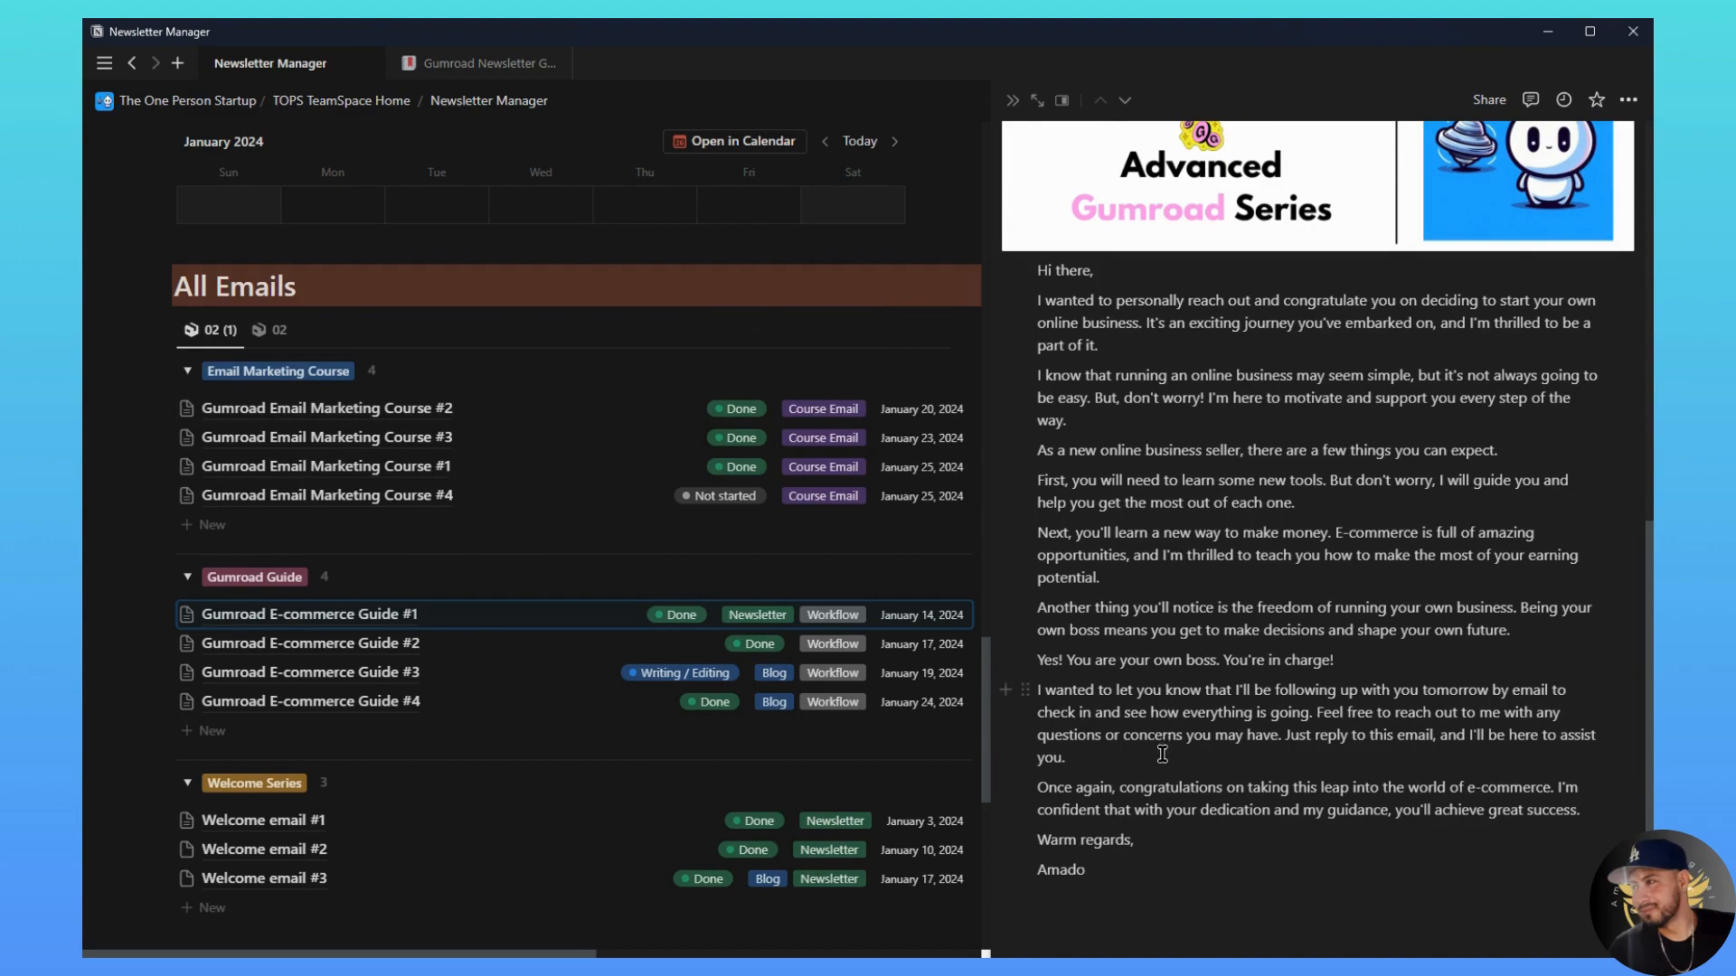
scroll(1121, 714, "up", 2)
scroll(1067, 651, "down", 2)
Step: Narrow the page preview and open Gumroad Email Marketing Course #3 in it to check its properties
left_click_drag(981, 653, 1070, 643)
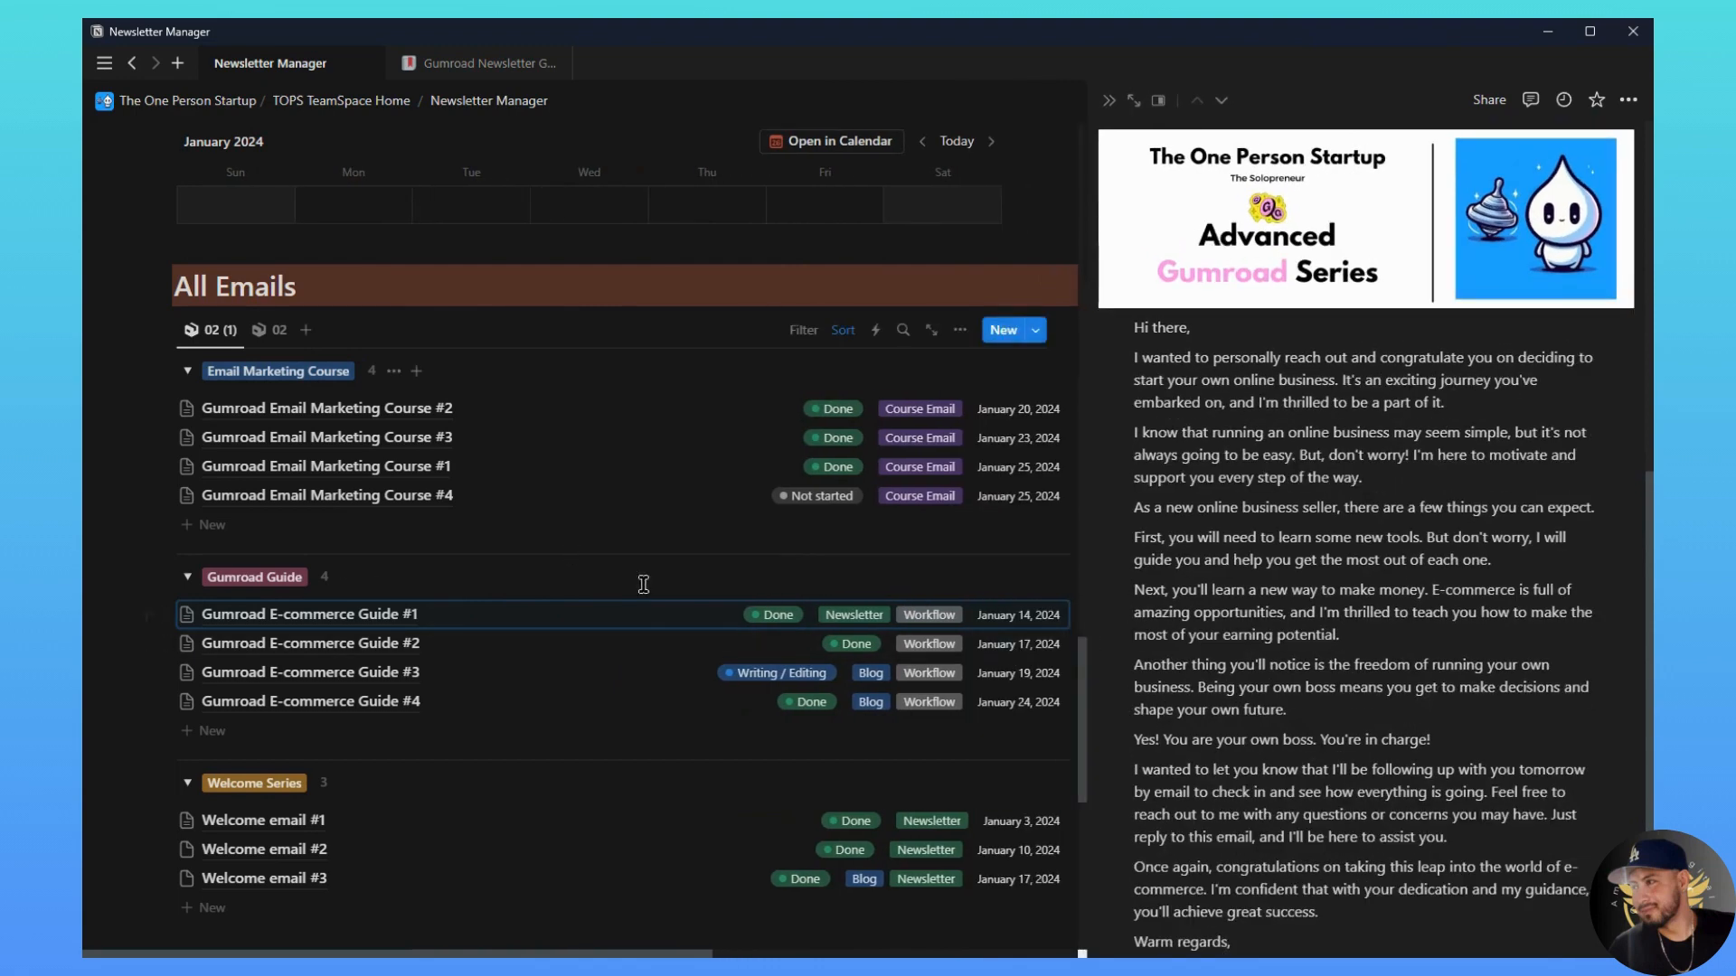
left_click(413, 441)
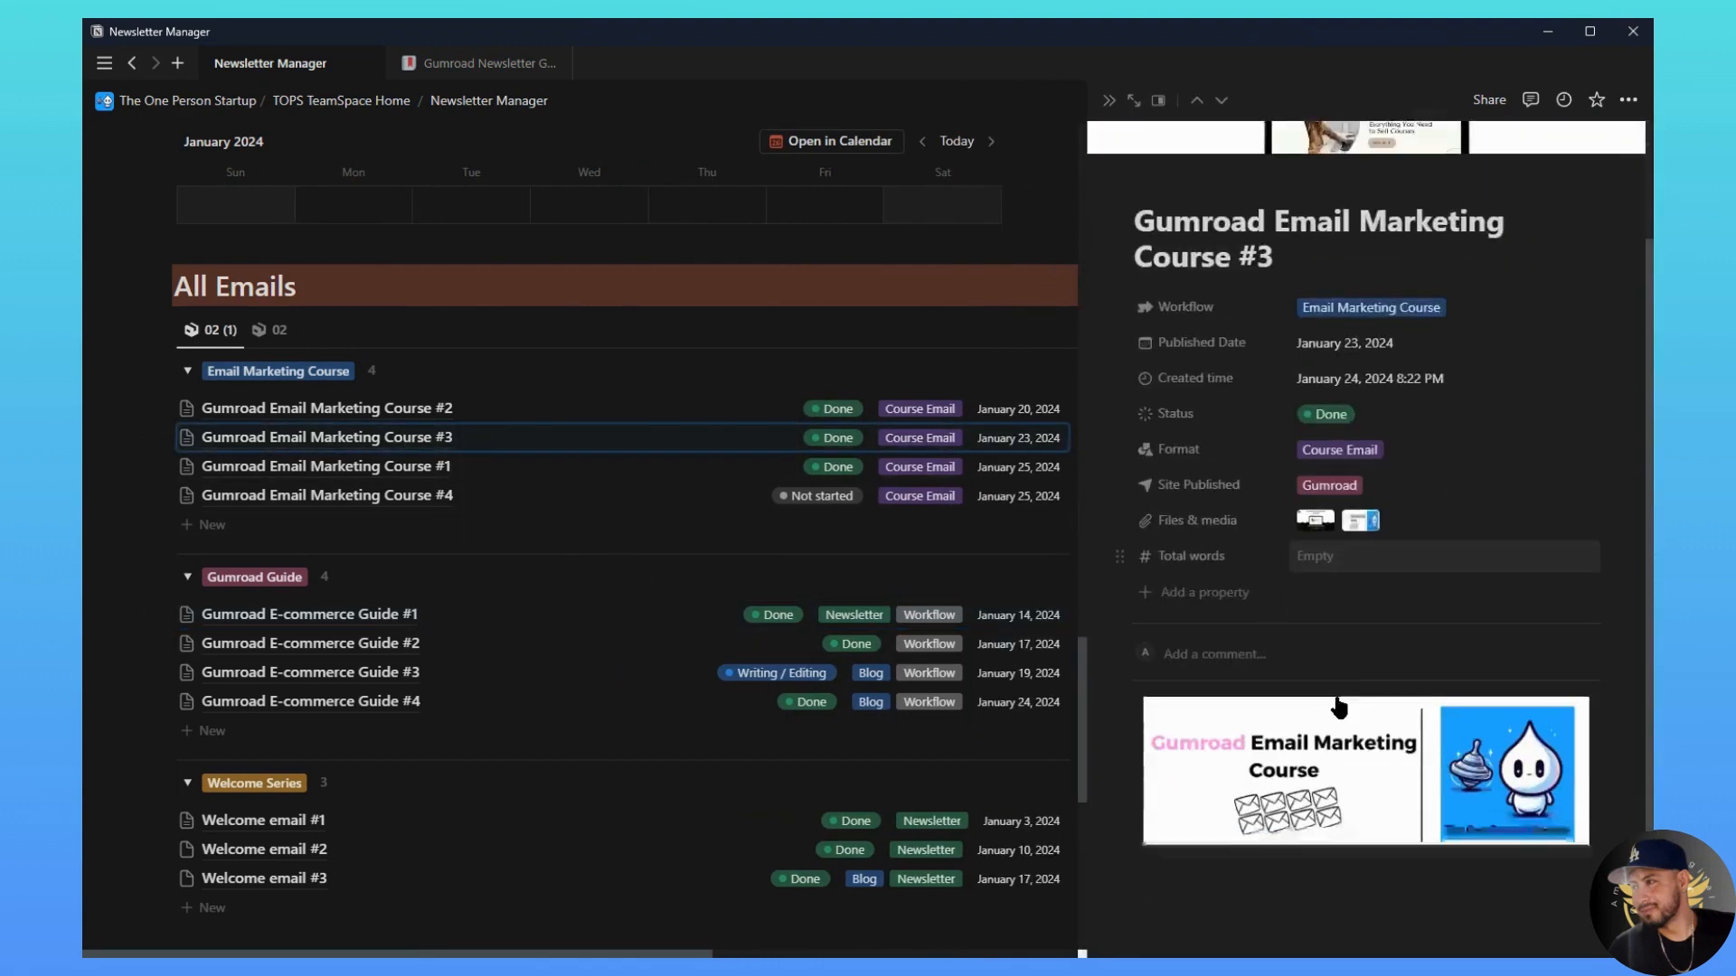
Step: Open Gumroad E-commerce Guide #4 from the Gumroad Guide group and read its properties, introduction and Affiliate Marketing section
left_click(346, 708)
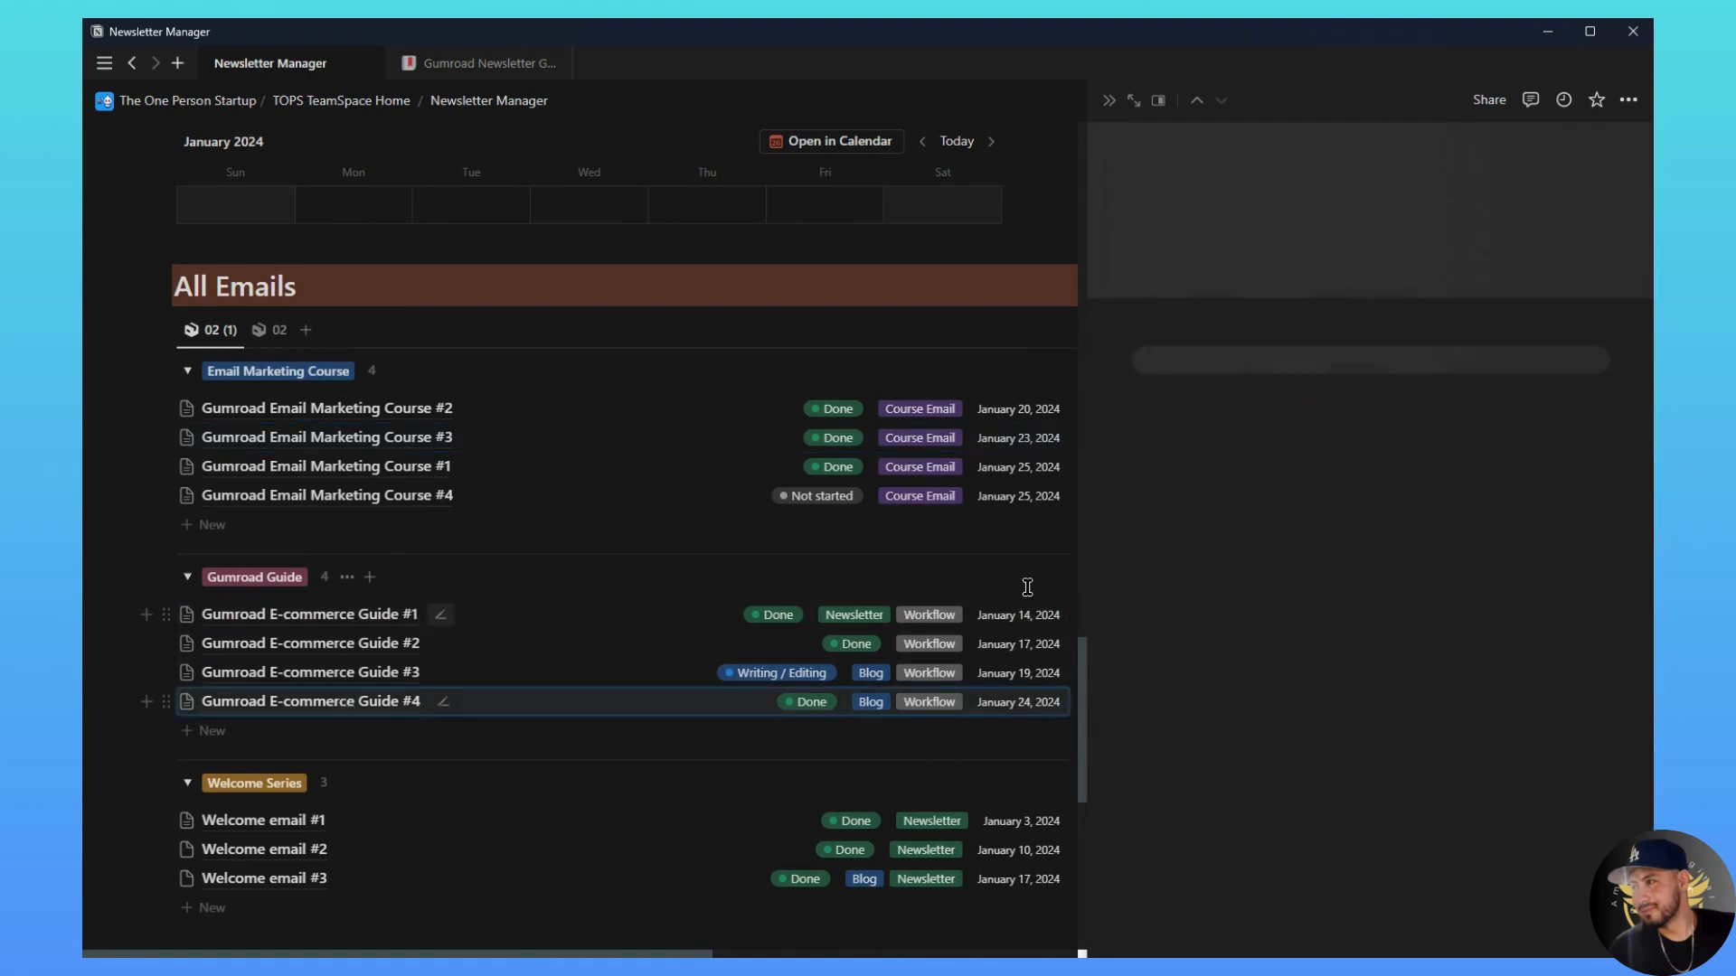
scroll(1353, 674, "down", 3)
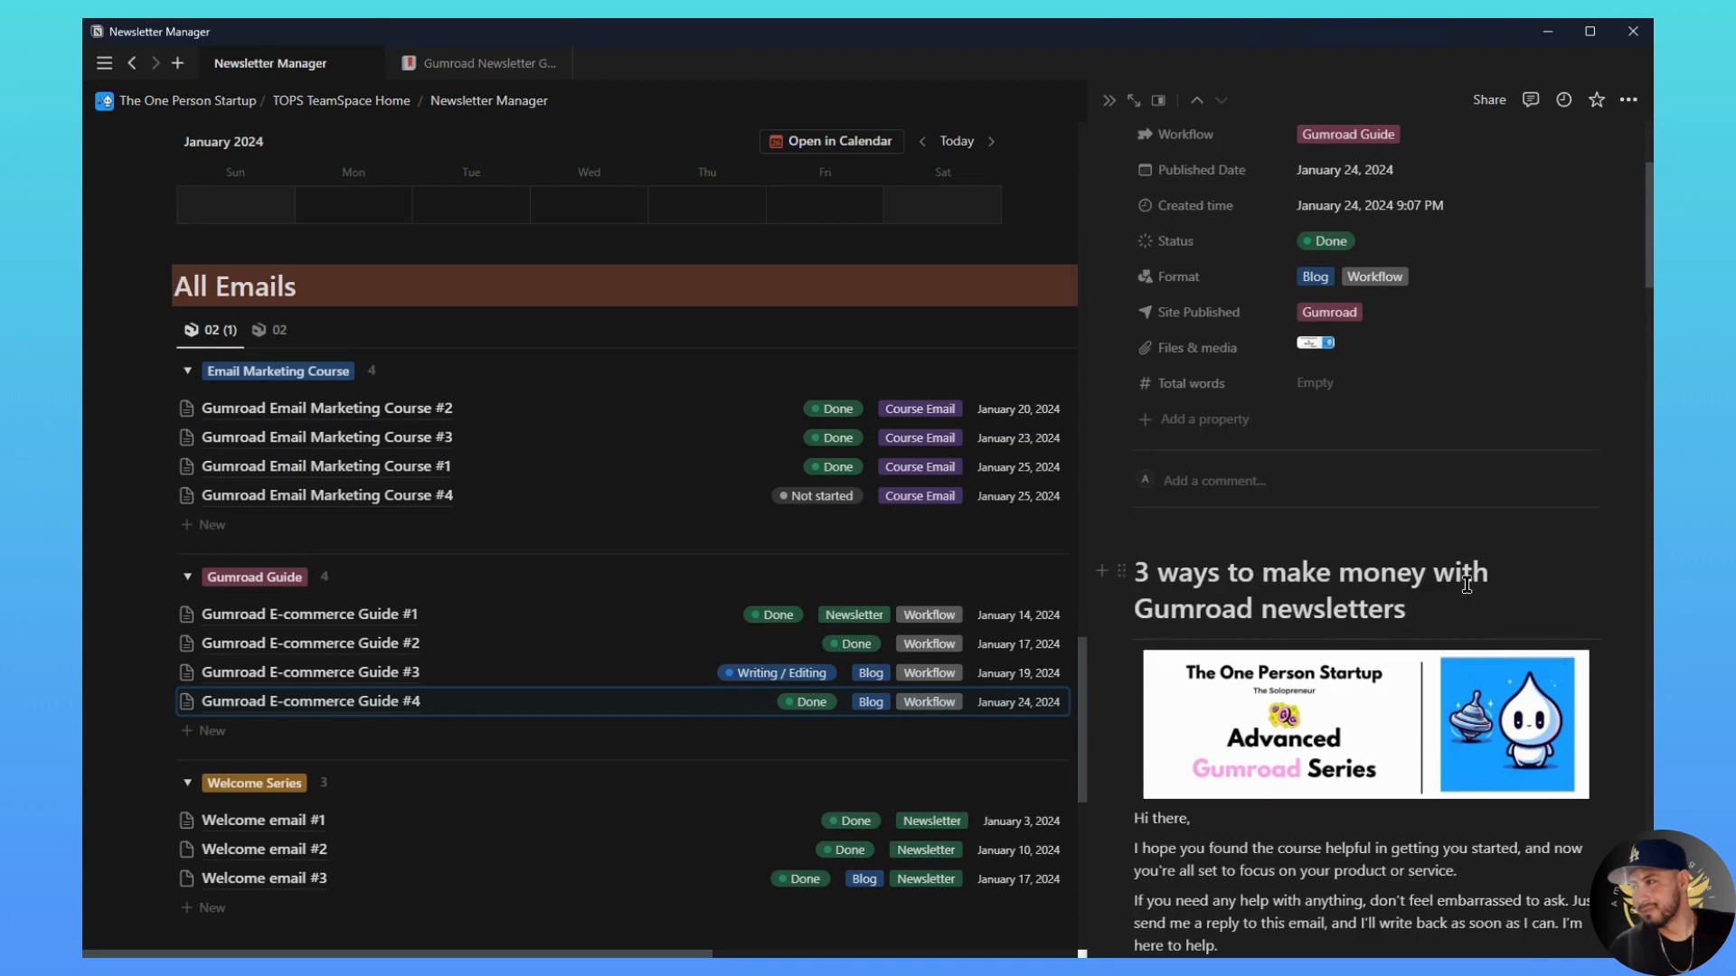
scroll(1266, 746, "down", 8)
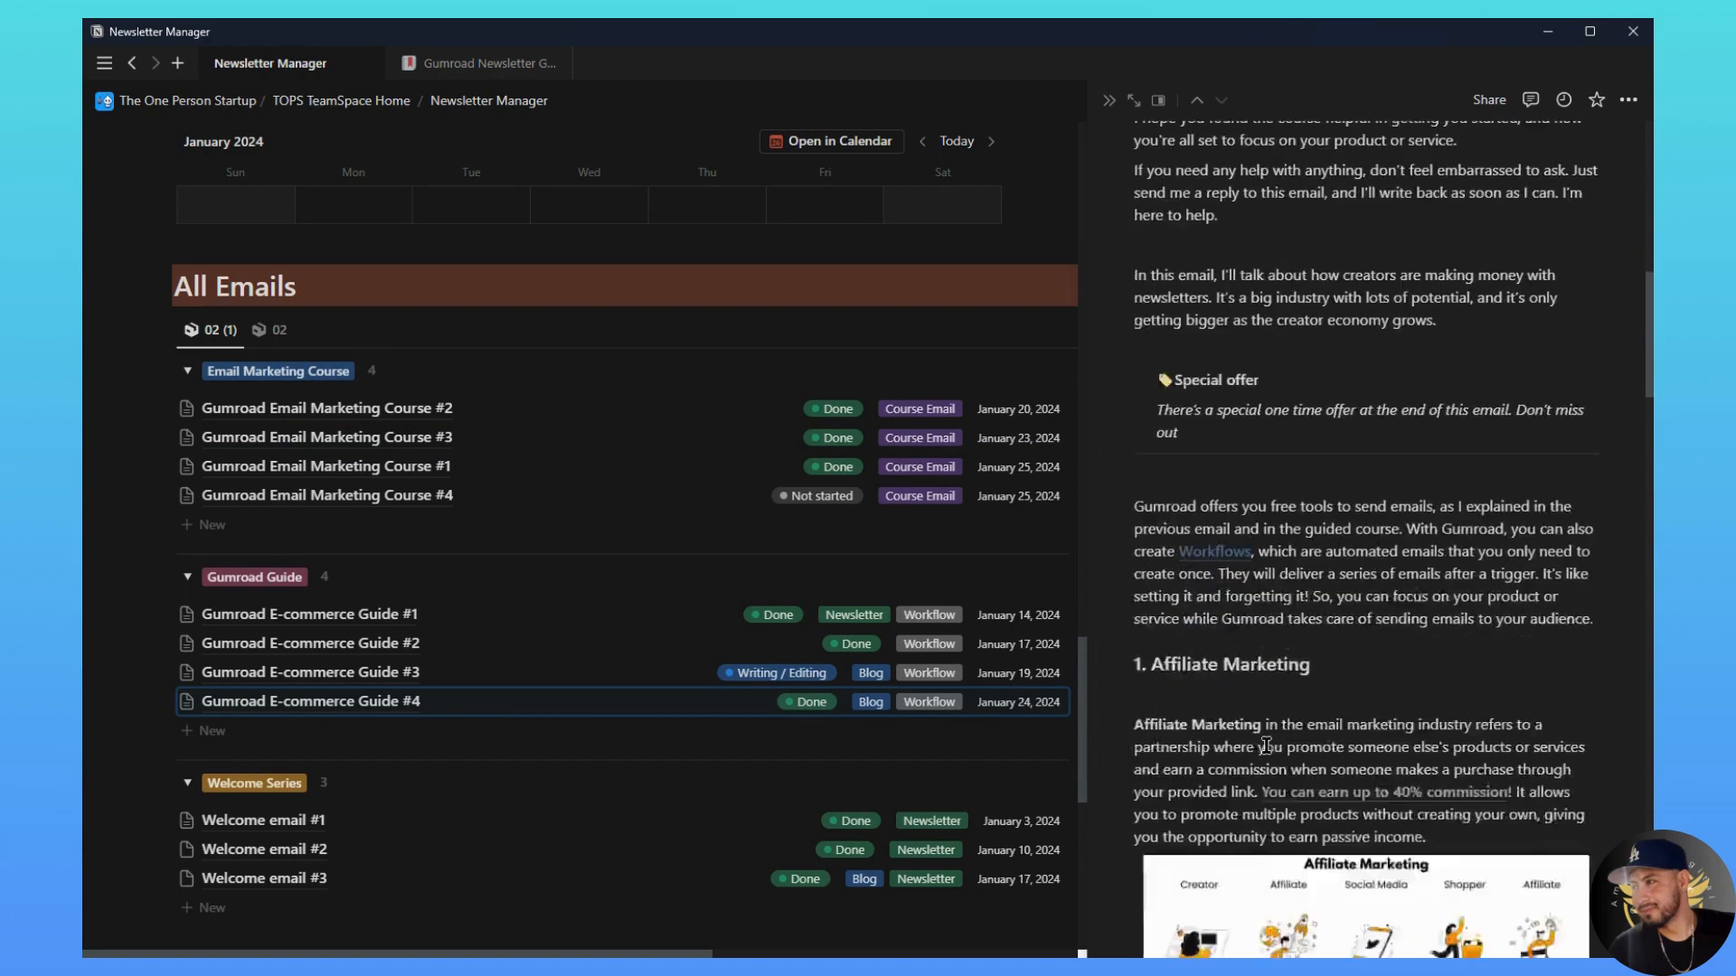
scroll(1266, 745, "down", 2)
Step: Widen the preview of Gumroad E-commerce Guide #4 and read on through newsletter subscriptions and email courses to the Newsletter Course offer
scroll(1071, 548, "up", 8)
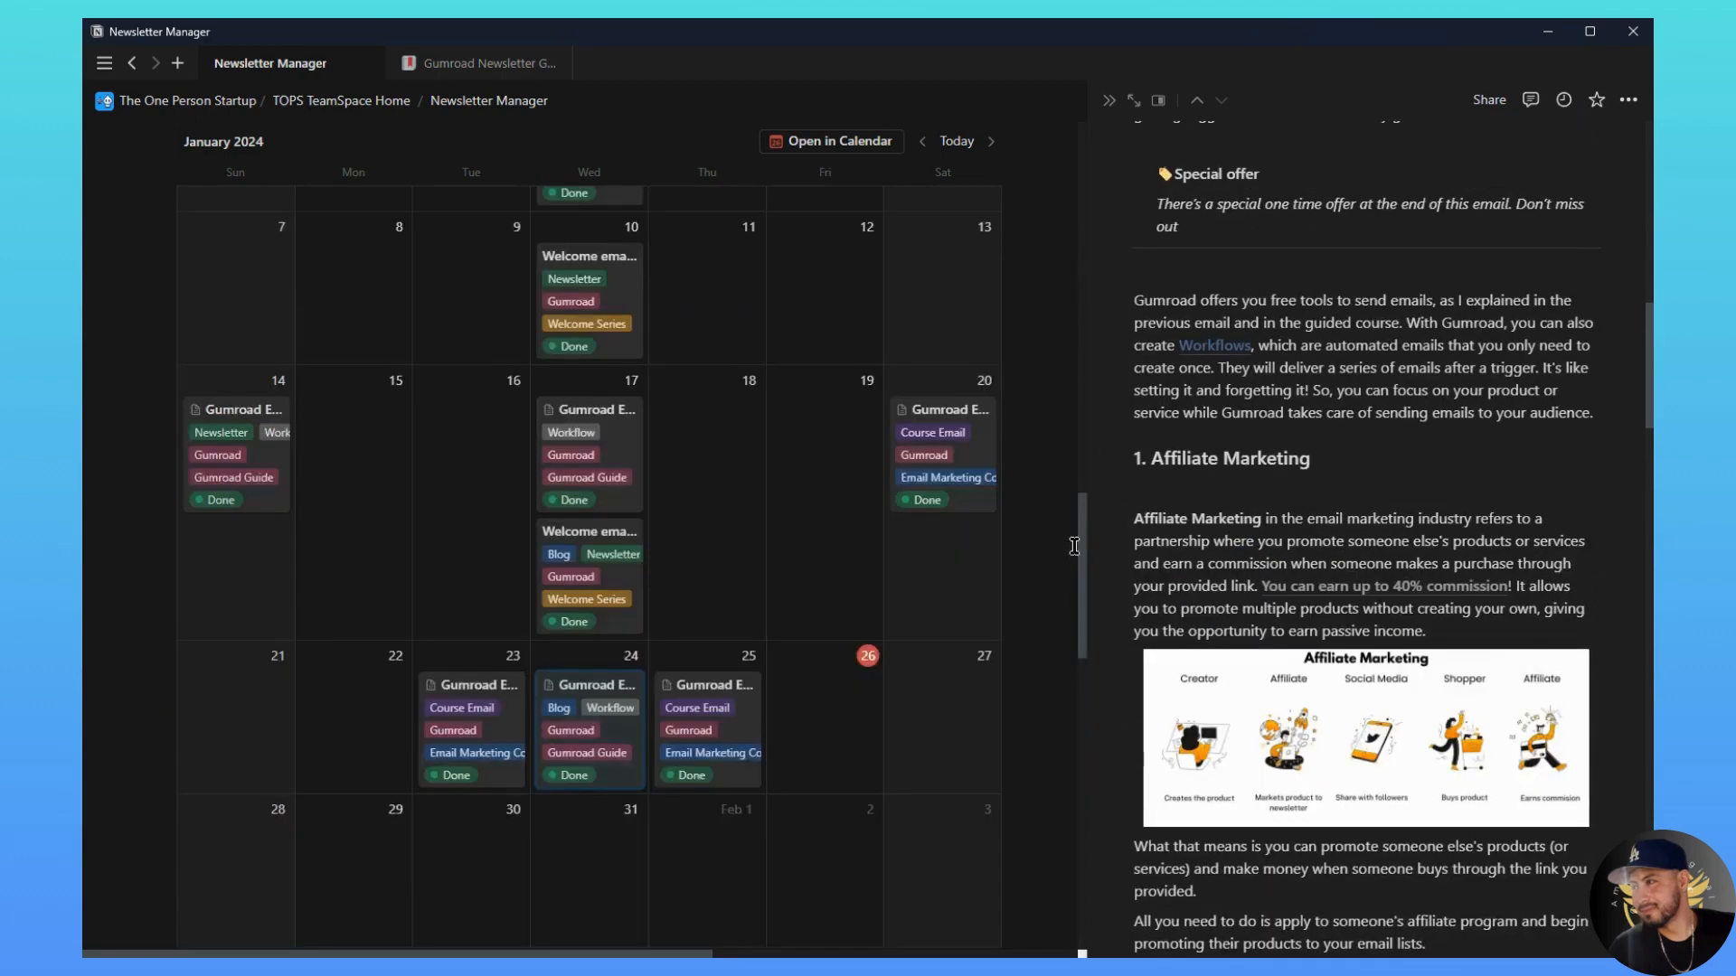
left_click_drag(1086, 544, 922, 533)
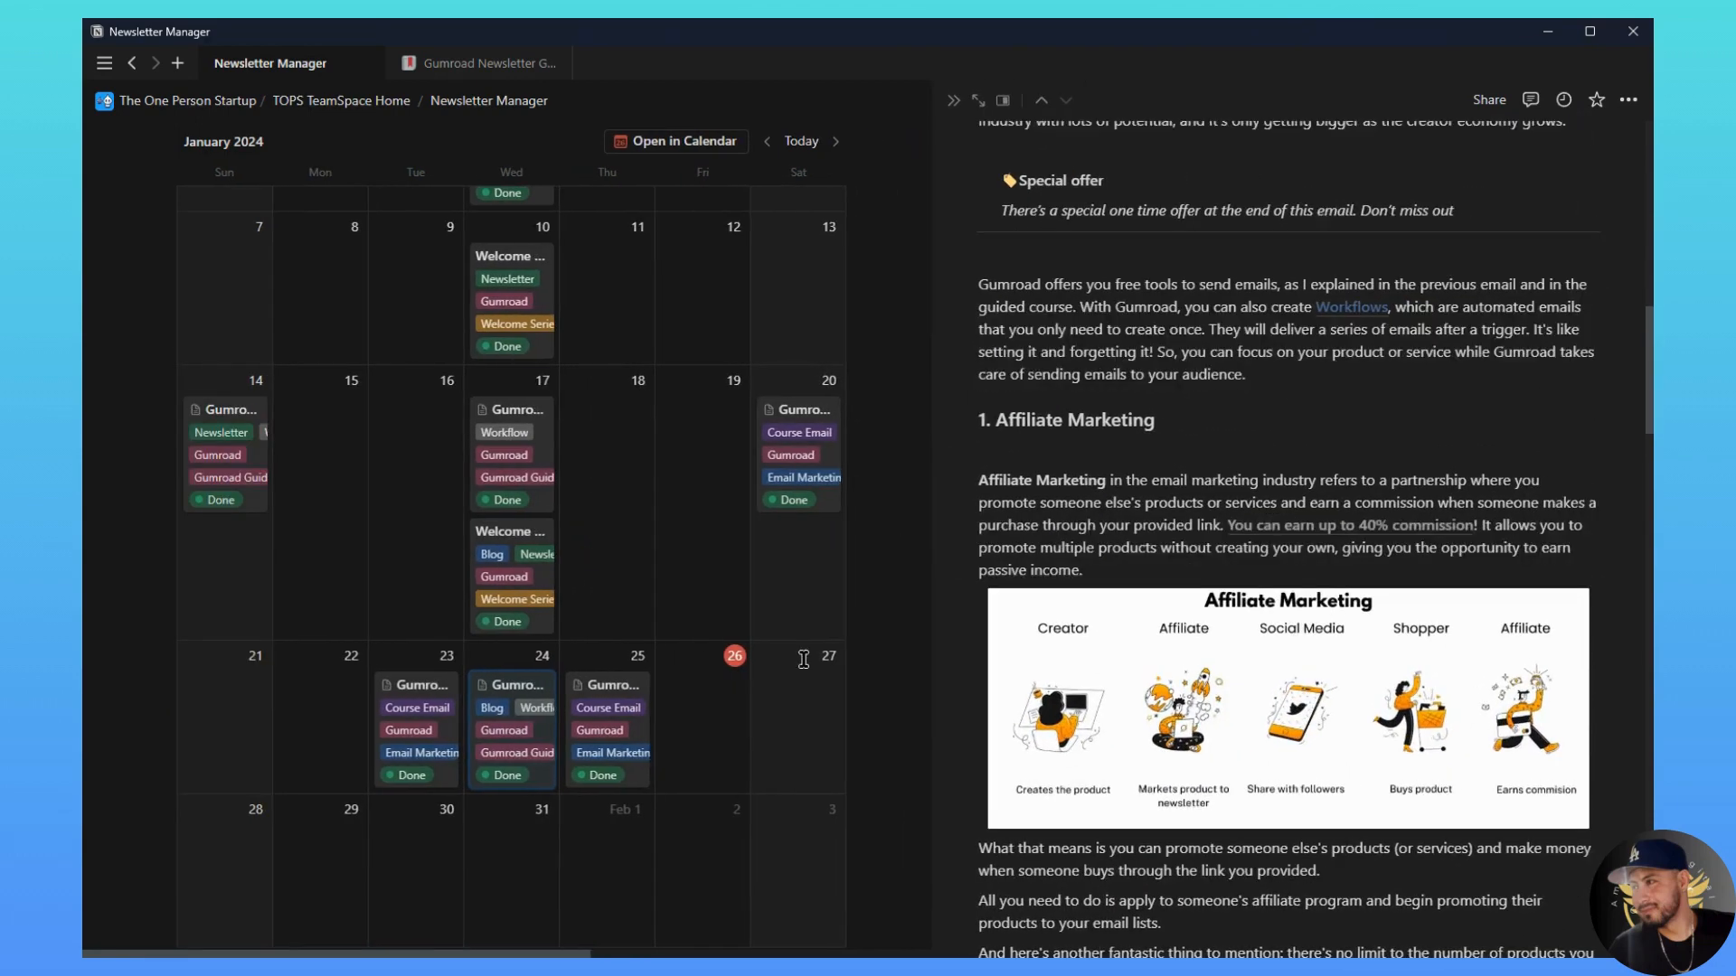
scroll(789, 683, "down", 5)
scroll(789, 683, "down", 5)
scroll(1144, 665, "down", 6)
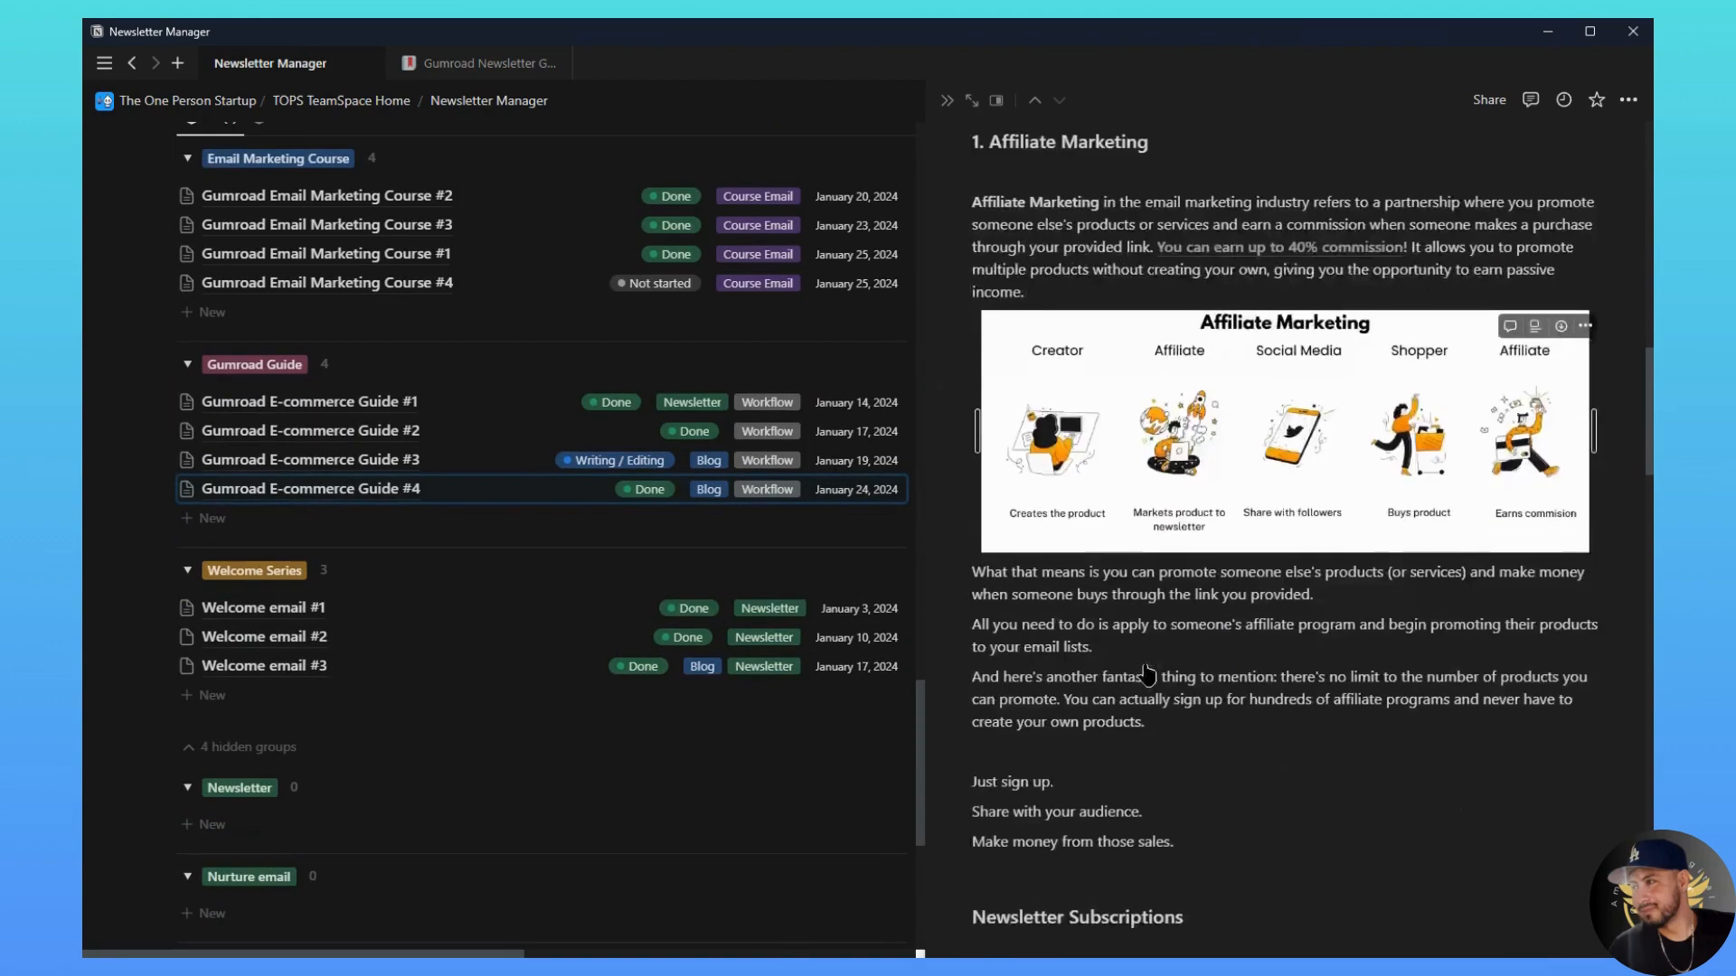
scroll(1145, 664, "down", 12)
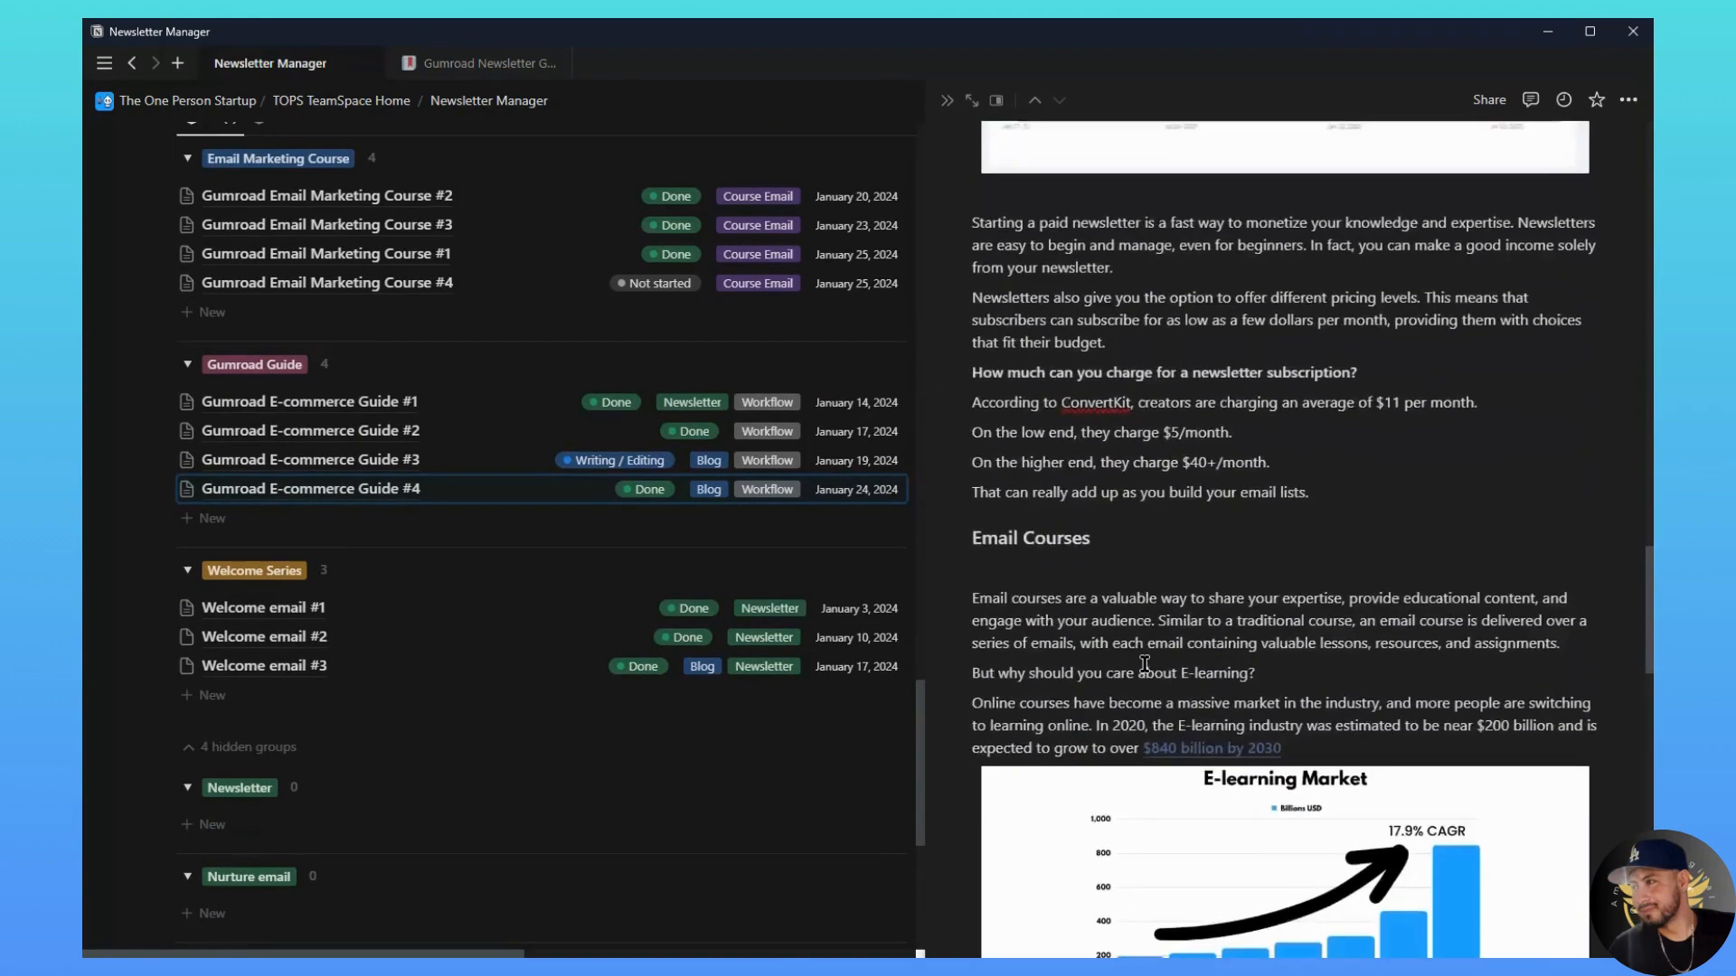
scroll(1147, 674, "down", 12)
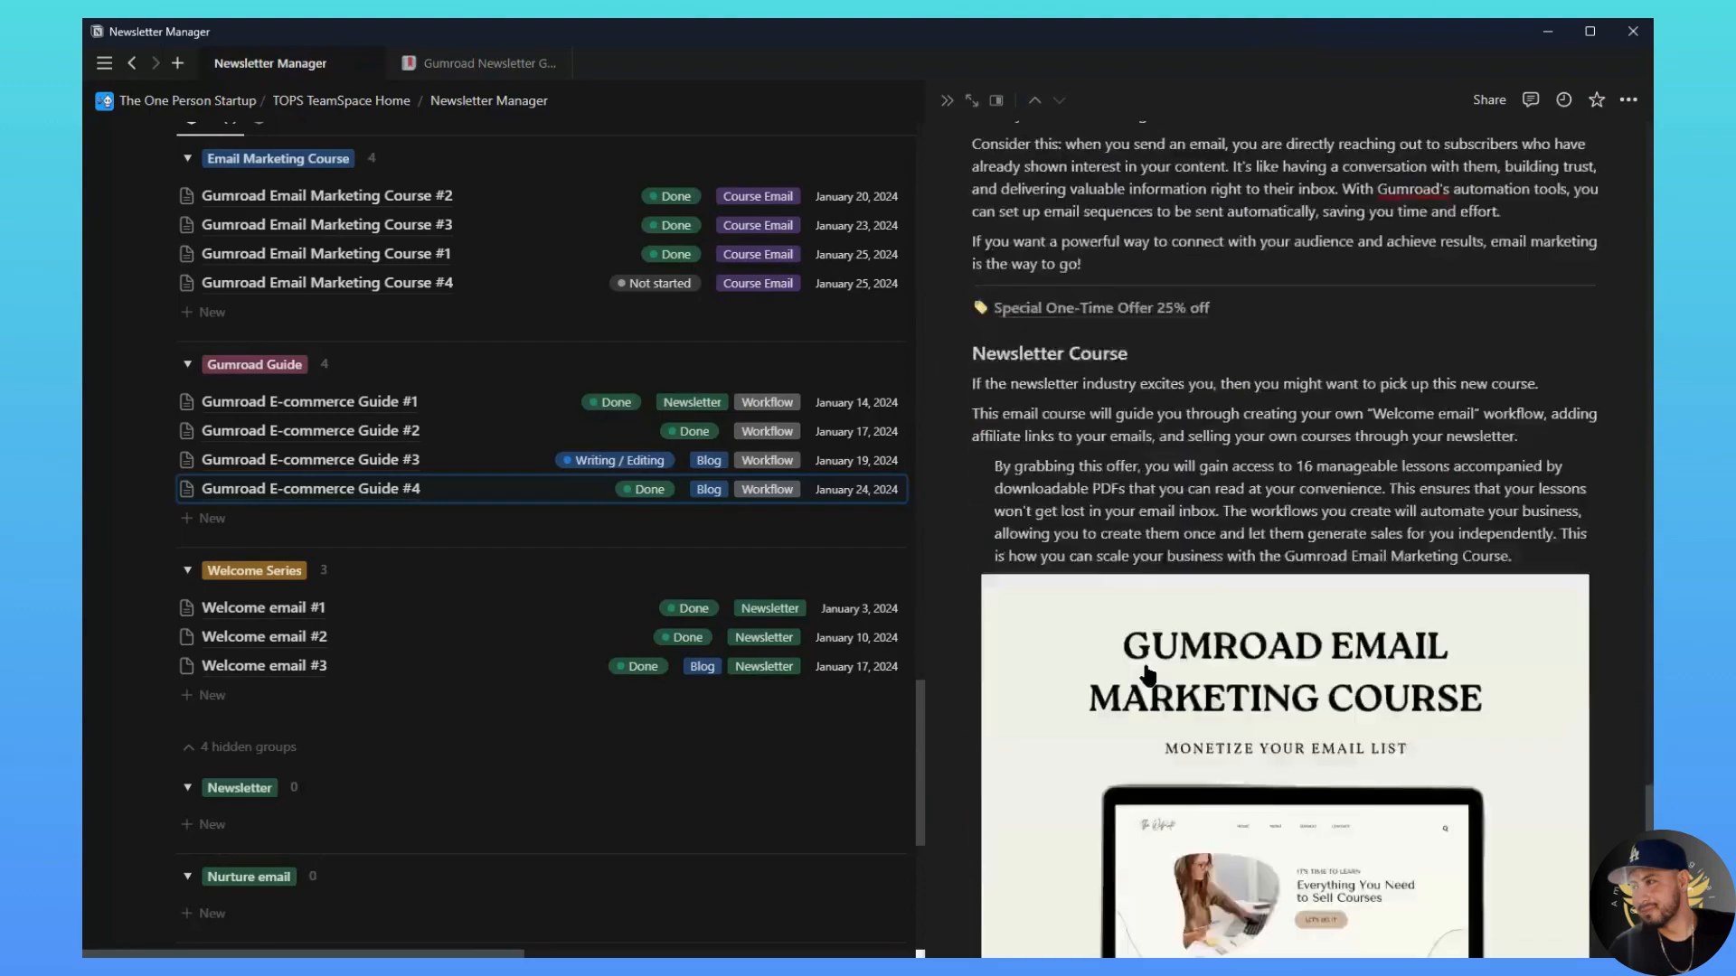
Step: Look back through Gumroad E-commerce Guide #4 from the one-time offer to the article's opening, and close the page preview
scroll(1146, 674, "up", 9)
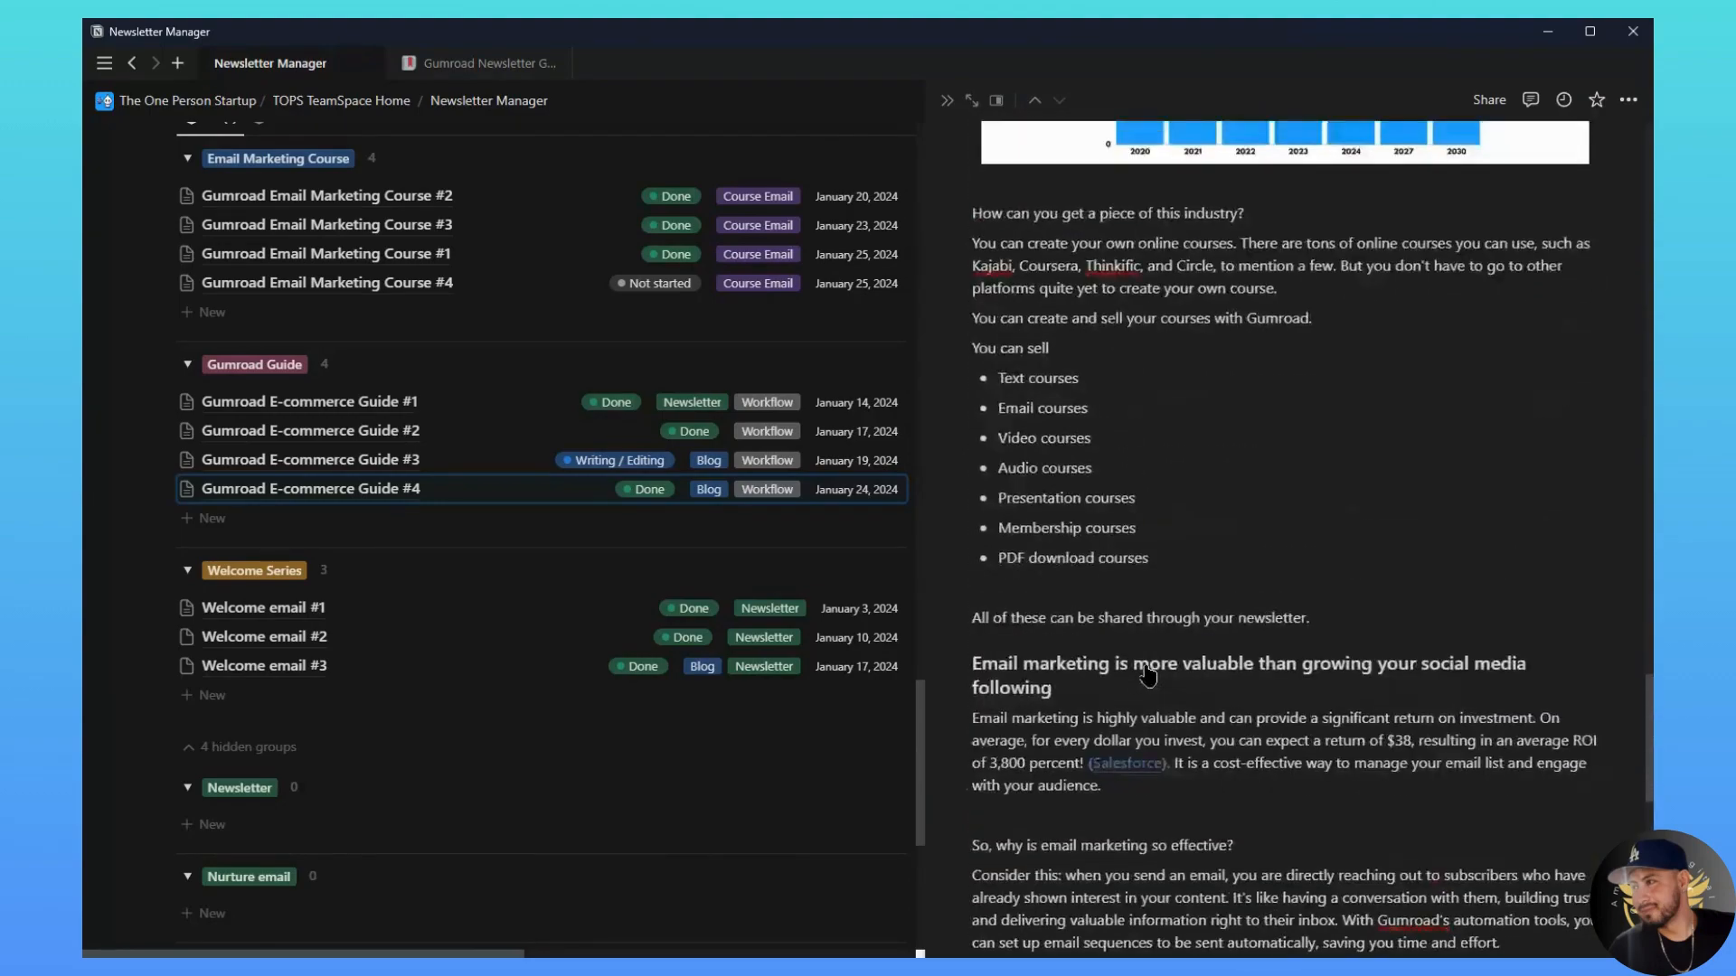
scroll(1146, 668, "down", 6)
scroll(1190, 668, "up", 9)
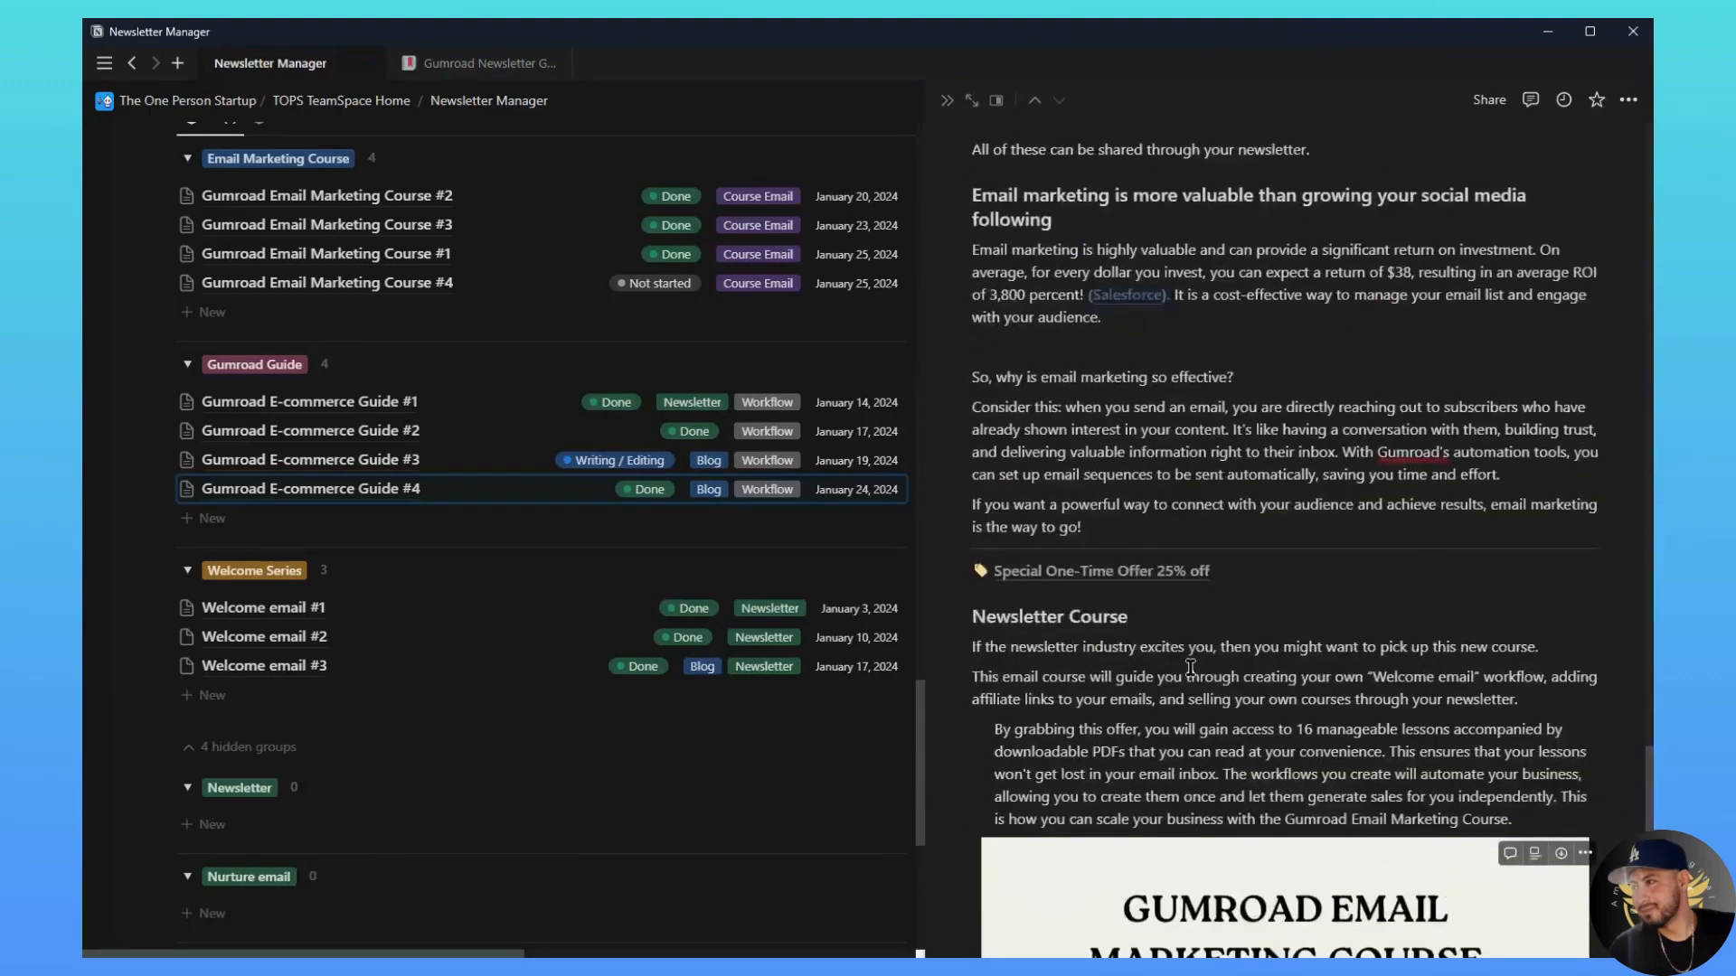
scroll(1190, 667, "up", 15)
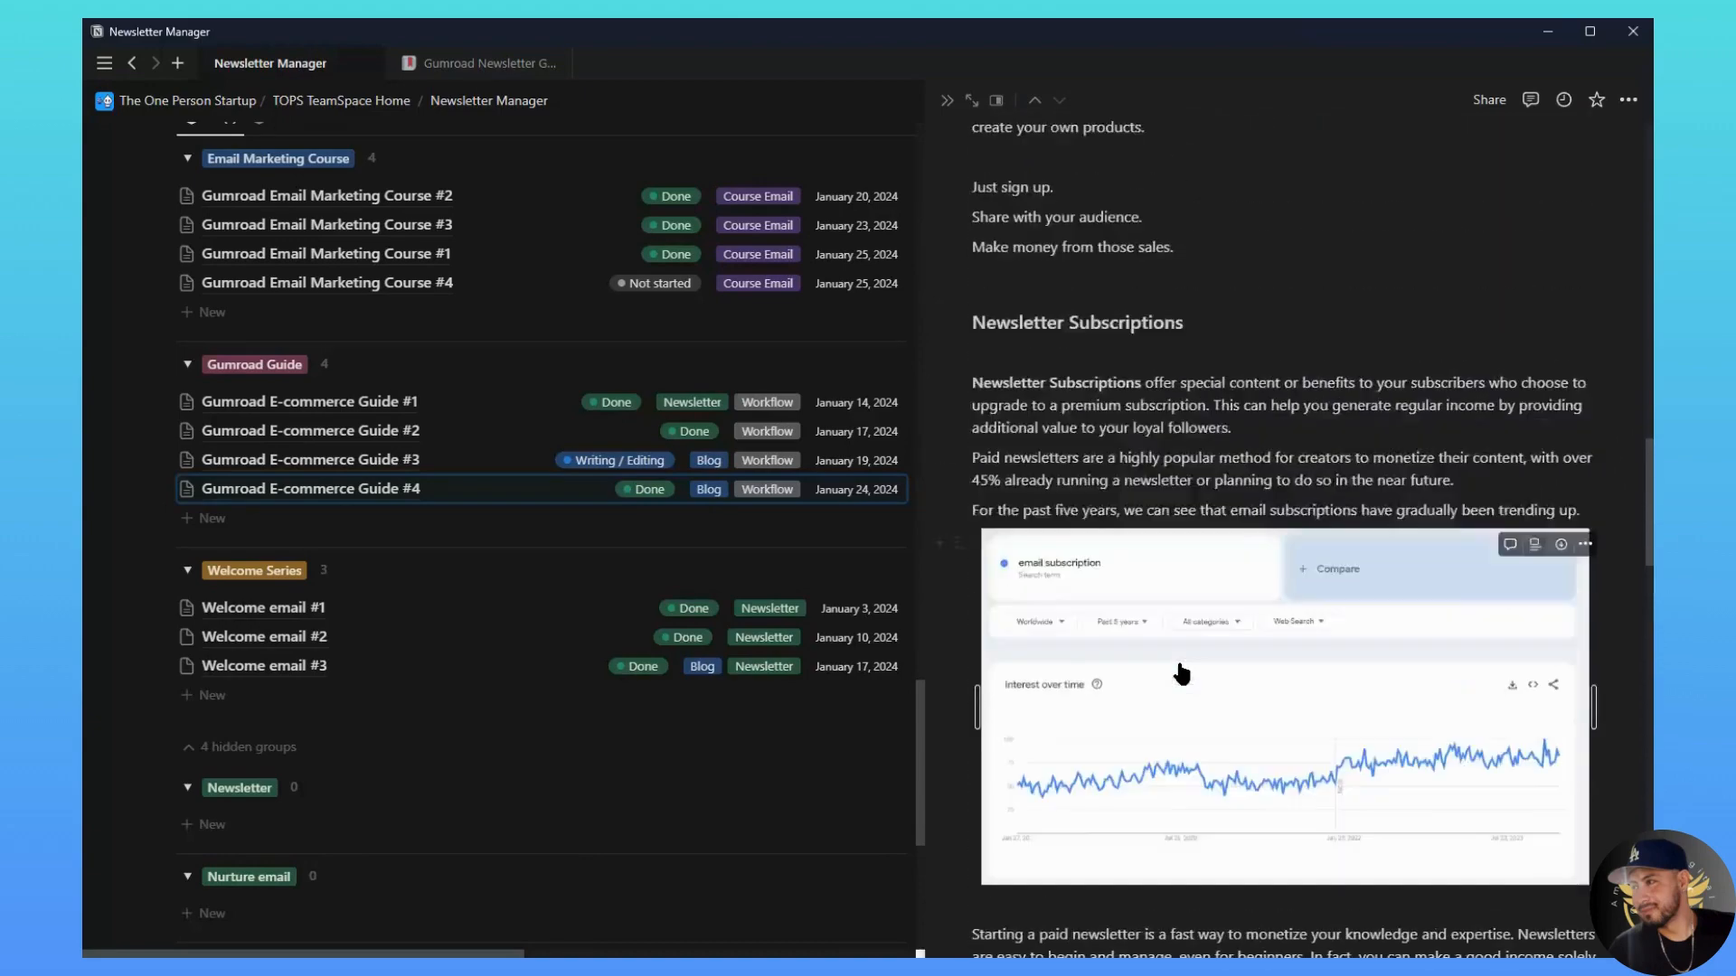
scroll(1136, 572, "up", 3)
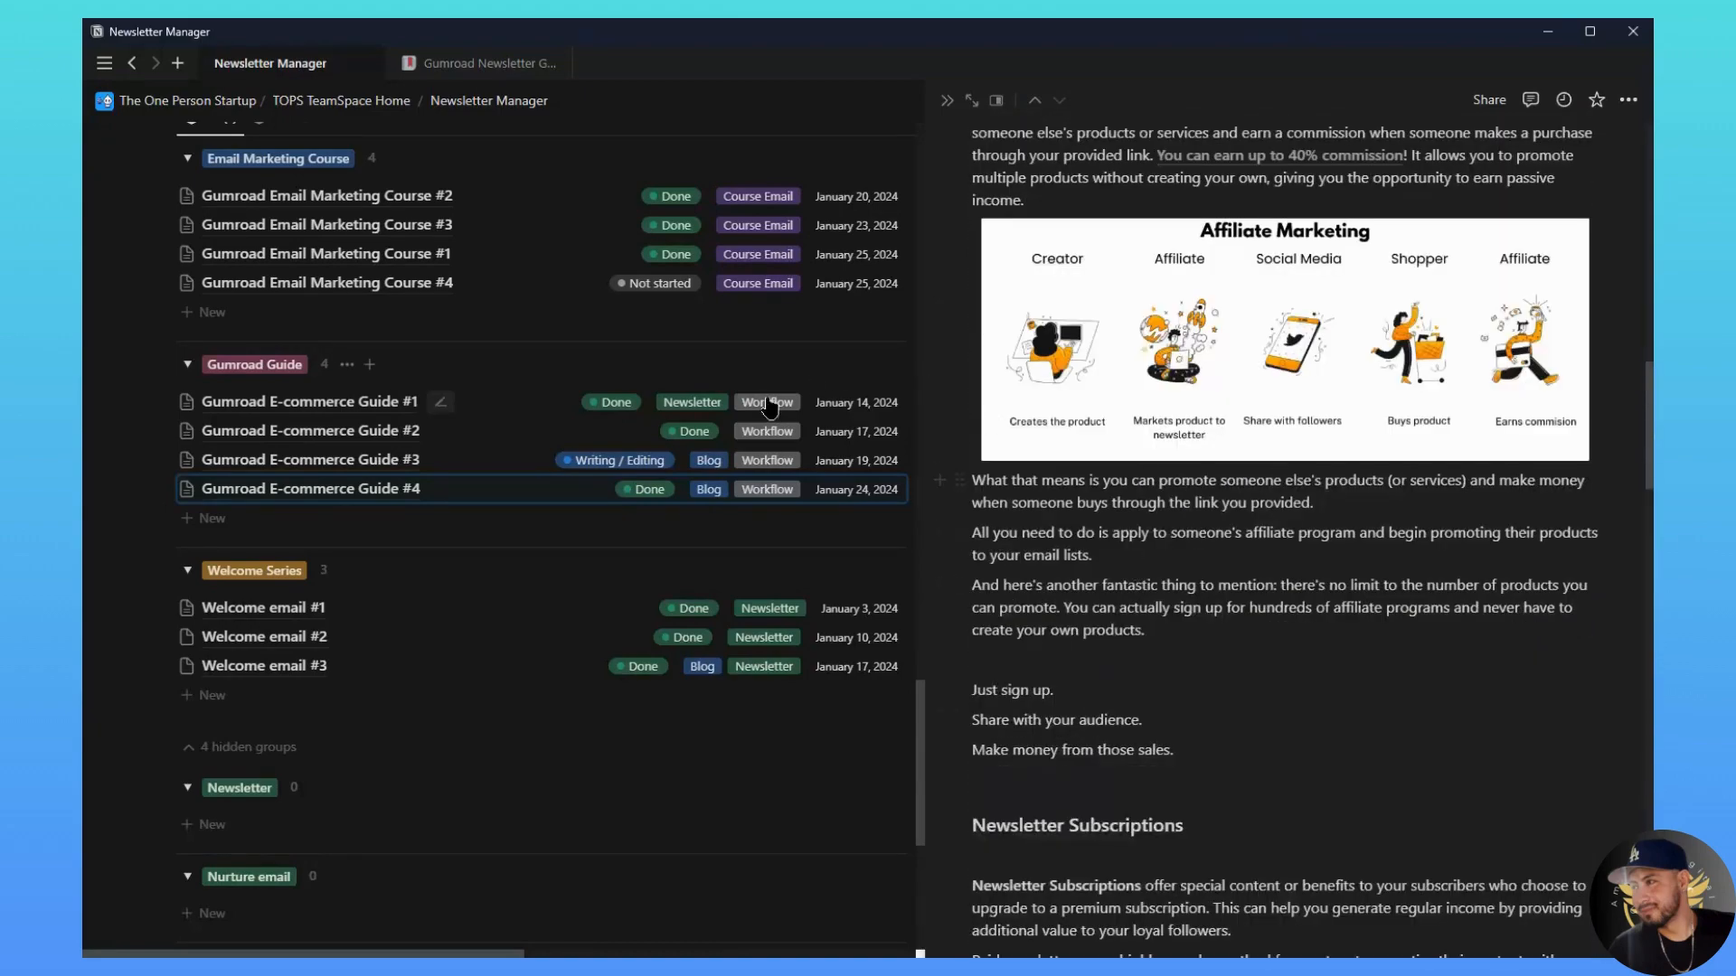
scroll(1175, 630, "up", 4)
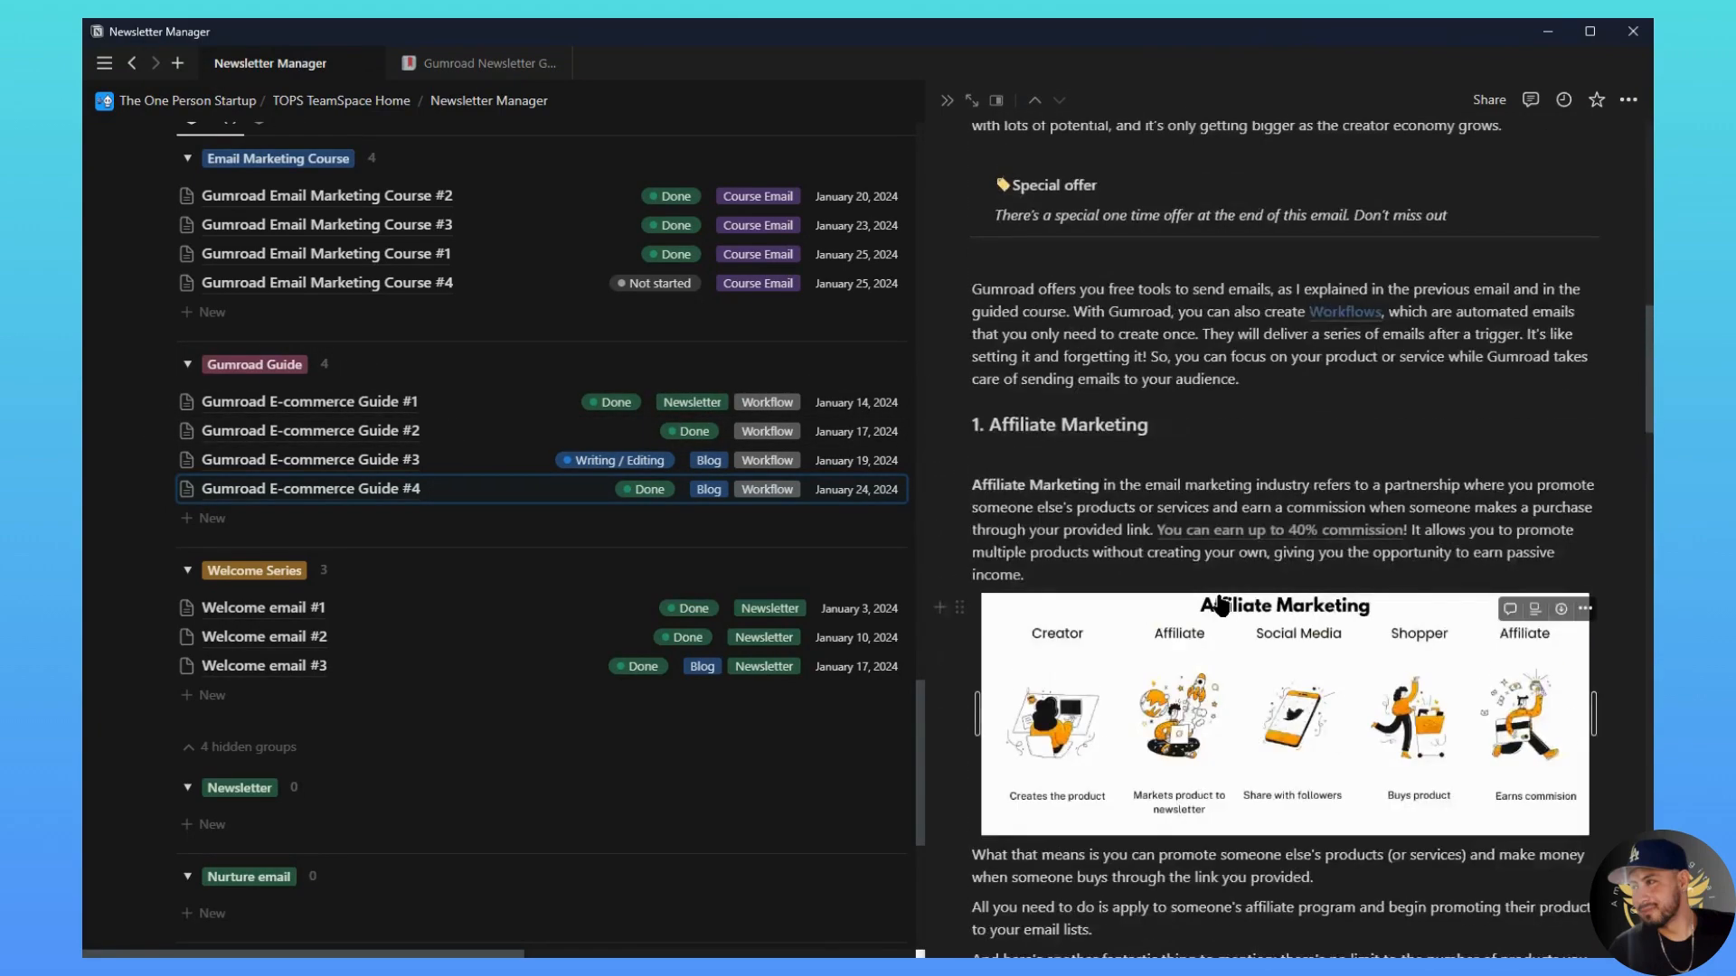
scroll(1252, 606, "up", 6)
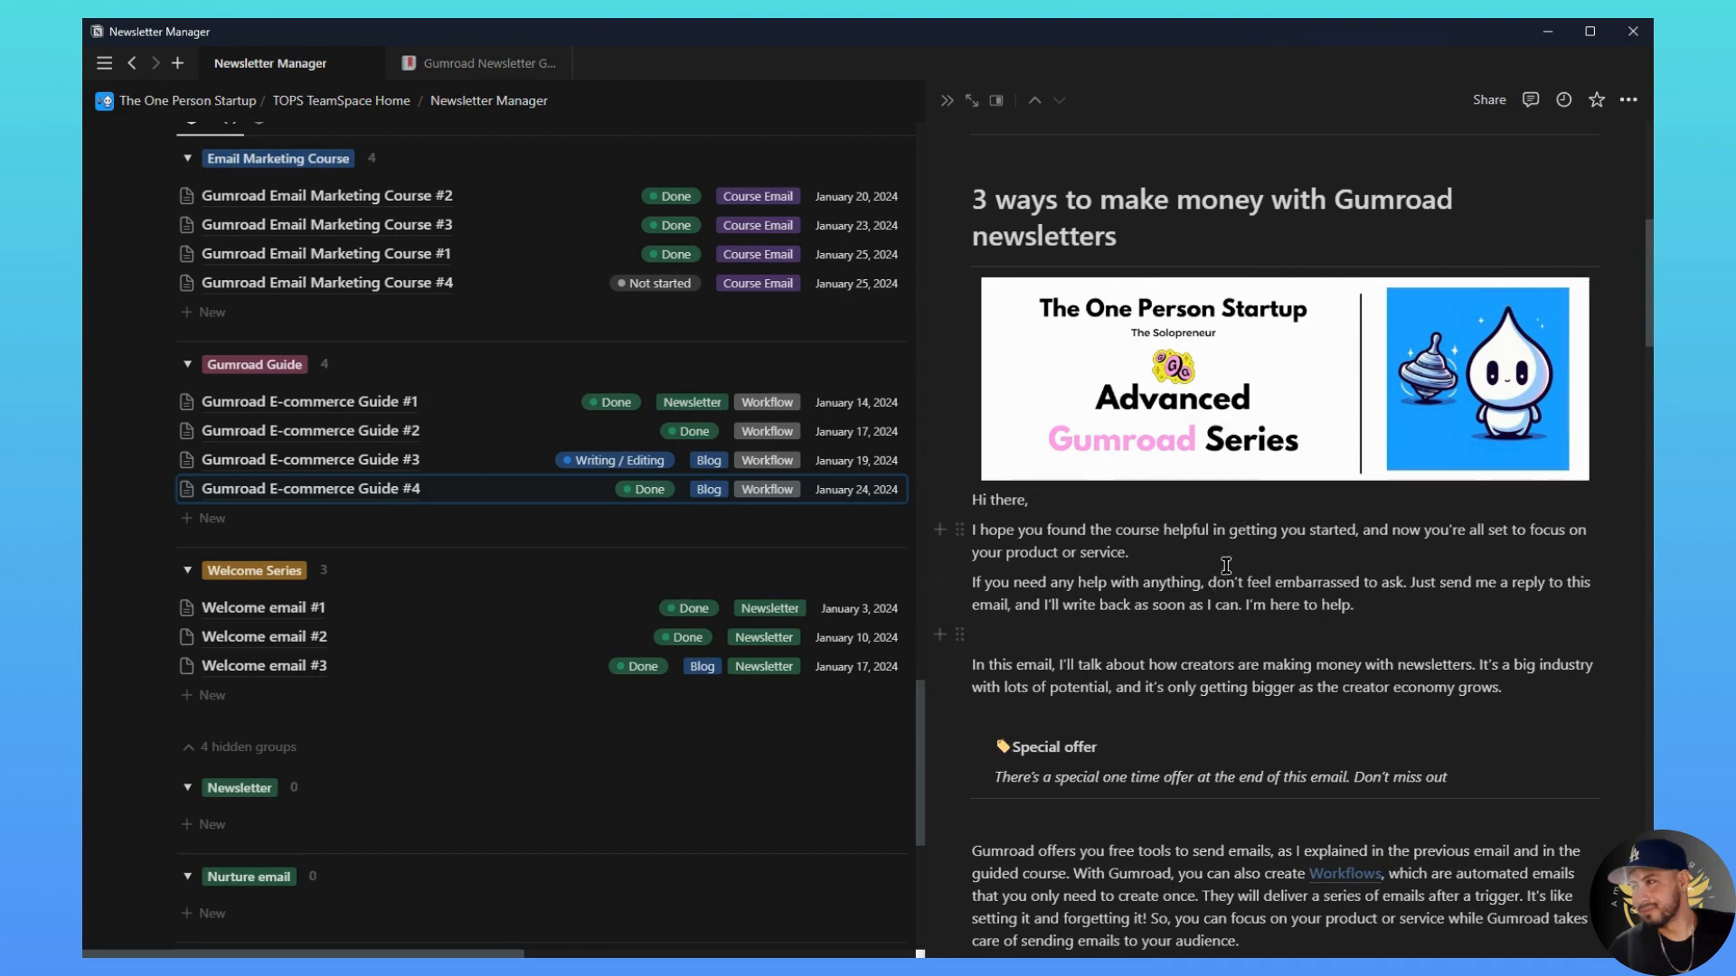
scroll(1220, 594, "up", 2)
scroll(1238, 593, "down", 3)
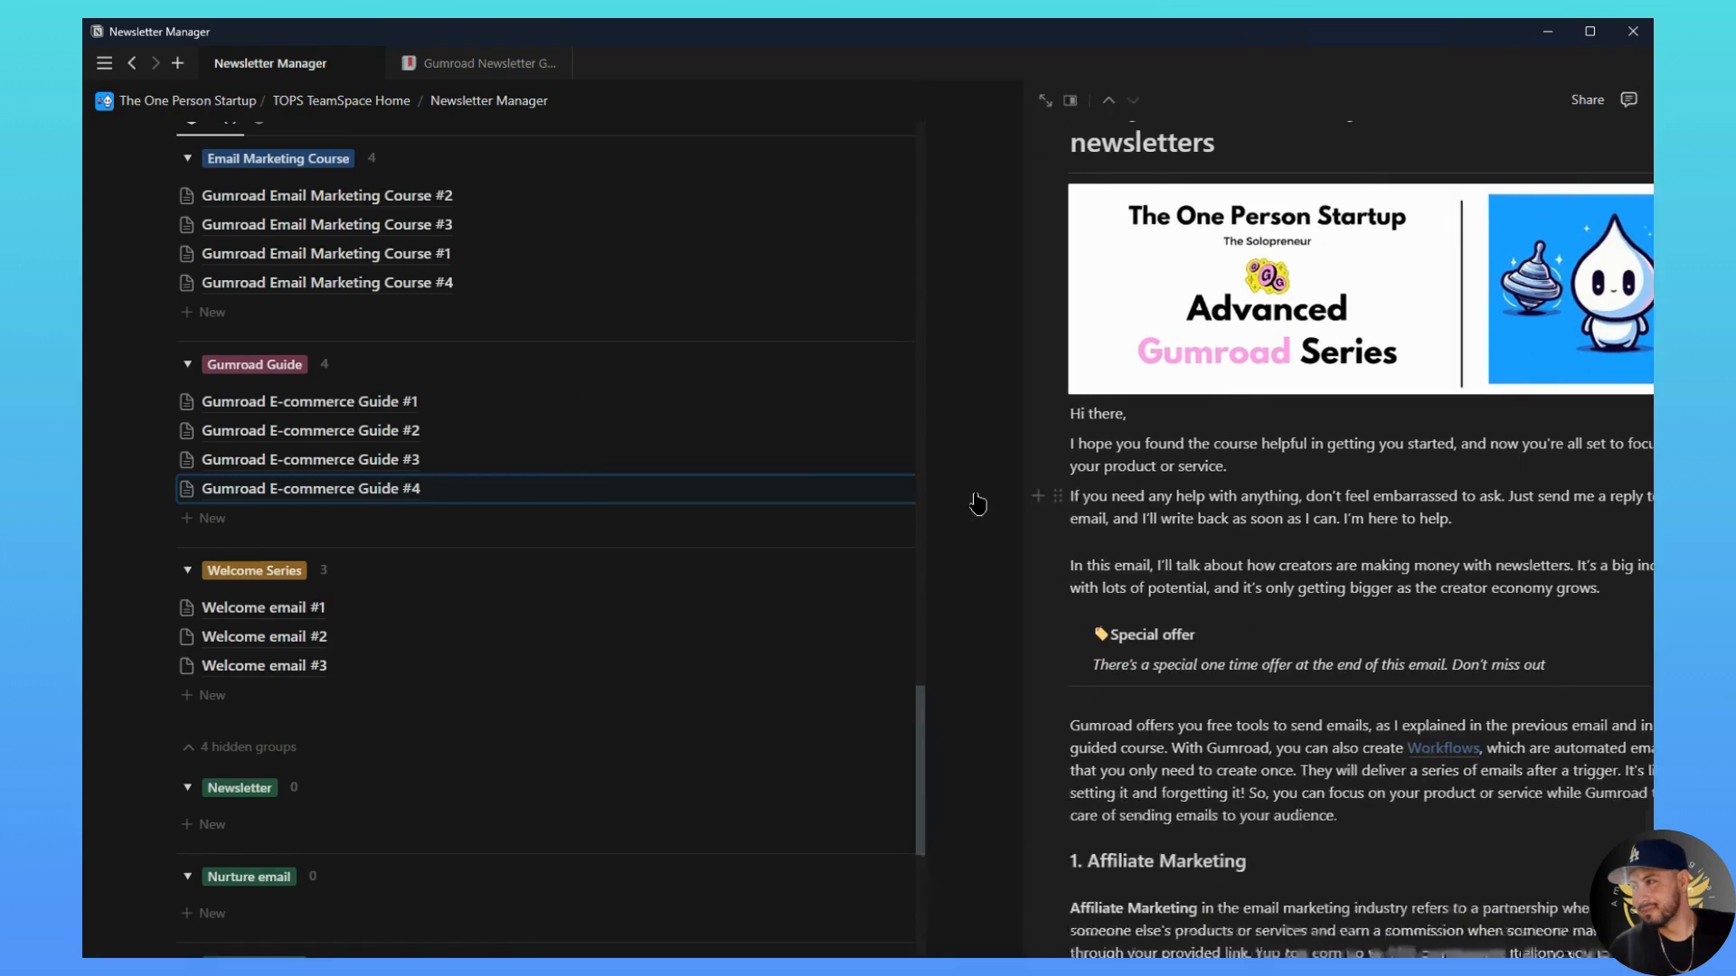
Step: Go back past All Emails and the Published Articles calendar to the Workflows gallery at the beginning of the page
scroll(977, 508, "up", 3)
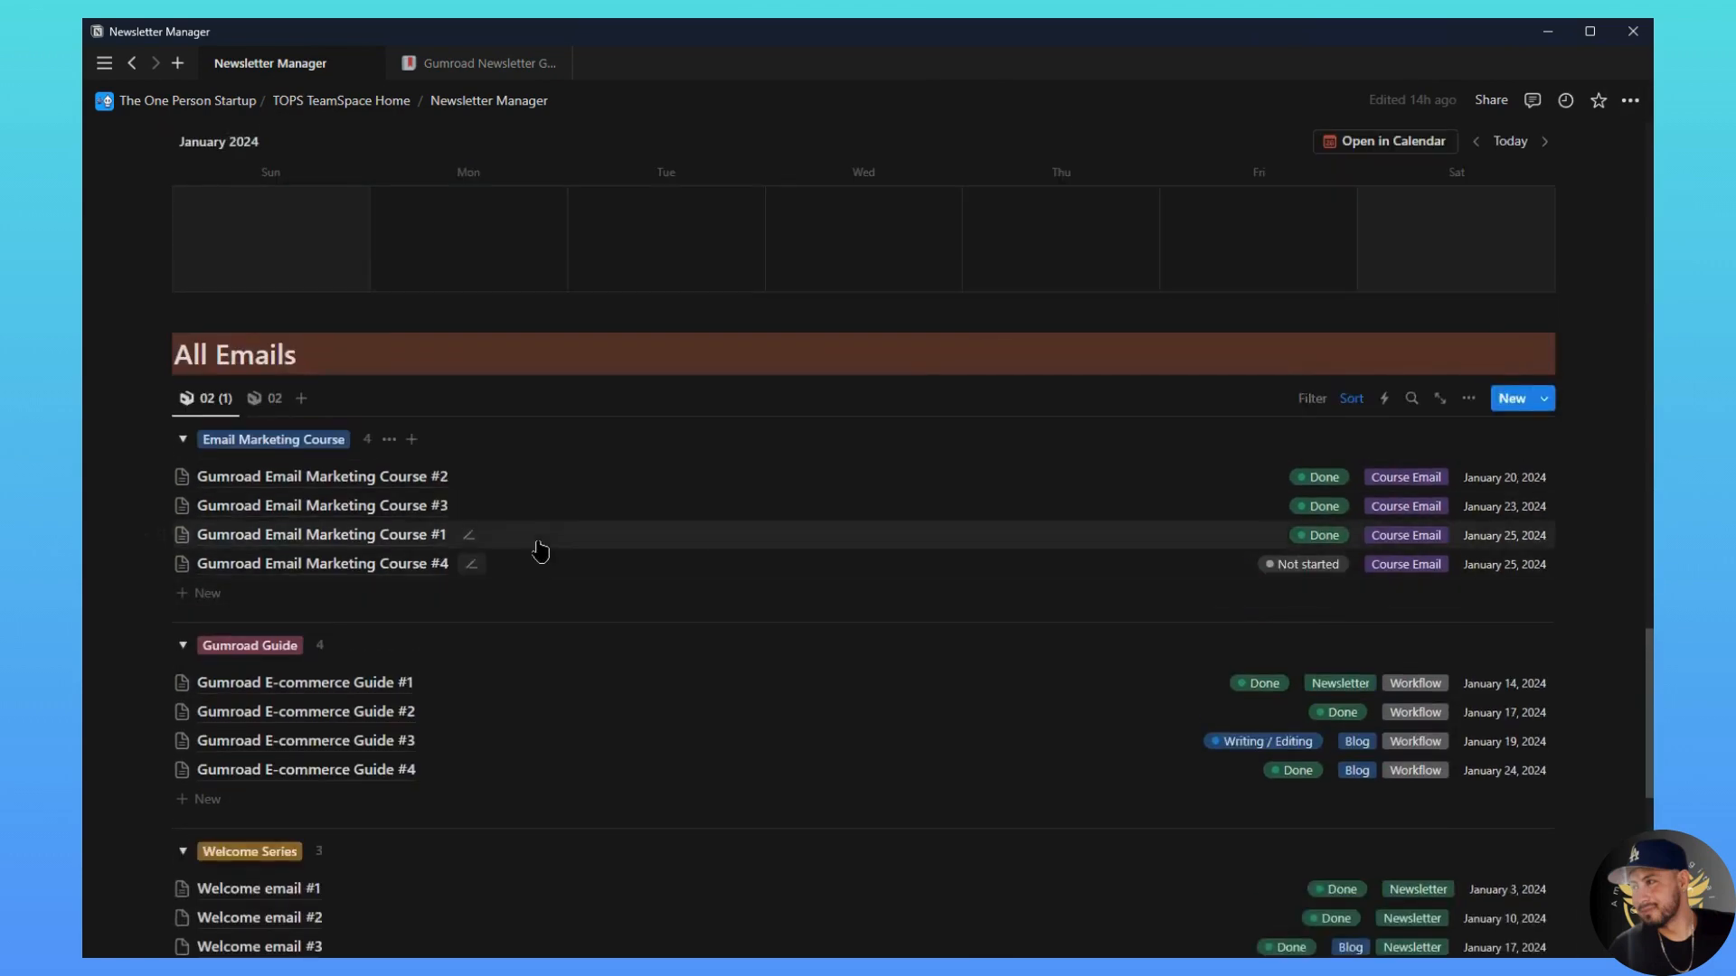
scroll(449, 709, "up", 8)
scroll(459, 714, "up", 8)
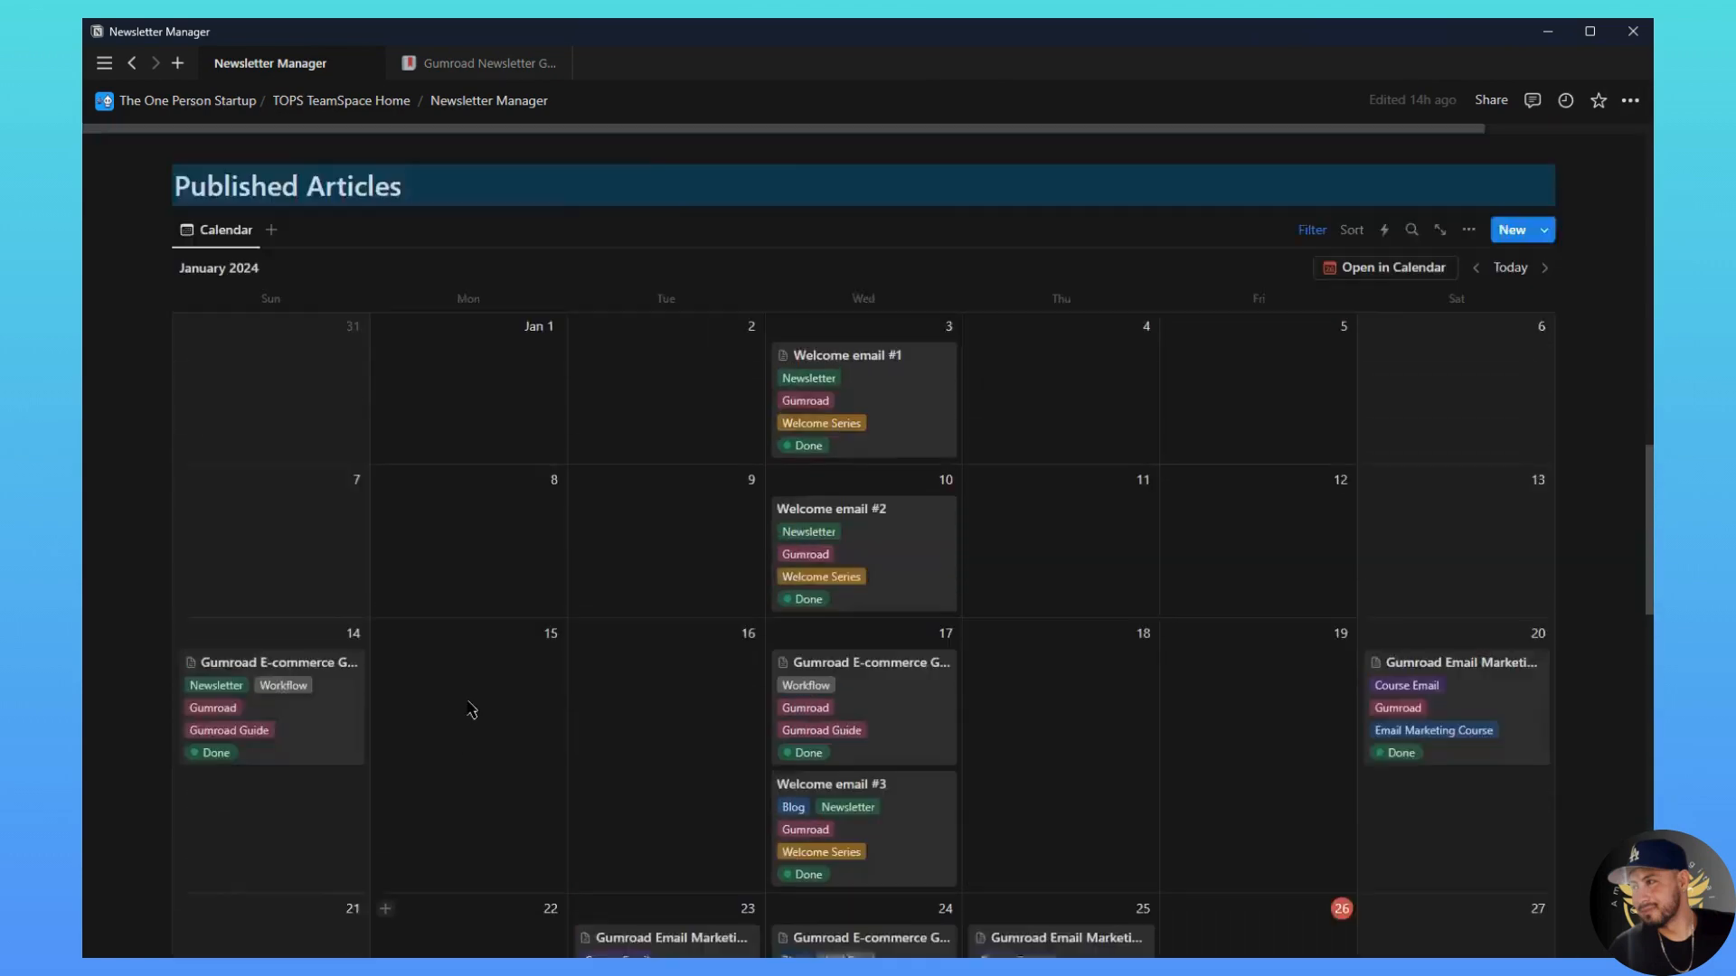
scroll(512, 650, "up", 10)
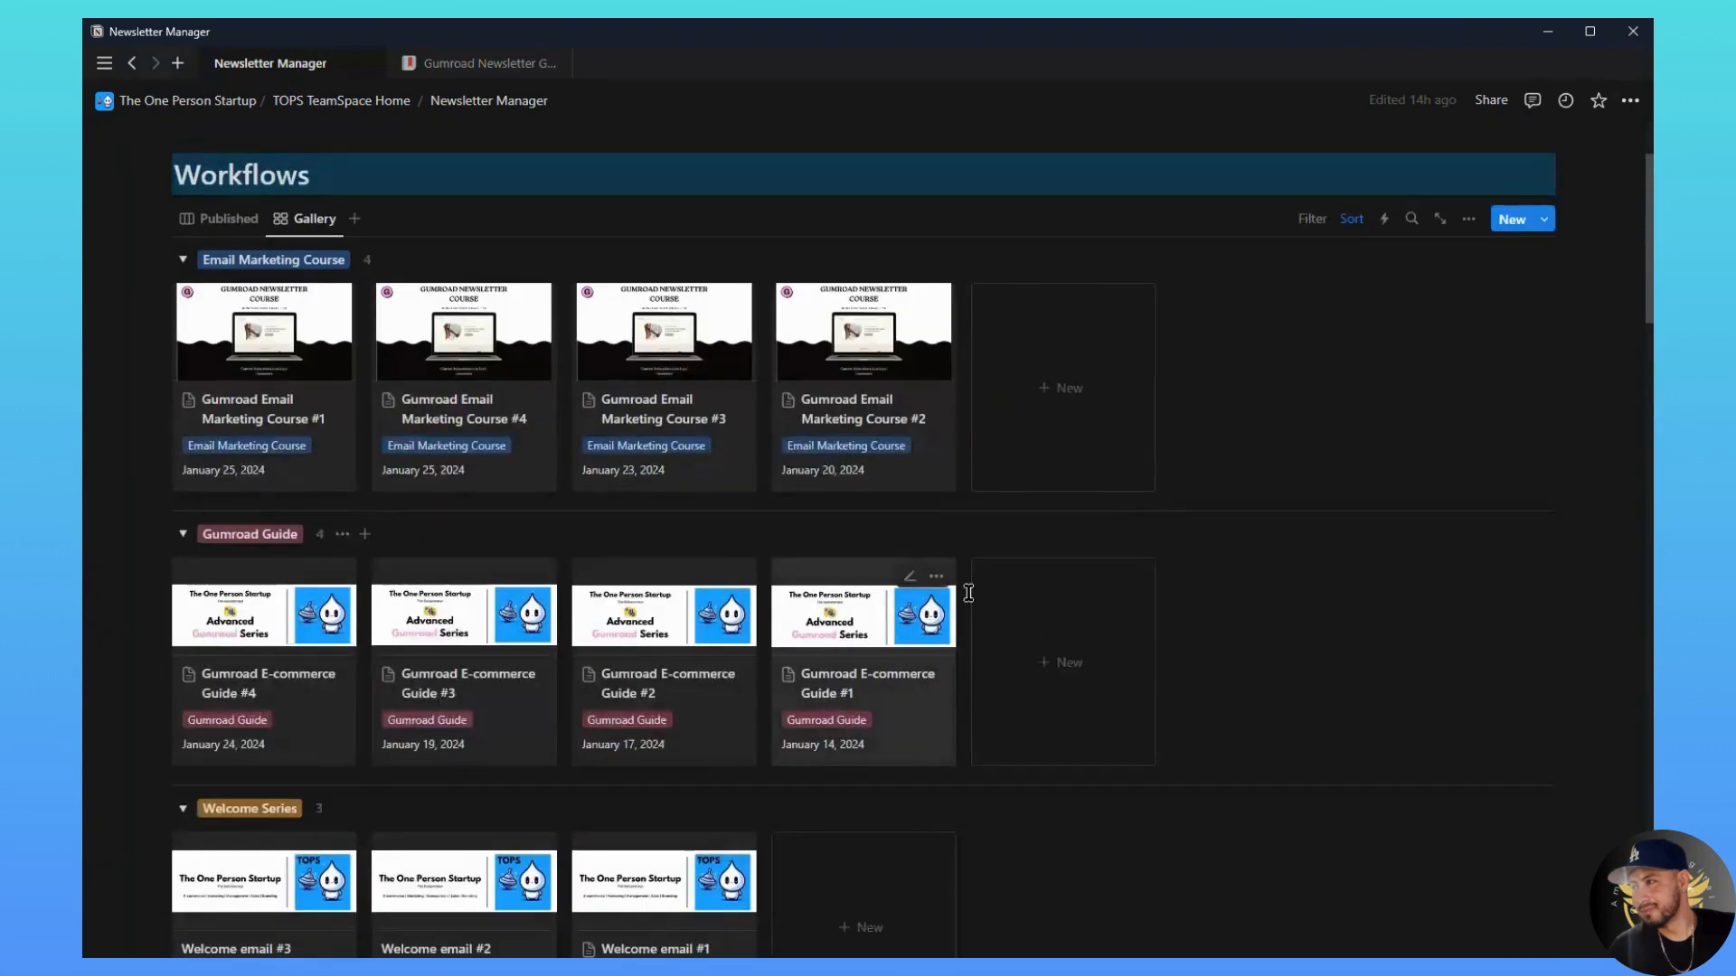
scroll(1074, 620, "up", 2)
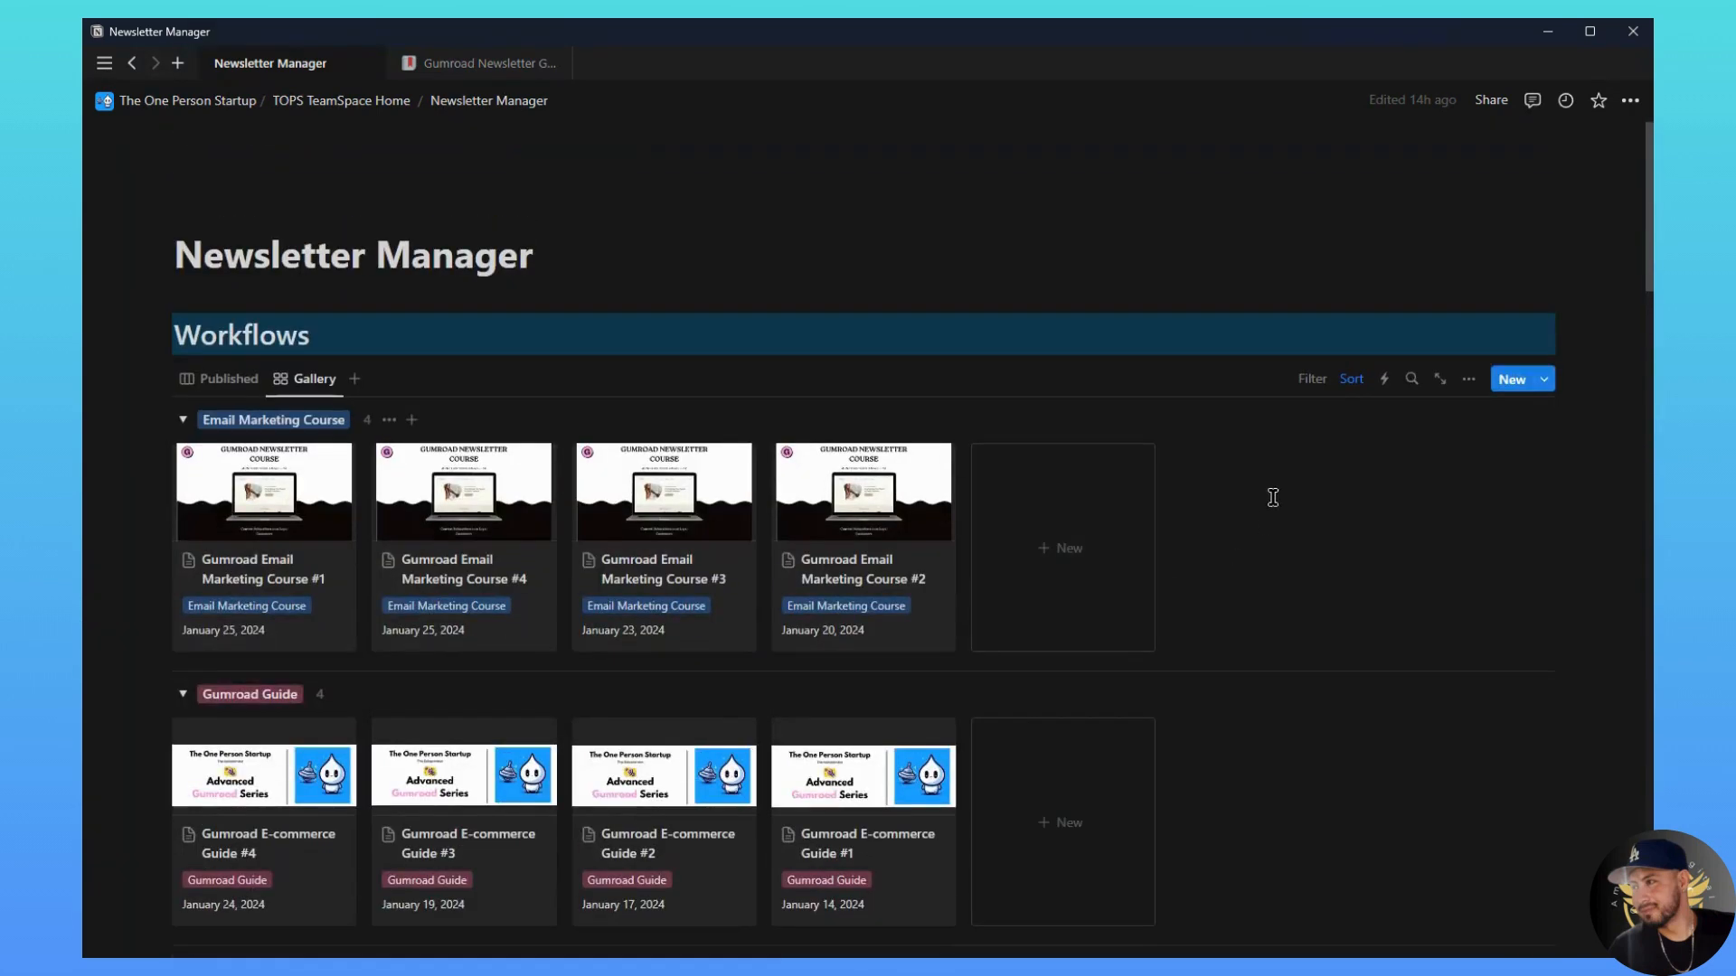